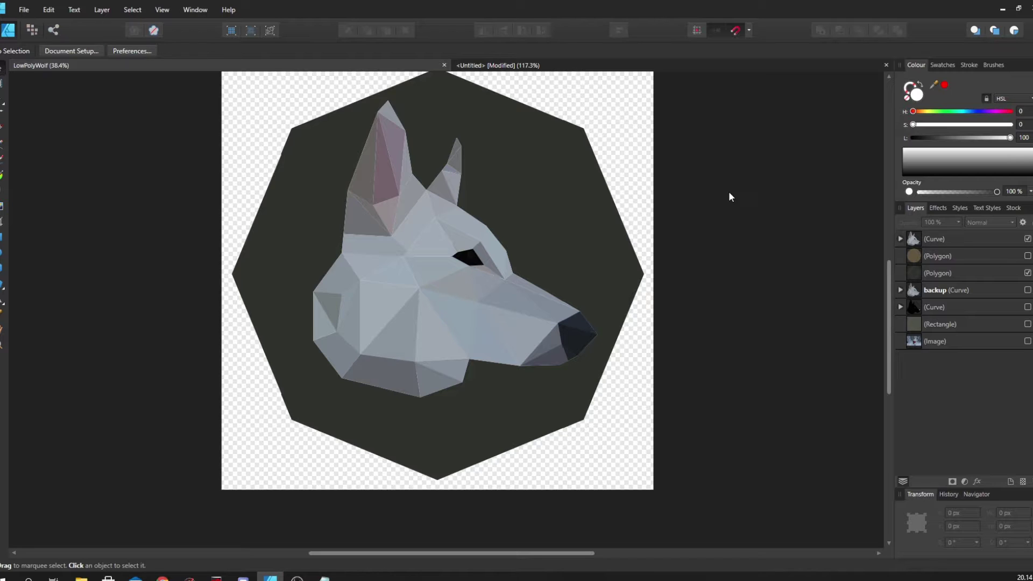
# Switch to the Untitled document with the dog-in-snow photo and zoom in on the dog
pyautogui.moveTo(728, 197); pyautogui.dragTo(723, 232)
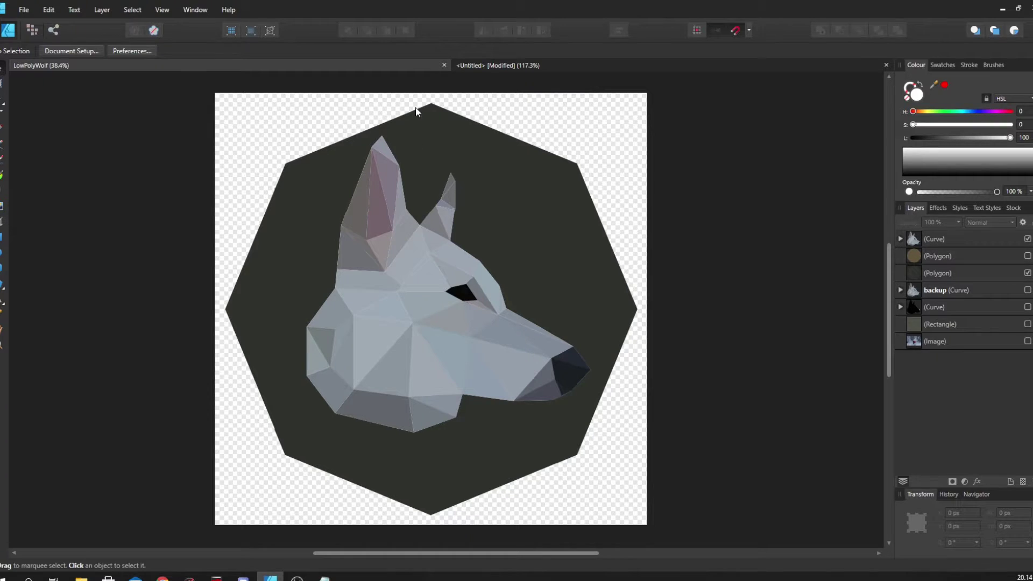
pyautogui.click(580, 64)
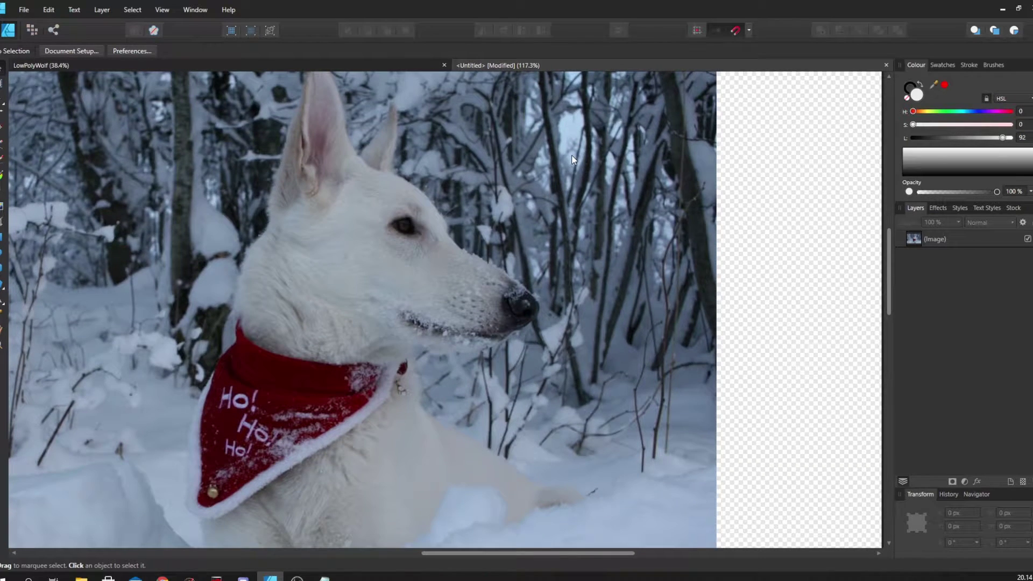
pyautogui.scroll(-5, 563, 157)
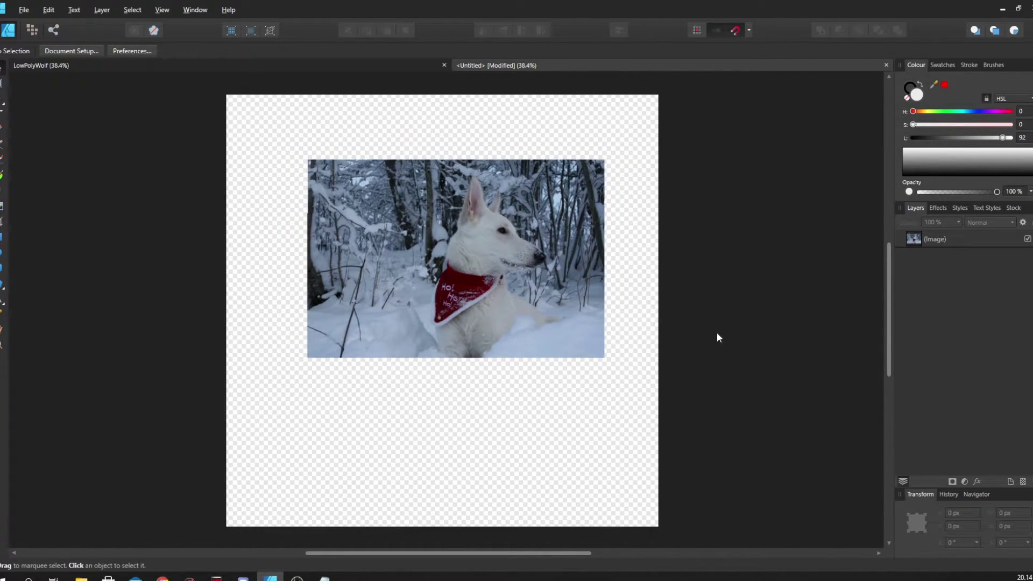
pyautogui.scroll(3, 492, 279)
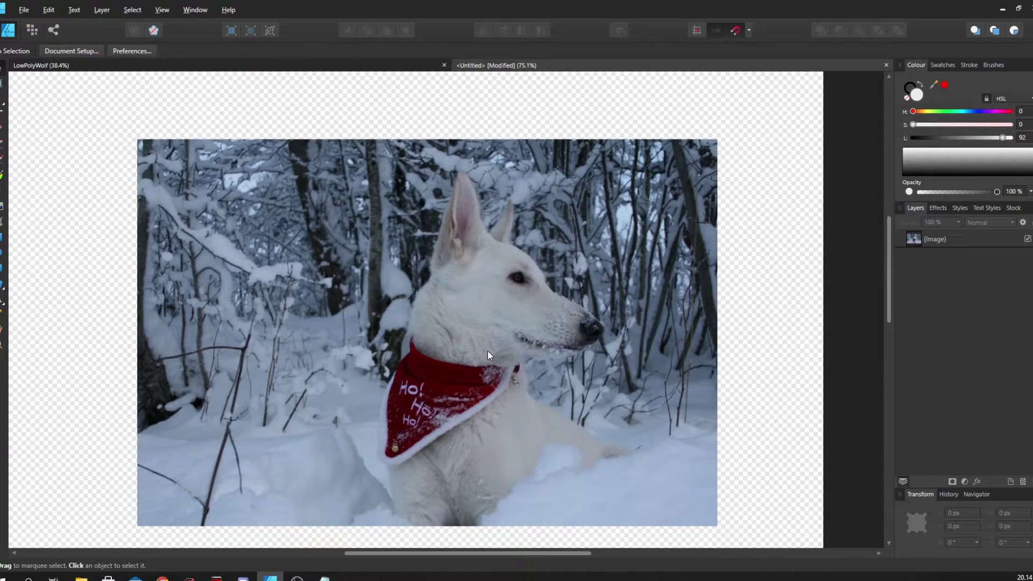
pyautogui.scroll(1, 482, 345)
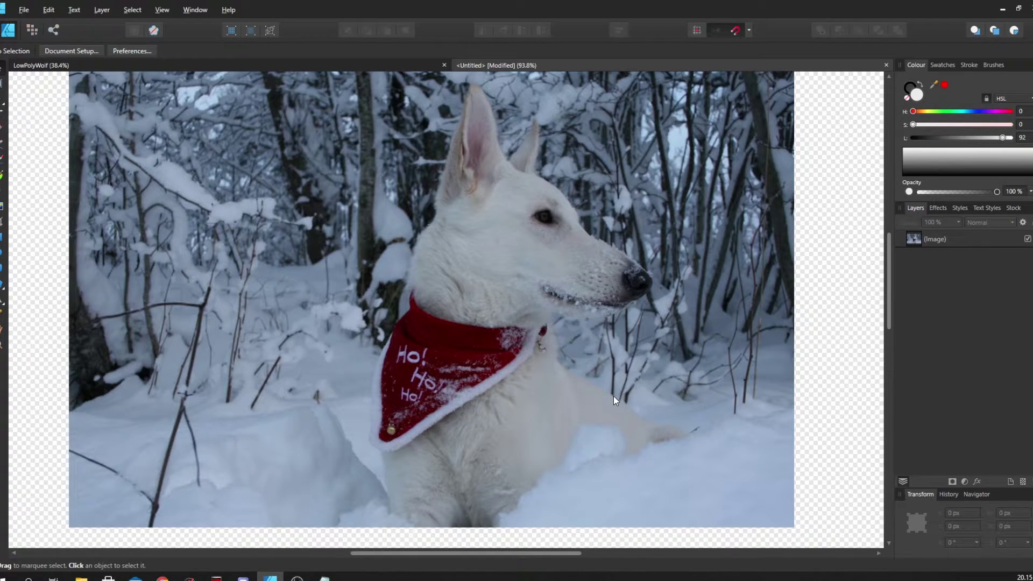
# With the Pen tool, trace from the bandana edge along the jaw, nose and top of the muzzle
pyautogui.press('p')
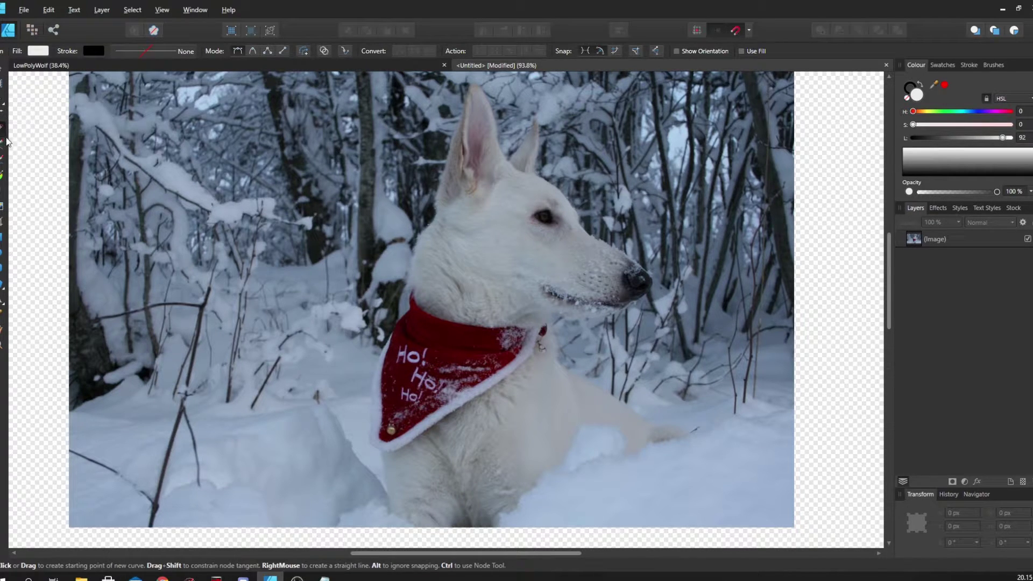
pyautogui.scroll(1, 346, 169)
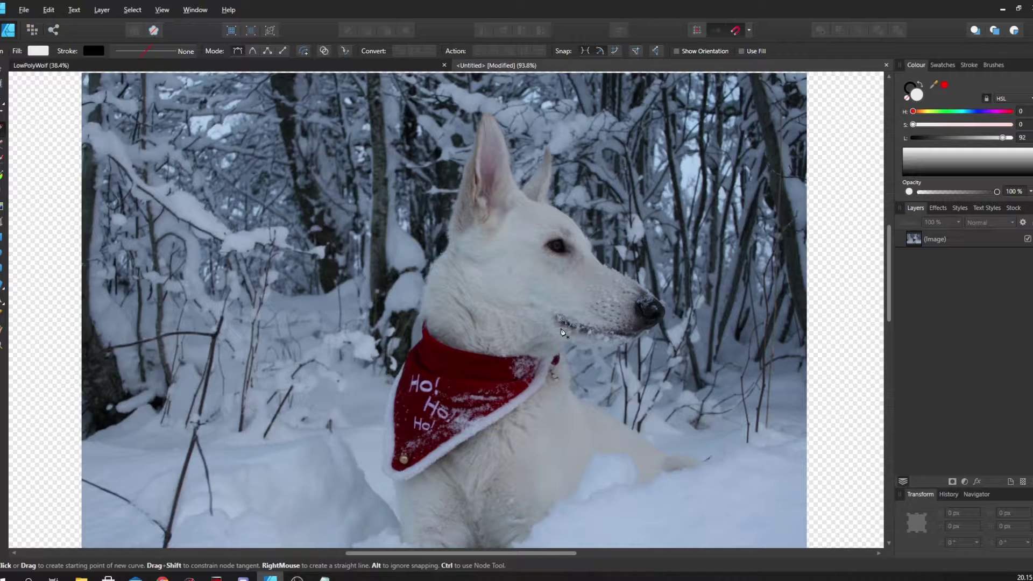
pyautogui.scroll(3, 536, 332)
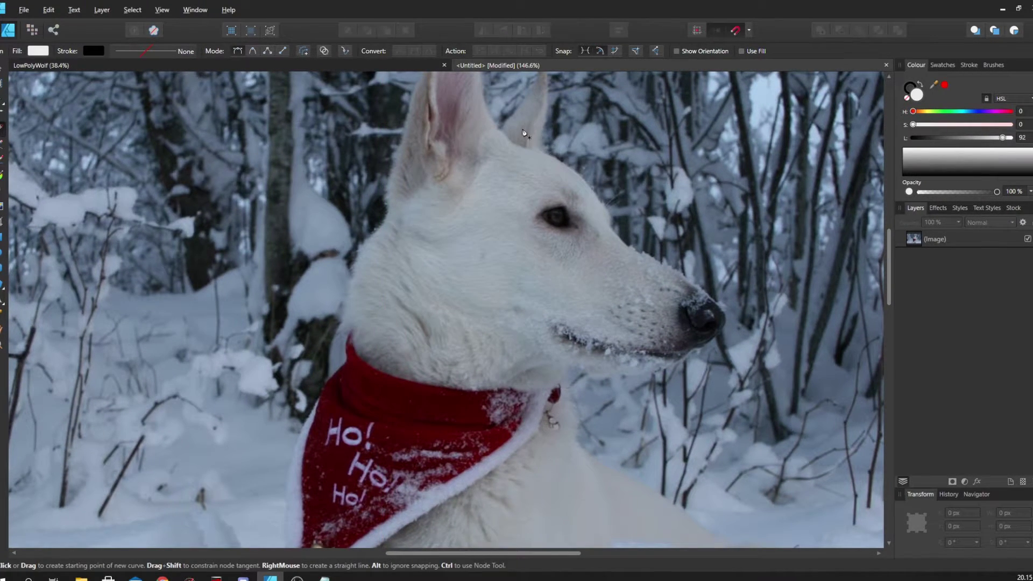
pyautogui.scroll(-3, 525, 134)
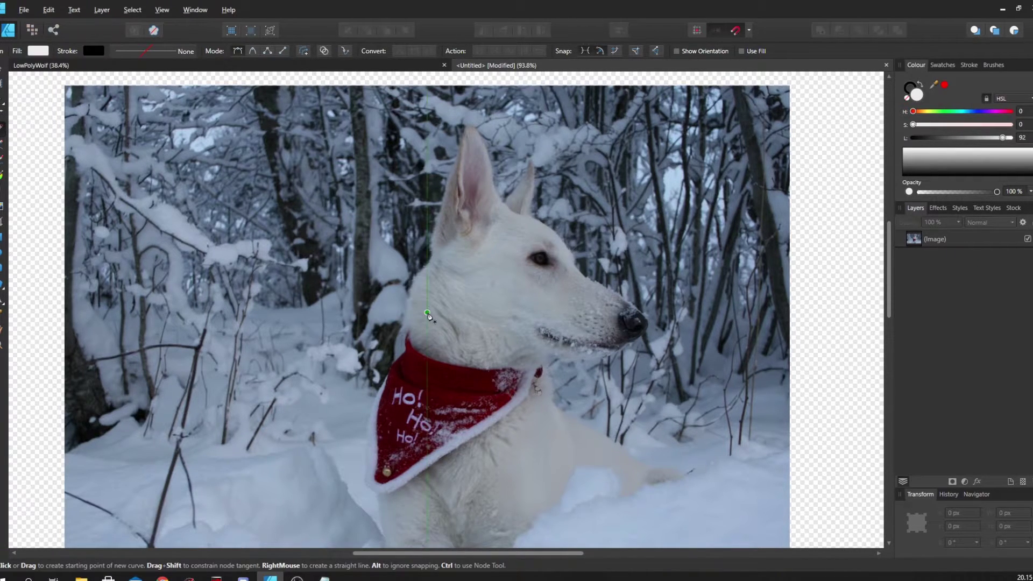
pyautogui.scroll(1, 485, 321)
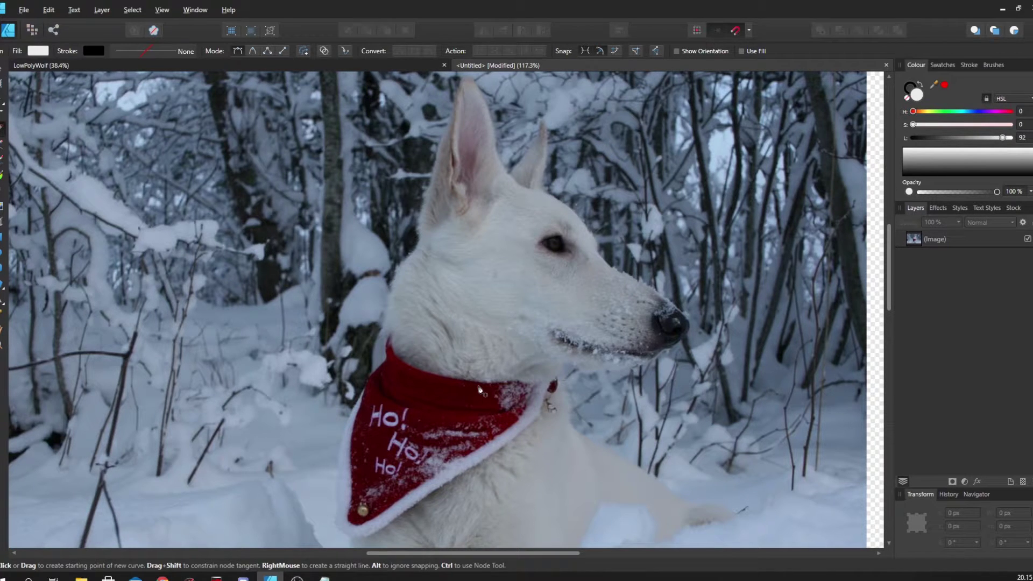
pyautogui.scroll(1, 484, 383)
pyautogui.scroll(1, 483, 383)
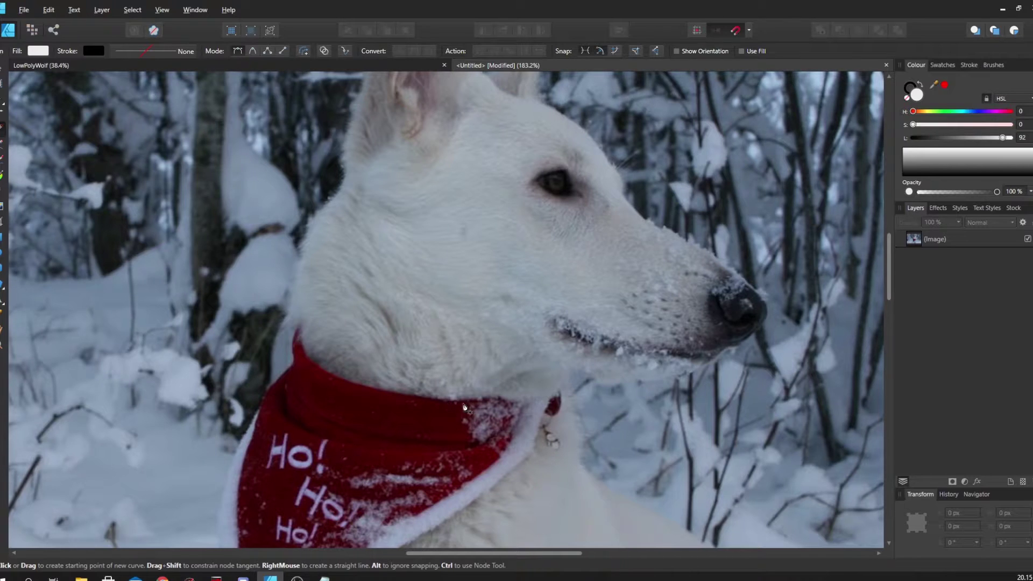
pyautogui.click(452, 401)
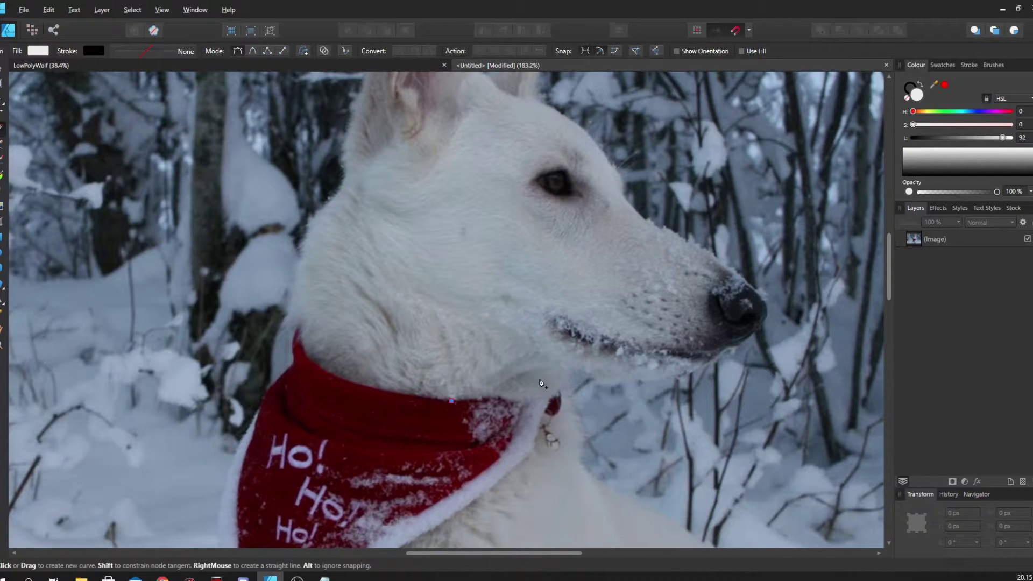
pyautogui.click(545, 372)
pyautogui.click(556, 341)
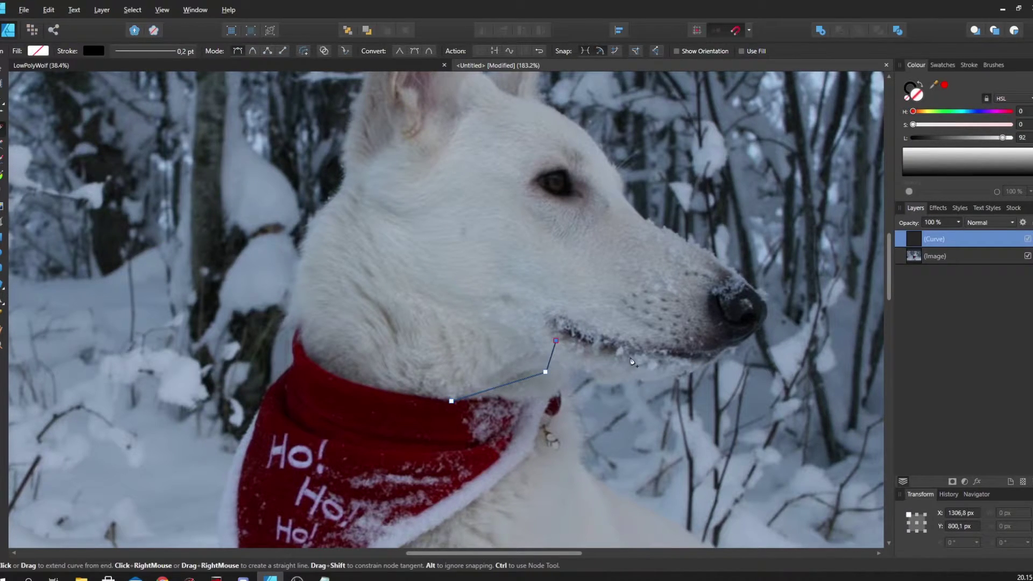
pyautogui.click(689, 372)
pyautogui.click(730, 347)
pyautogui.click(765, 318)
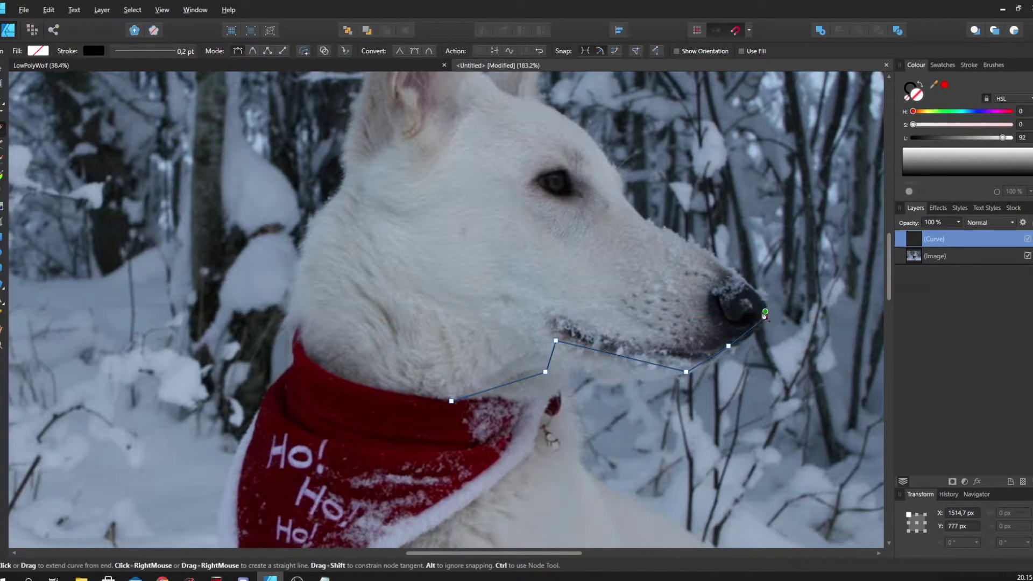
pyautogui.moveTo(757, 296); pyautogui.dragTo(782, 344)
pyautogui.click(791, 342)
pyautogui.scroll(3, 775, 345)
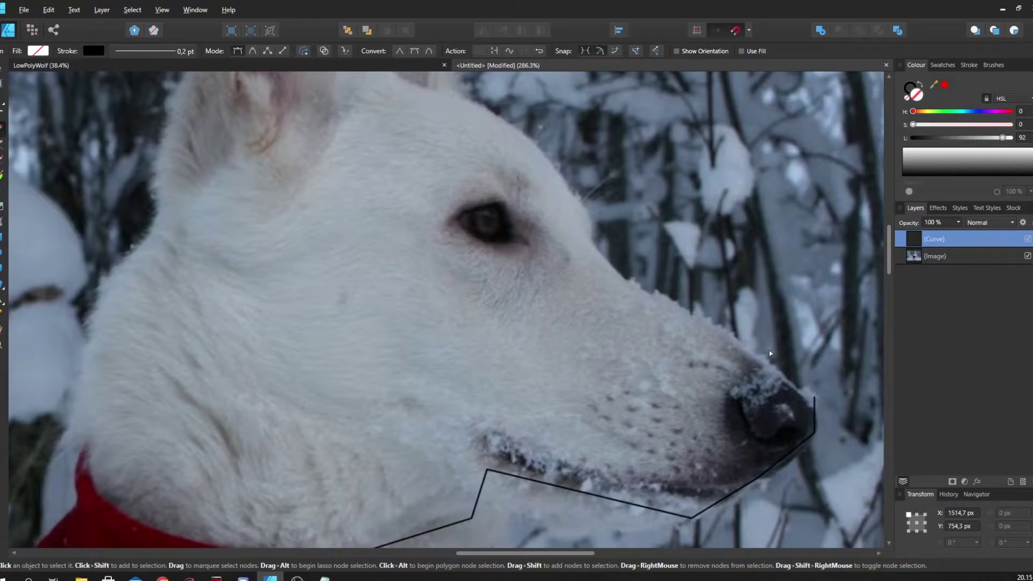
pyautogui.click(729, 330)
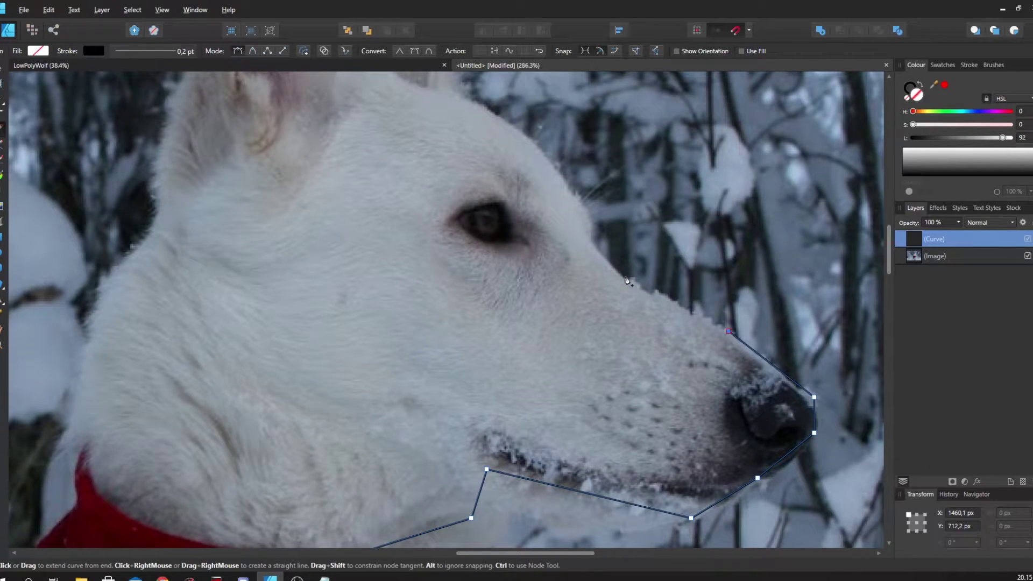
pyautogui.click(624, 277)
# Continue the outline up the brow and forehead and around both ear tips
pyautogui.moveTo(627, 281); pyautogui.dragTo(652, 318)
pyautogui.click(637, 304)
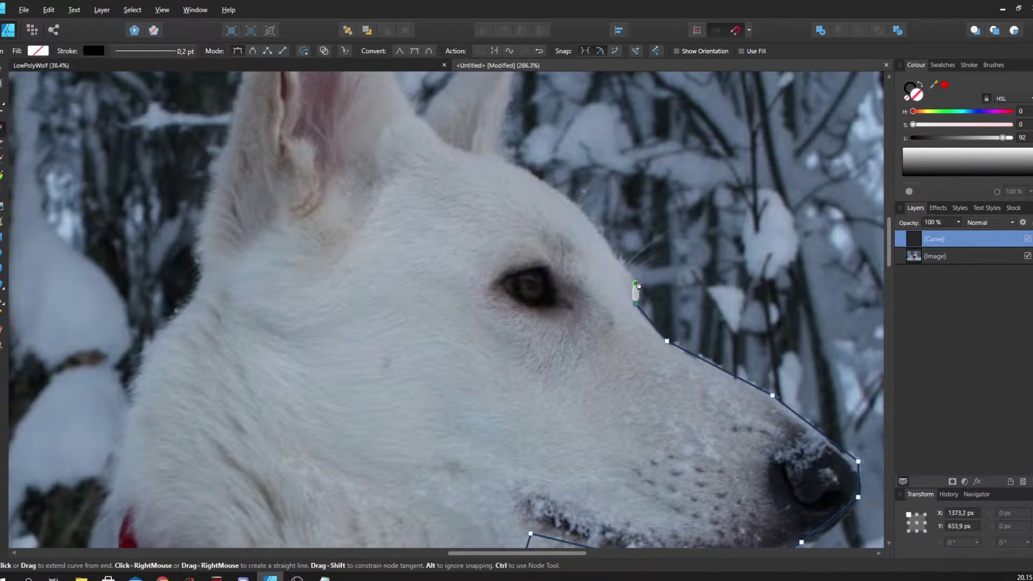
pyautogui.click(629, 266)
pyautogui.click(566, 196)
pyautogui.moveTo(509, 163); pyautogui.dragTo(588, 237)
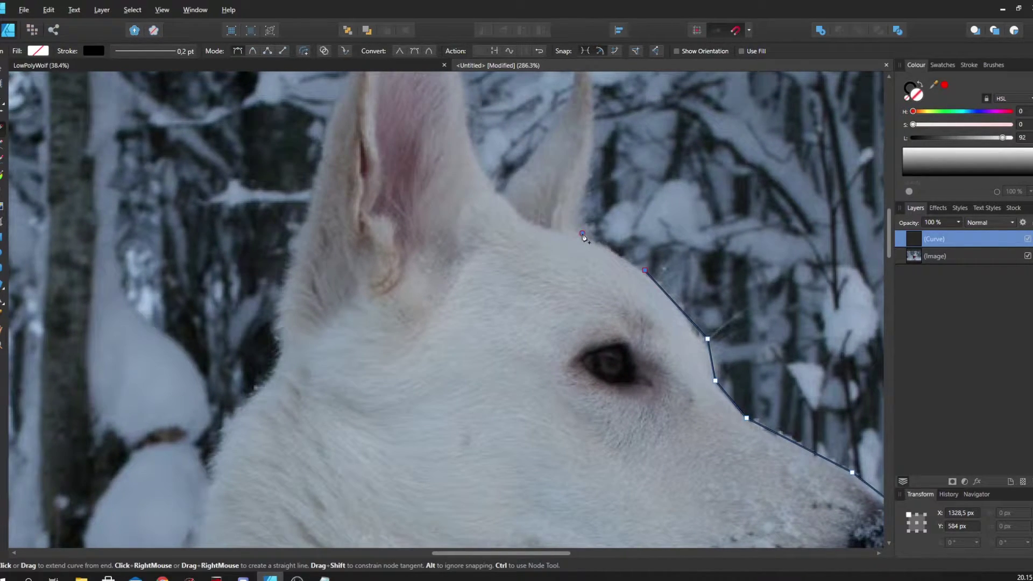
pyautogui.click(585, 235)
pyautogui.scroll(2, 587, 237)
pyautogui.click(587, 246)
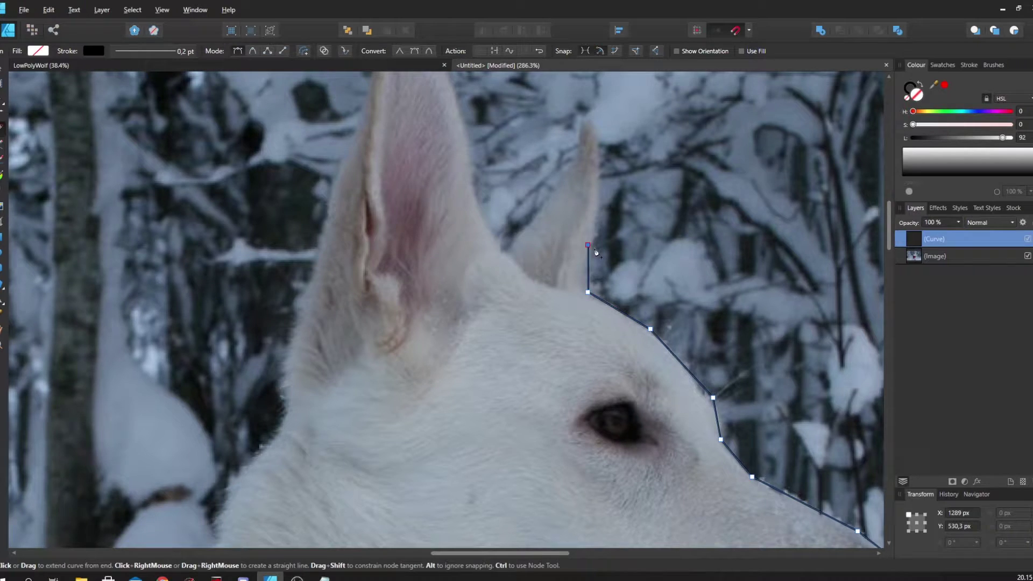
pyautogui.scroll(1, 587, 246)
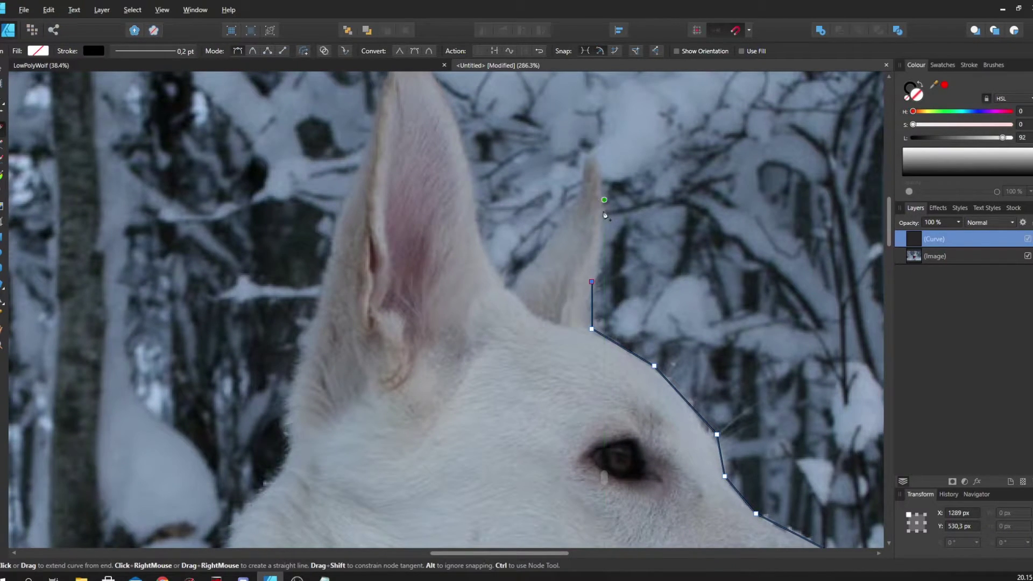
pyautogui.click(603, 241)
pyautogui.scroll(1, 597, 226)
pyautogui.click(584, 193)
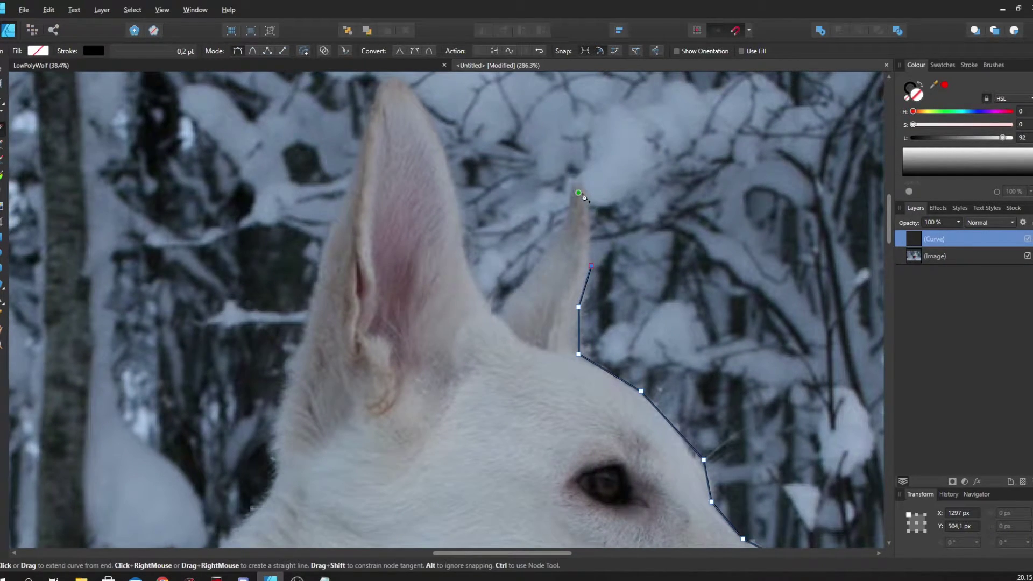
pyautogui.scroll(1, 585, 193)
pyautogui.scroll(1, 585, 213)
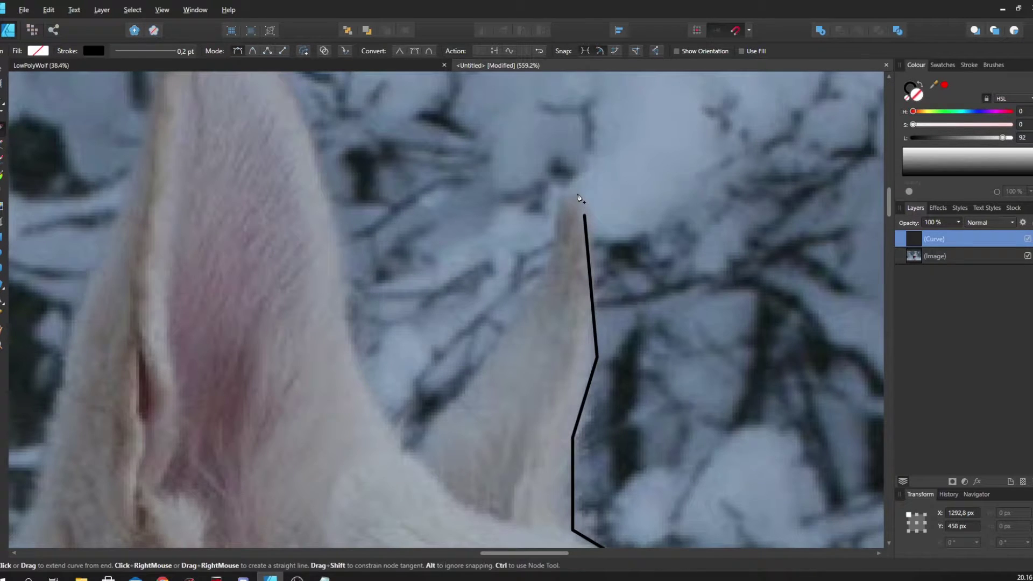
pyautogui.click(573, 199)
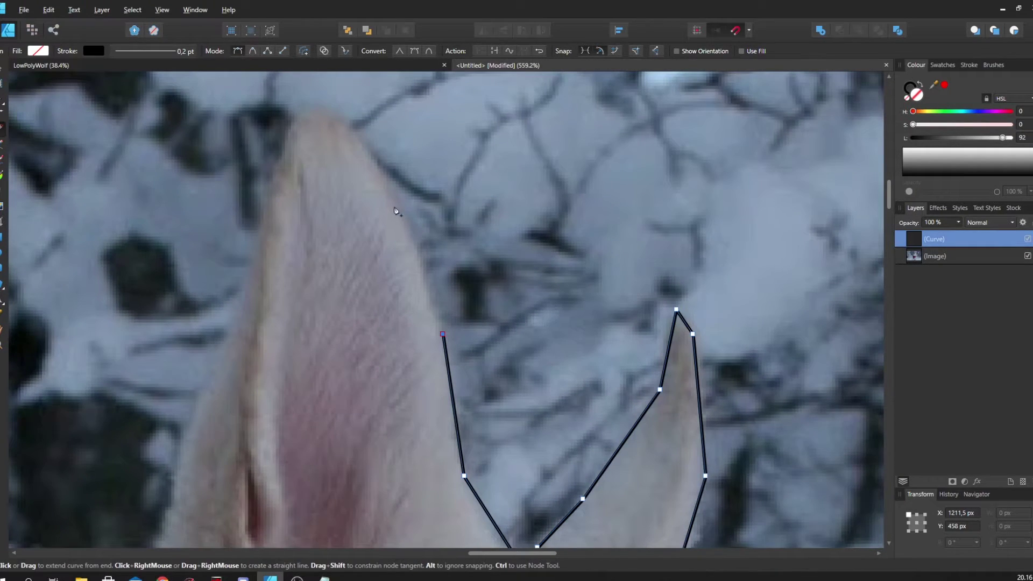
pyautogui.click(396, 195)
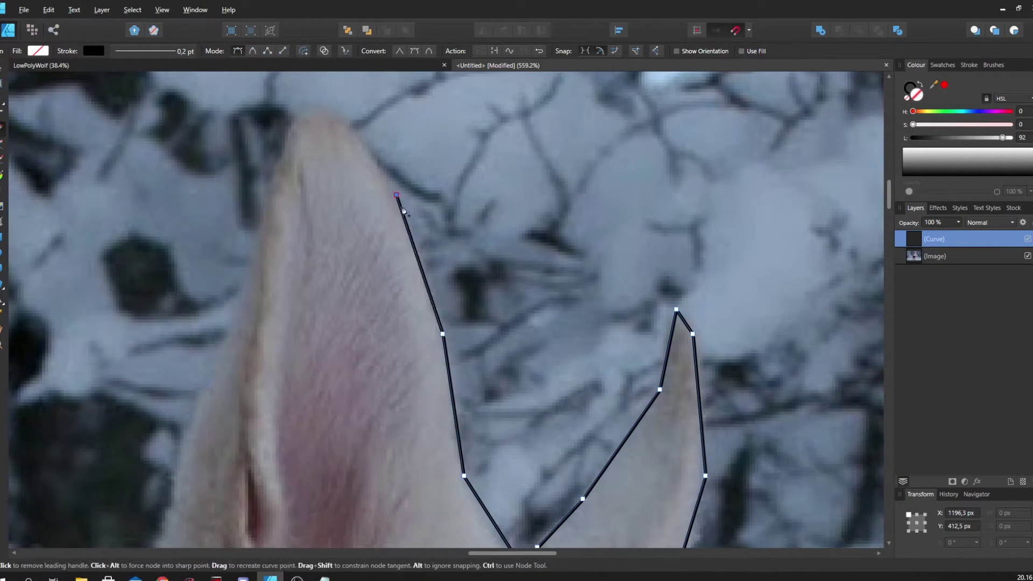
pyautogui.hscroll(-2, 414, 186)
pyautogui.scroll(1, 414, 186)
pyautogui.click(424, 171)
pyautogui.click(368, 195)
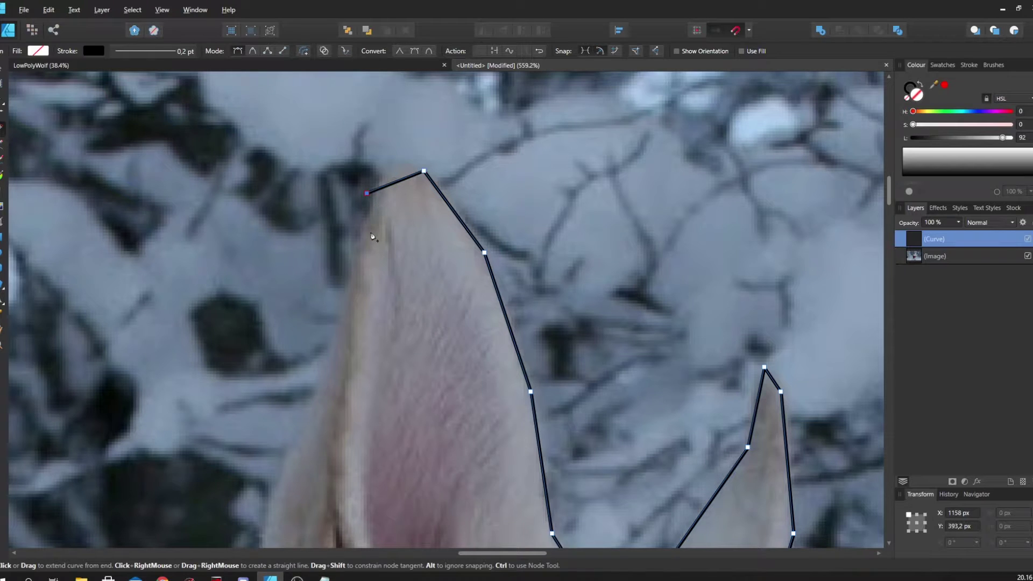
pyautogui.scroll(-3, 371, 237)
pyautogui.hscroll(-1, 371, 237)
# Trace down the front ear, back of the head and neck to the bandana, closing on the start node
pyautogui.click(356, 248)
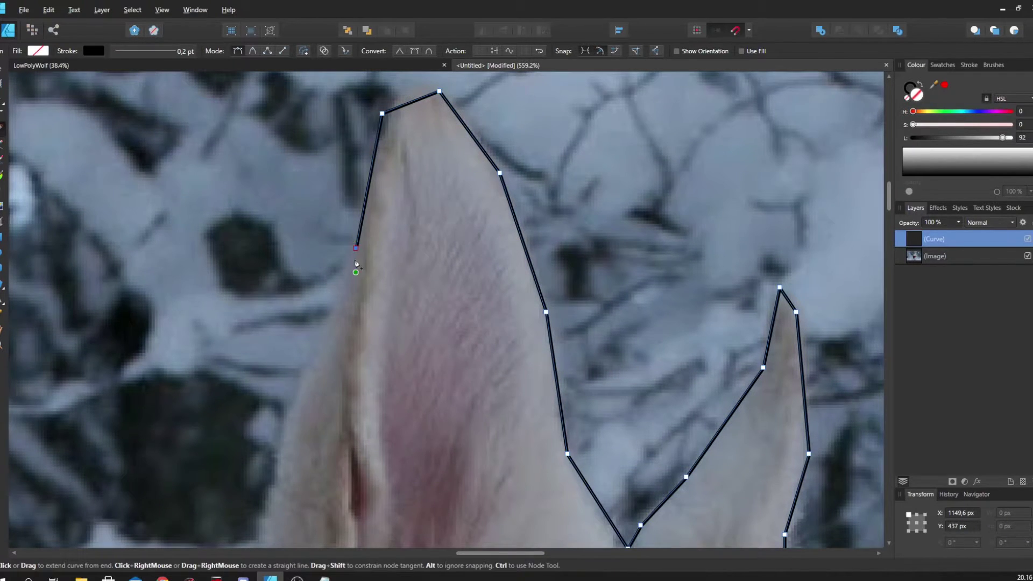
pyautogui.scroll(-3, 361, 279)
pyautogui.hscroll(-2, 360, 279)
pyautogui.click(355, 341)
pyautogui.scroll(-7, 446, 158)
pyautogui.hscroll(-3, 446, 157)
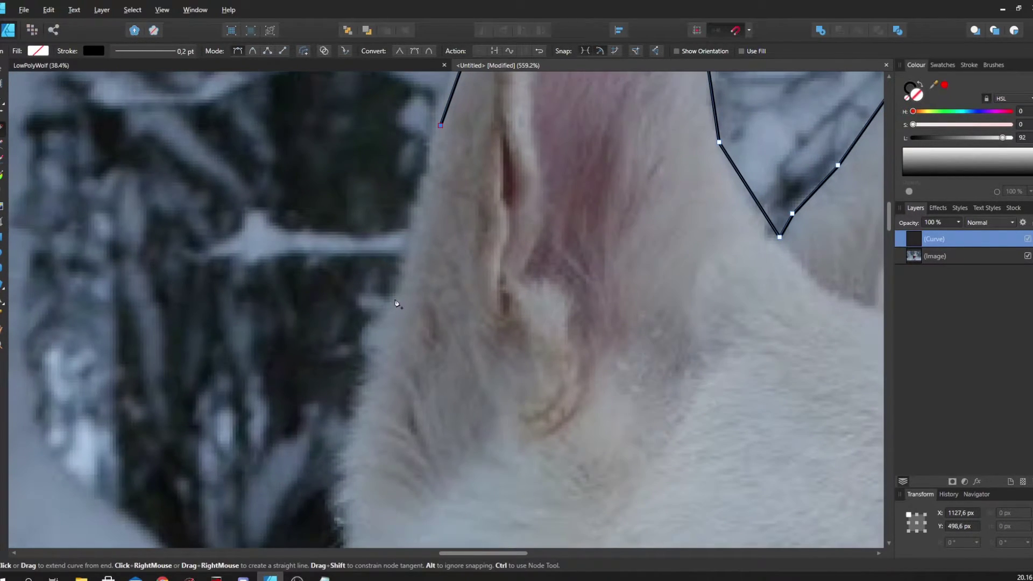
pyautogui.click(404, 301)
pyautogui.scroll(-6, 408, 265)
pyautogui.hscroll(-2, 387, 264)
pyautogui.click(370, 263)
pyautogui.scroll(-1, 387, 274)
pyautogui.scroll(-6, 408, 289)
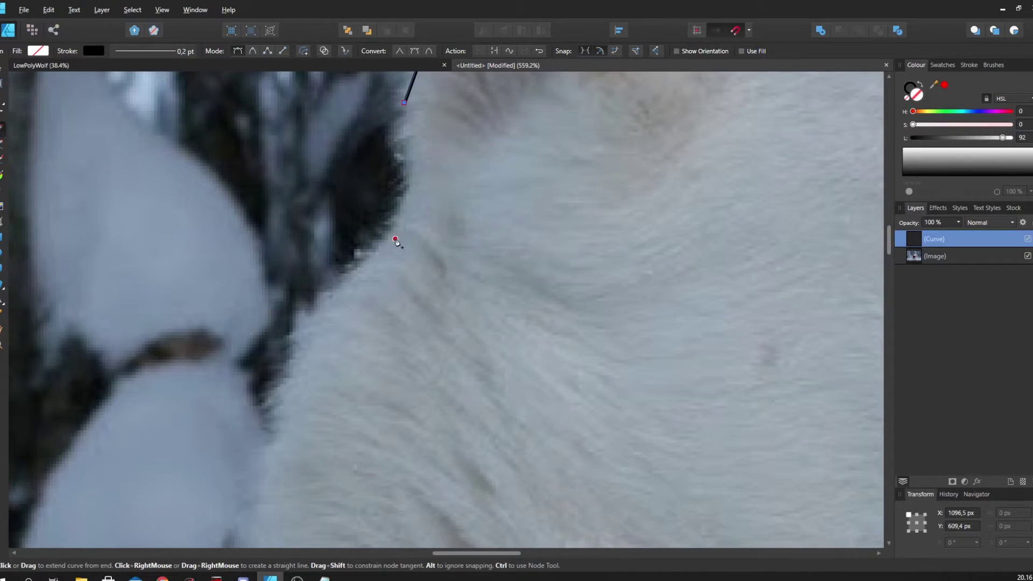
pyautogui.click(395, 242)
pyautogui.hotkey('ctrl', '0')
pyautogui.press('a')
pyautogui.scroll(4, 414, 239)
pyautogui.press('p')
pyautogui.scroll(1, 414, 239)
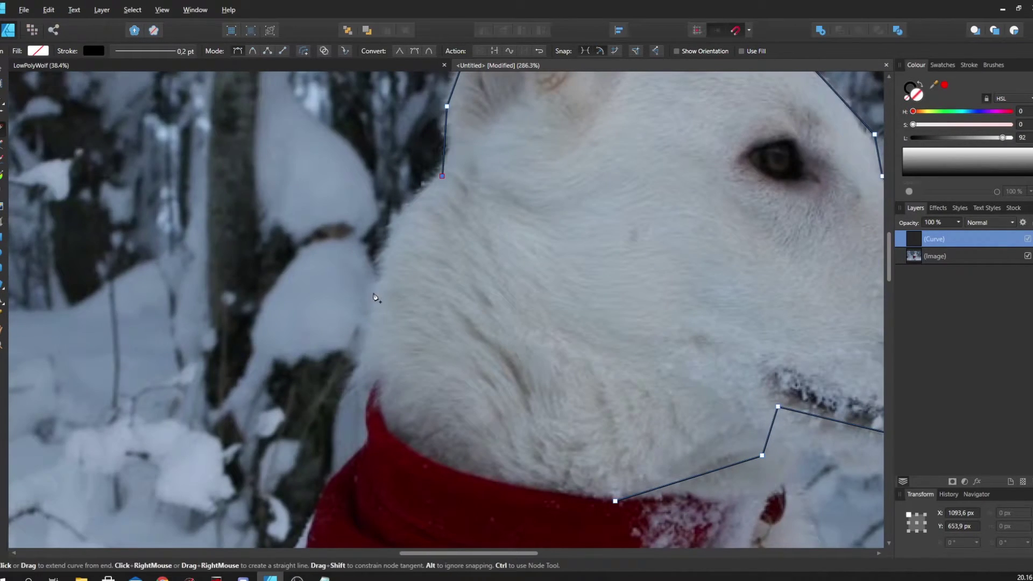
pyautogui.scroll(-1, 393, 288)
pyautogui.hscroll(-1, 393, 288)
pyautogui.scroll(-4, 411, 277)
pyautogui.hscroll(-1, 410, 276)
pyautogui.click(417, 279)
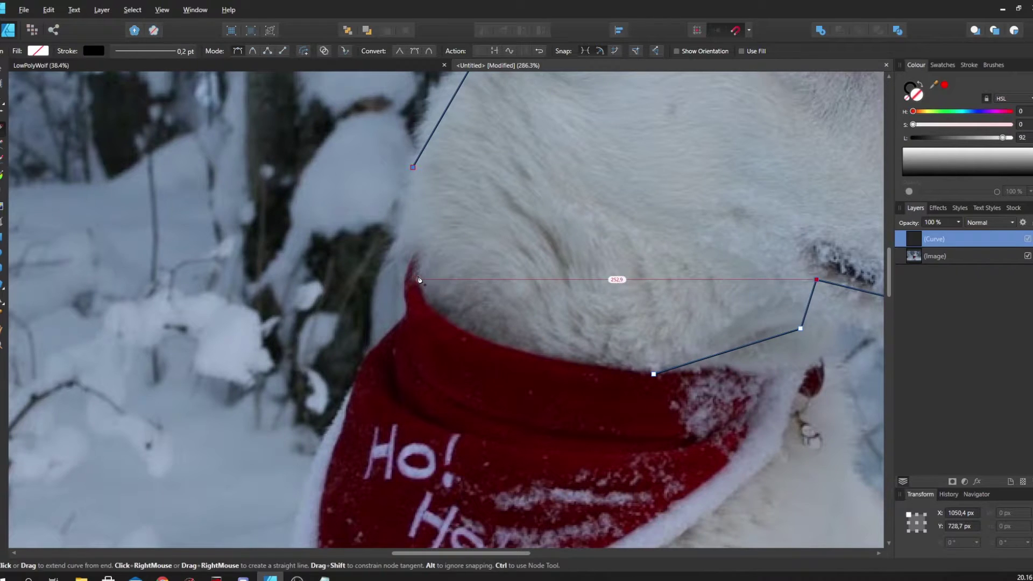
pyautogui.scroll(-2, 417, 278)
pyautogui.hscroll(3, 417, 279)
pyautogui.click(431, 308)
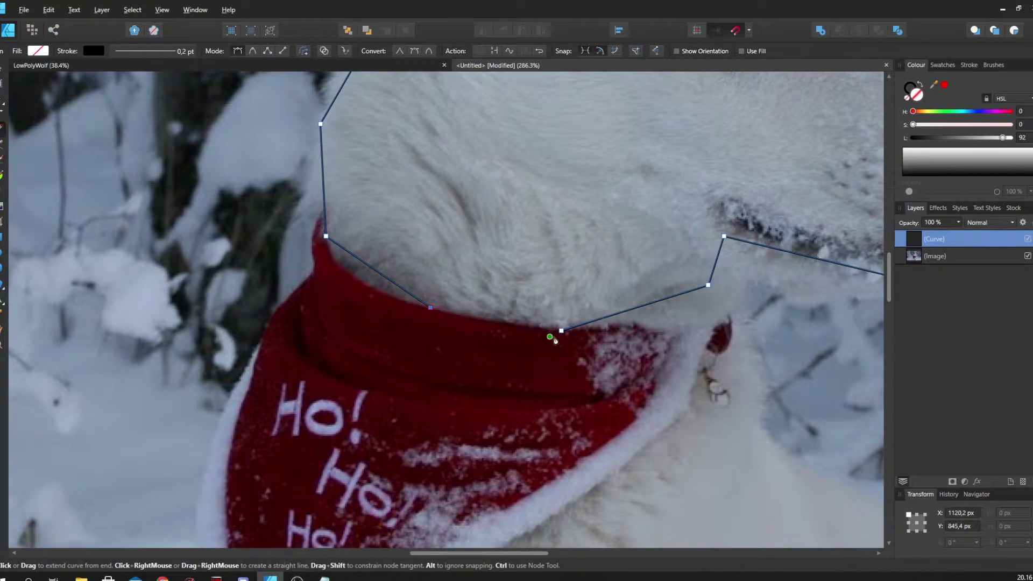
pyautogui.click(561, 331)
pyautogui.scroll(-4, 562, 331)
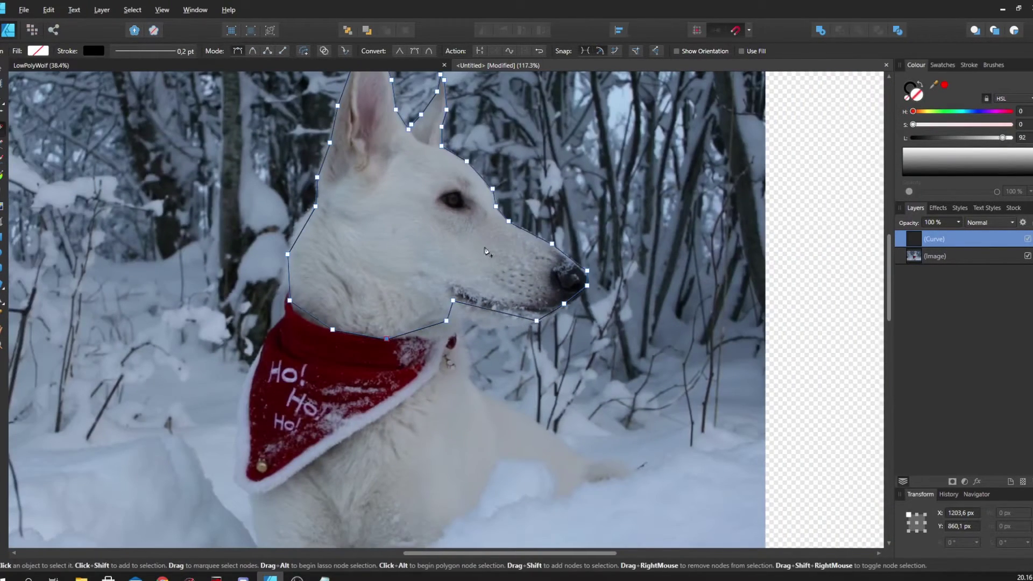
pyautogui.scroll(2, 388, 246)
# Give the traced head curve a solid black fill from the Greys swatches
pyautogui.press('v')
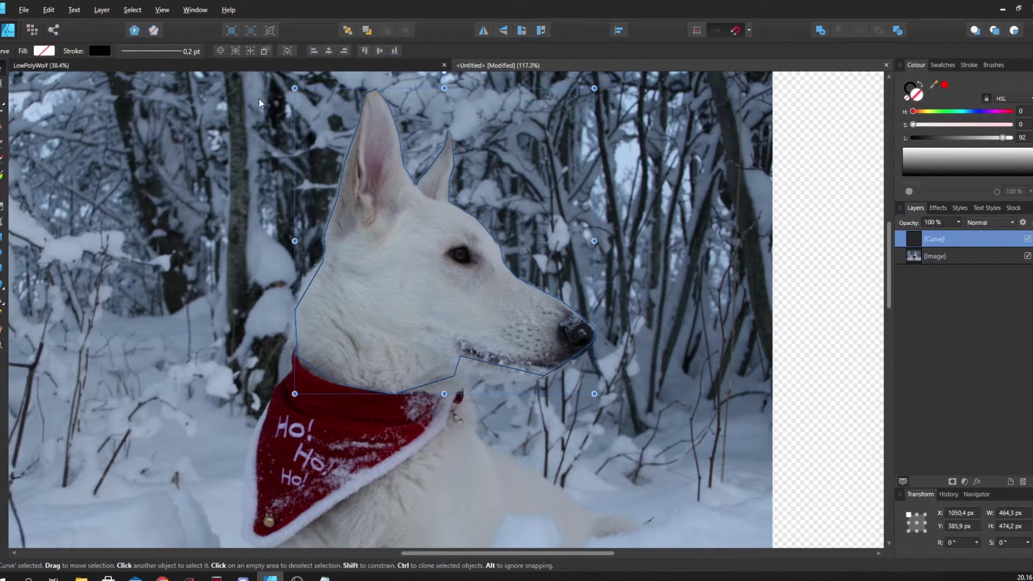
pyautogui.click(47, 54)
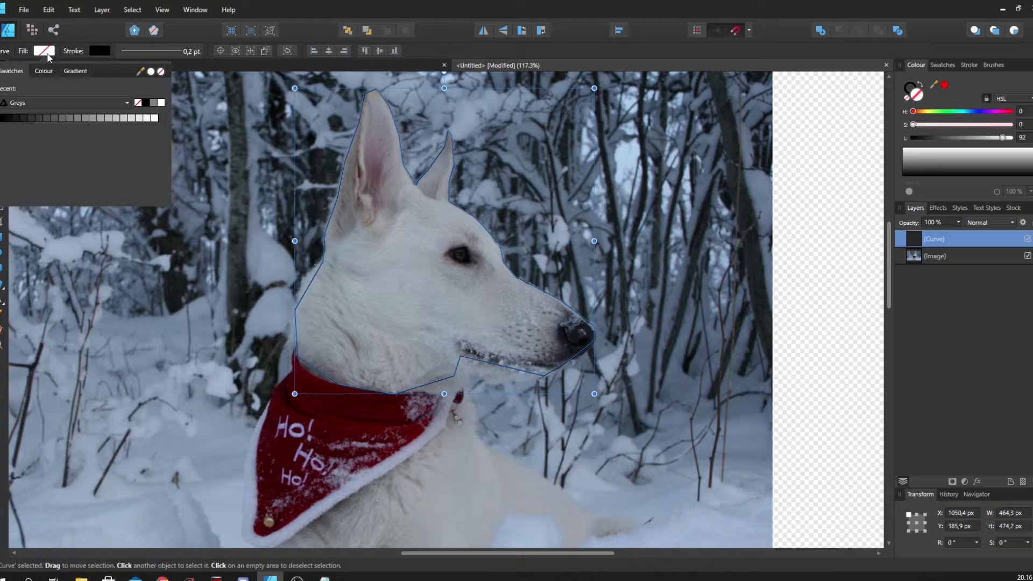
pyautogui.click(3, 119)
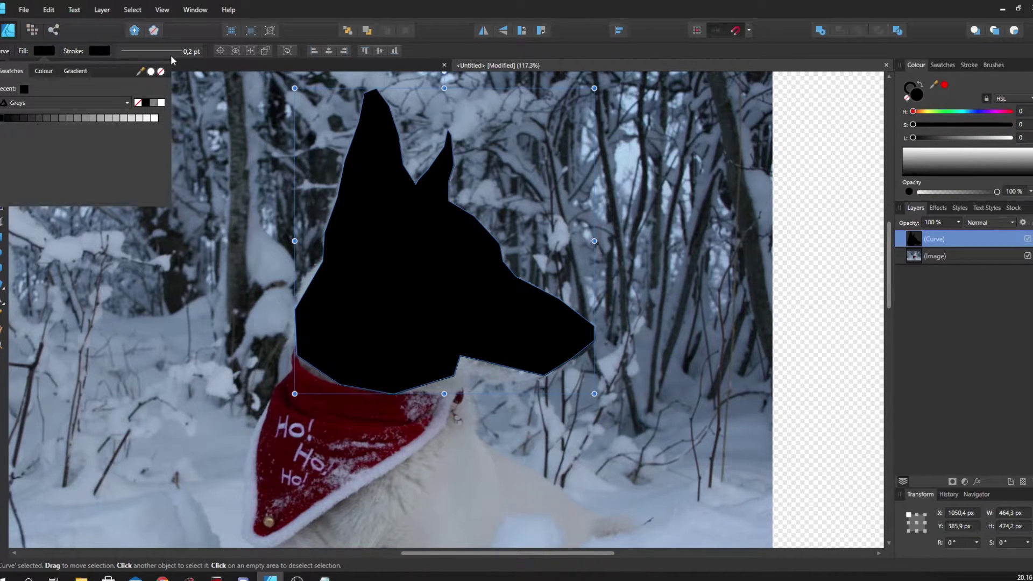
pyautogui.scroll(1, 378, 176)
# Hide the Image layer to check the black silhouette alone, then show the photo again
pyautogui.click(1022, 256)
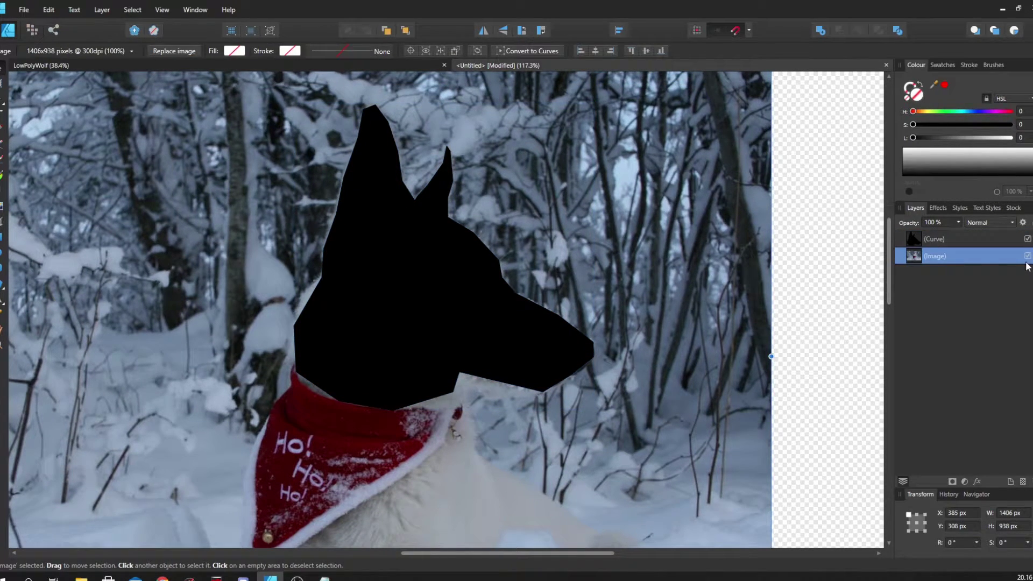
pyautogui.click(1028, 257)
pyautogui.scroll(-5, 678, 265)
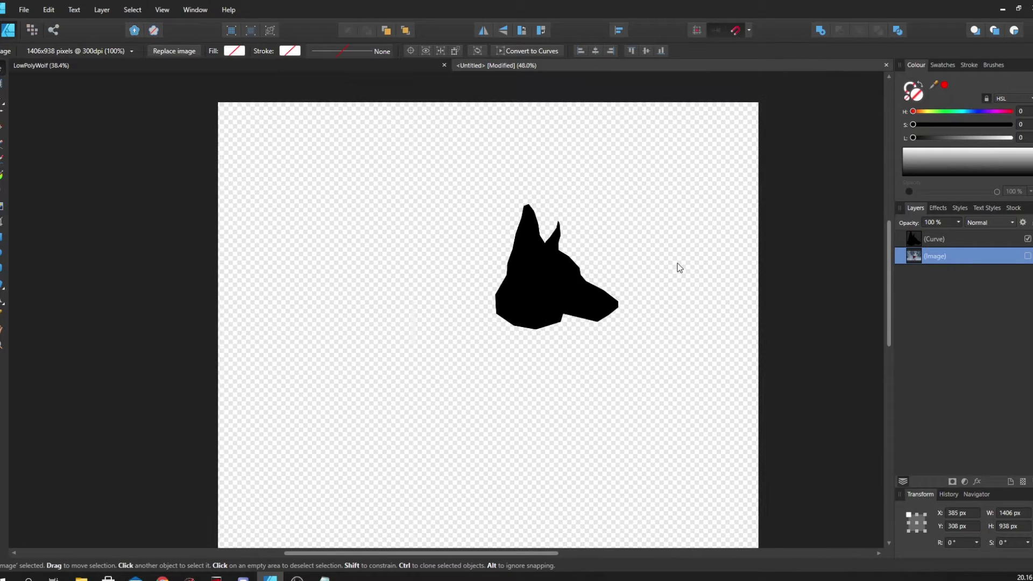
pyautogui.click(762, 265)
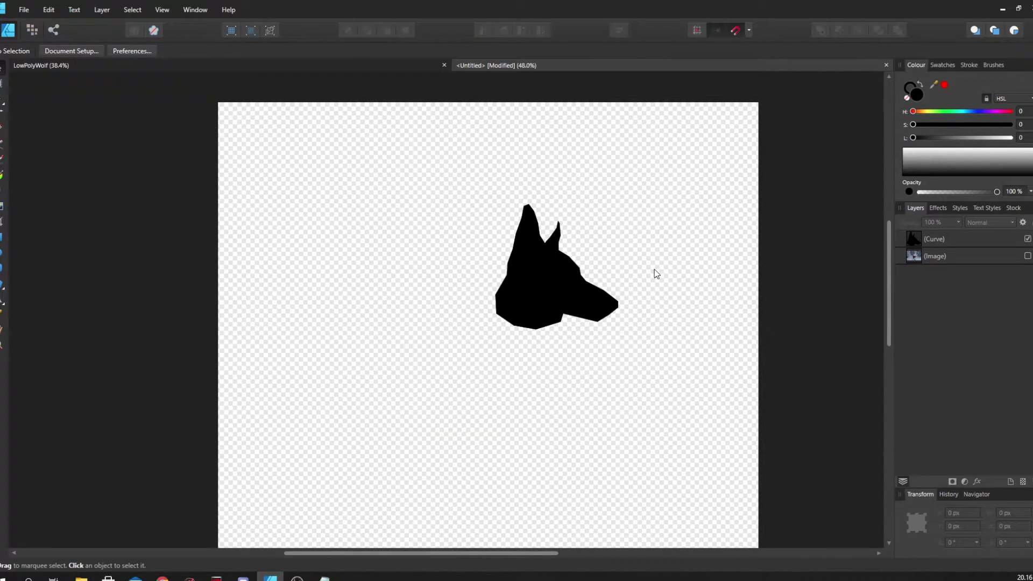
pyautogui.scroll(3, 635, 271)
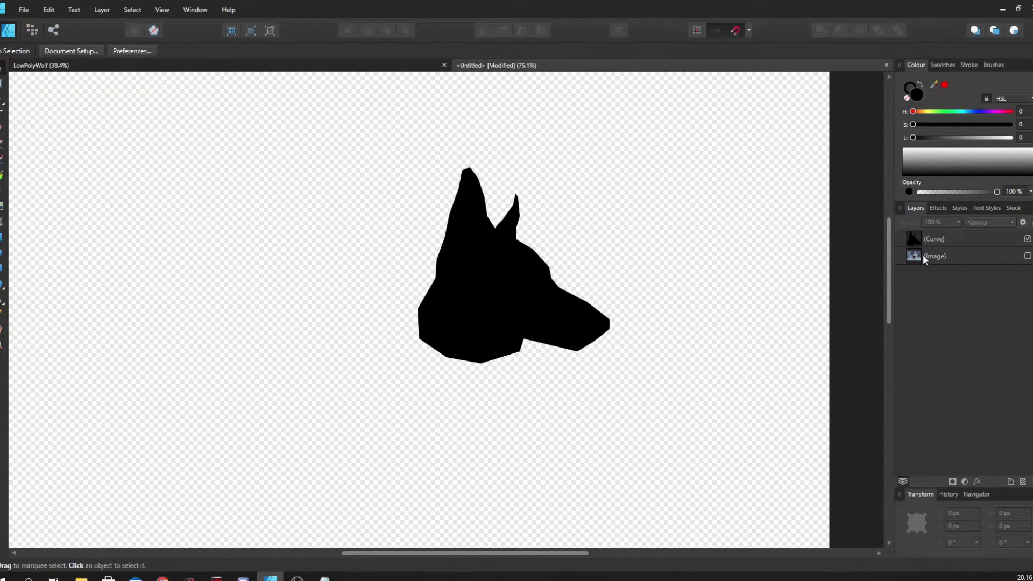
pyautogui.click(1024, 259)
pyautogui.click(1027, 256)
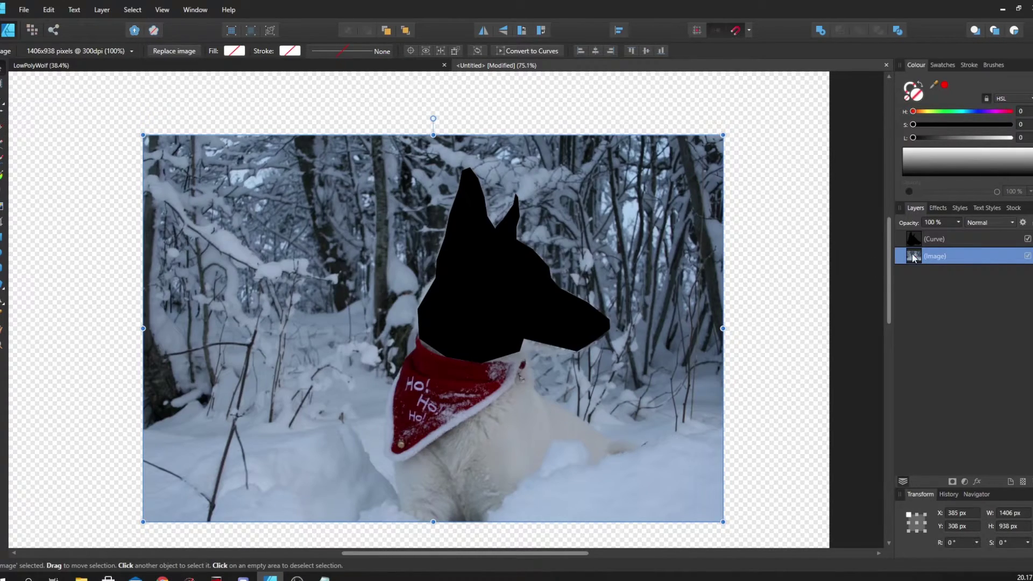
pyautogui.scroll(6, 827, 239)
pyautogui.click(958, 222)
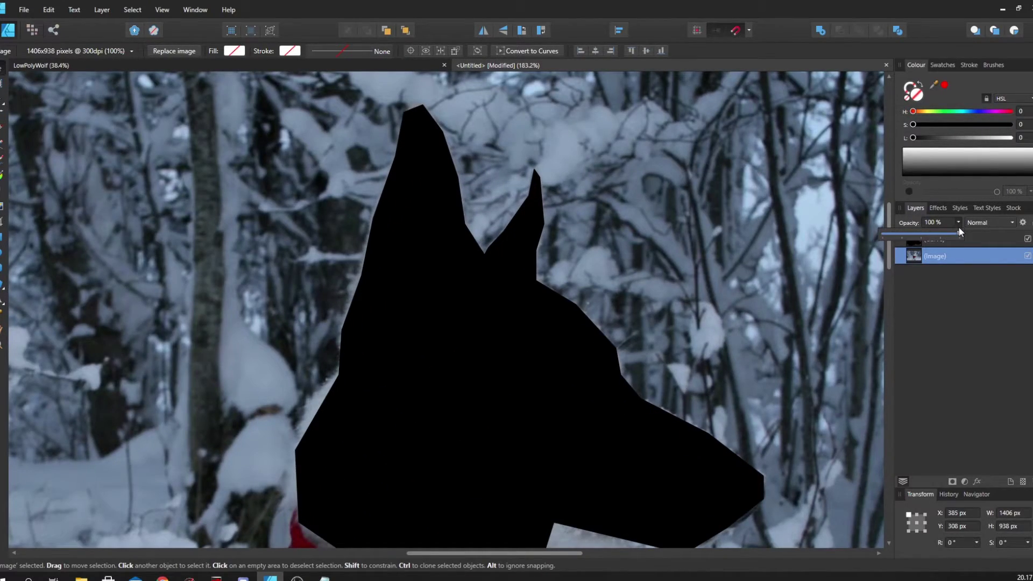
# Leave the photo at 100% and lower the head shape's opacity to 59%
pyautogui.moveTo(960, 234); pyautogui.dragTo(930, 237)
pyautogui.click(975, 240)
pyautogui.click(958, 222)
pyautogui.scroll(2, 663, 194)
# With the Node tool, move and add nodes so the outline hugs the nose and muzzle underside
pyautogui.press('a')
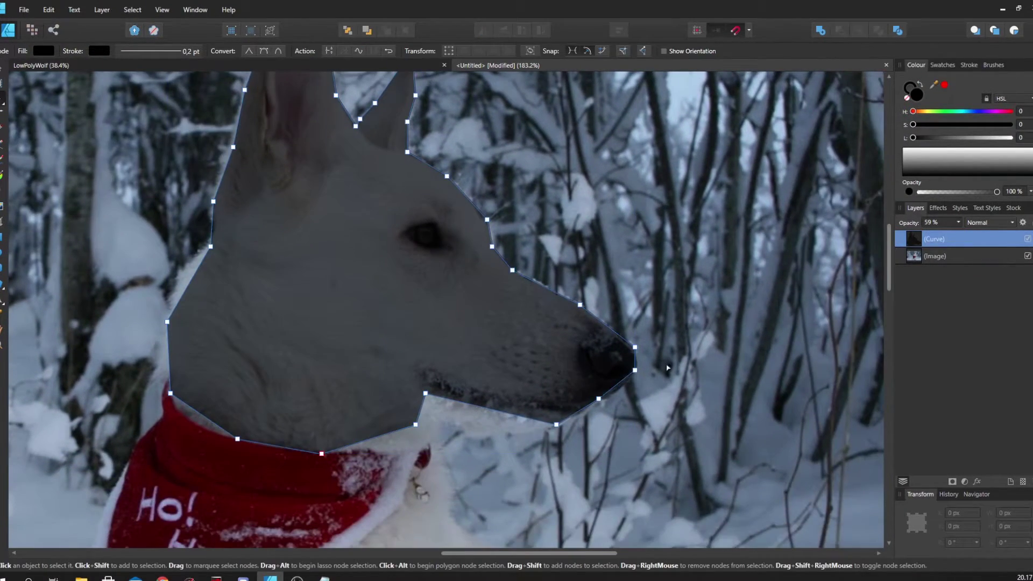
pyautogui.scroll(2, 647, 401)
pyautogui.scroll(4, 645, 398)
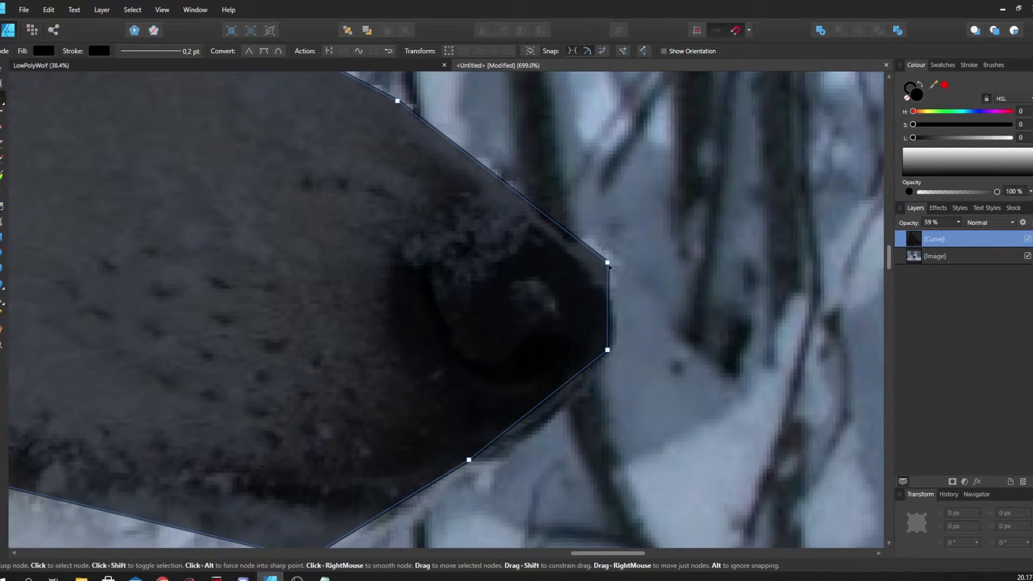
pyautogui.moveTo(603, 264); pyautogui.dragTo(598, 276)
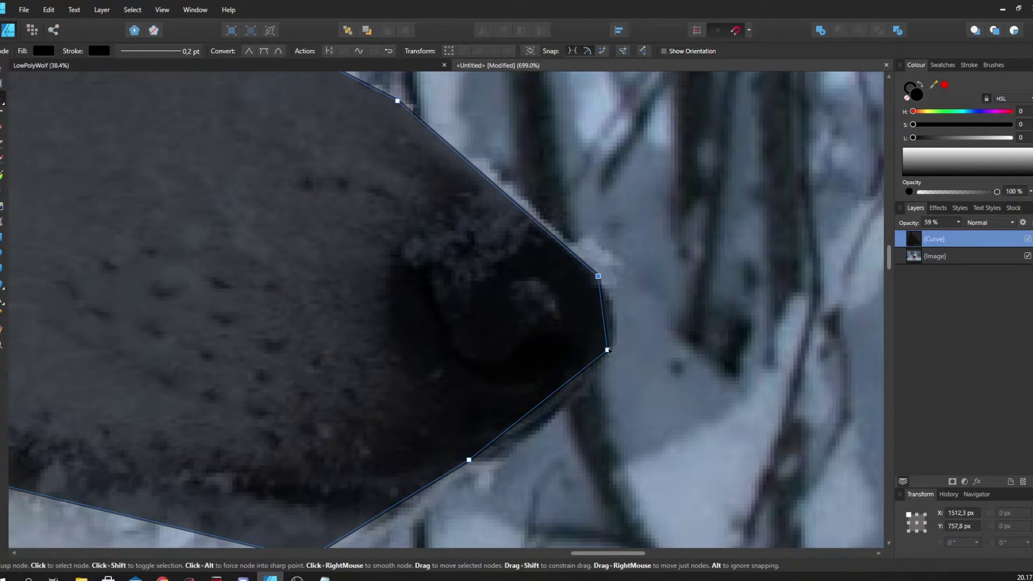
pyautogui.moveTo(607, 350); pyautogui.dragTo(618, 308)
pyautogui.click(565, 362)
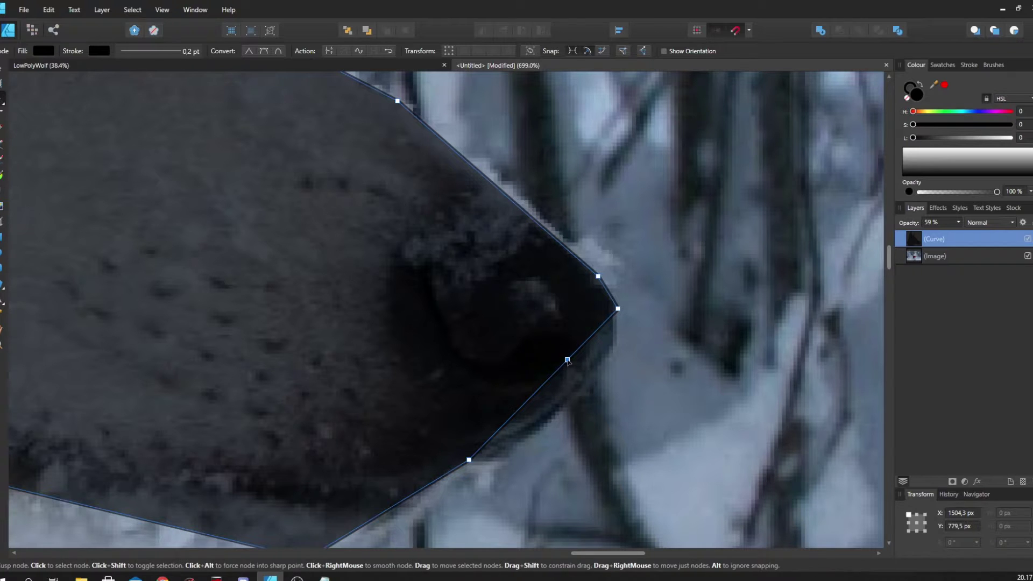
pyautogui.moveTo(565, 363); pyautogui.dragTo(575, 402)
pyautogui.moveTo(499, 446); pyautogui.dragTo(671, 333)
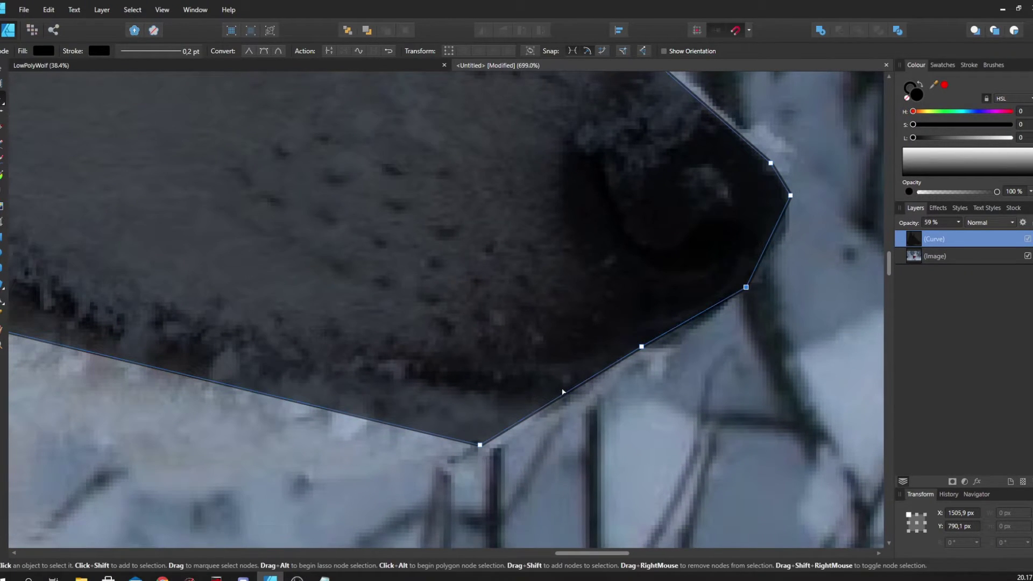
pyautogui.moveTo(564, 391); pyautogui.dragTo(569, 404)
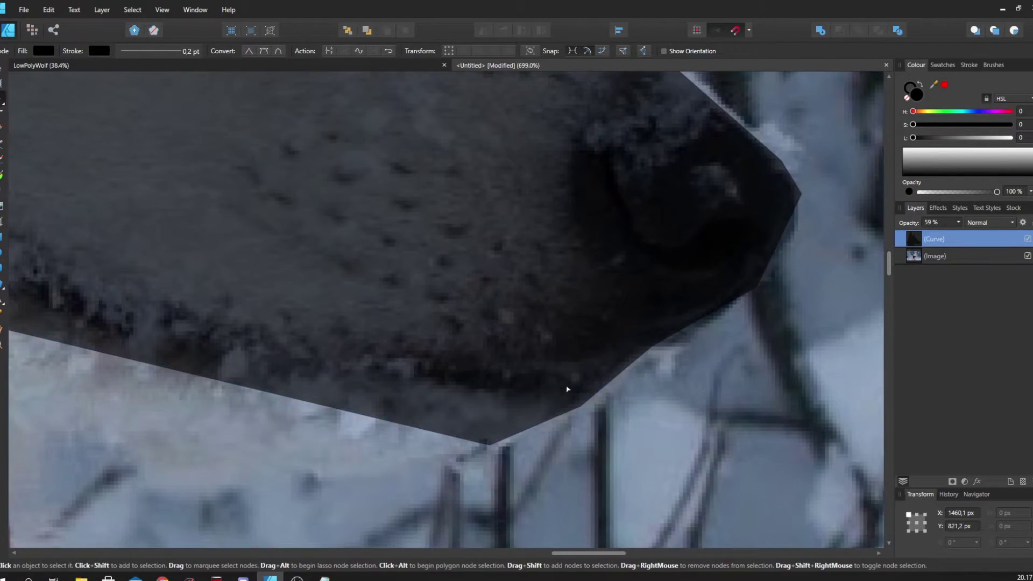
# Try adding a node on the lower jaw edge, then undo it
pyautogui.hscroll(-5, 546, 335)
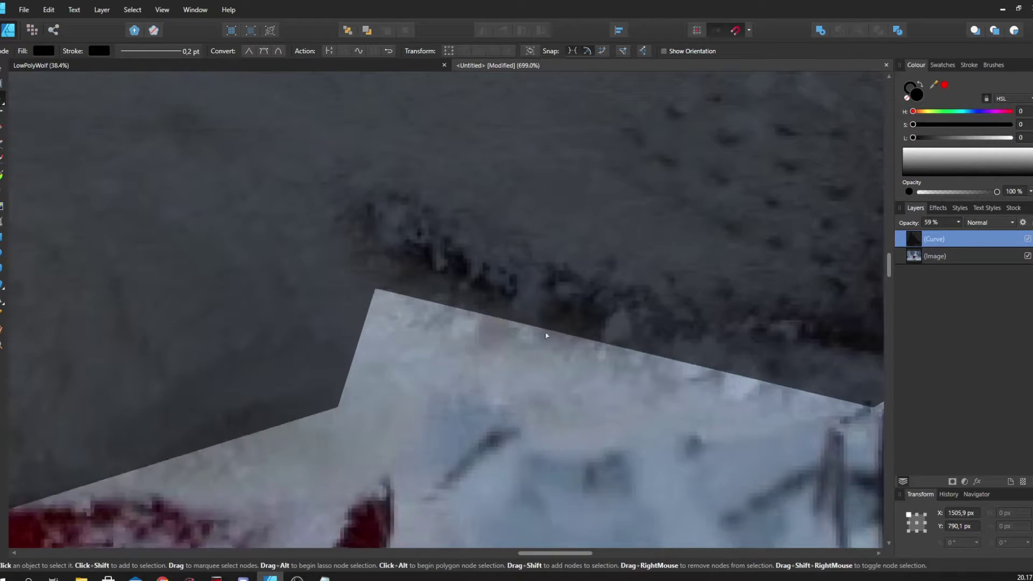
pyautogui.scroll(-4, 546, 335)
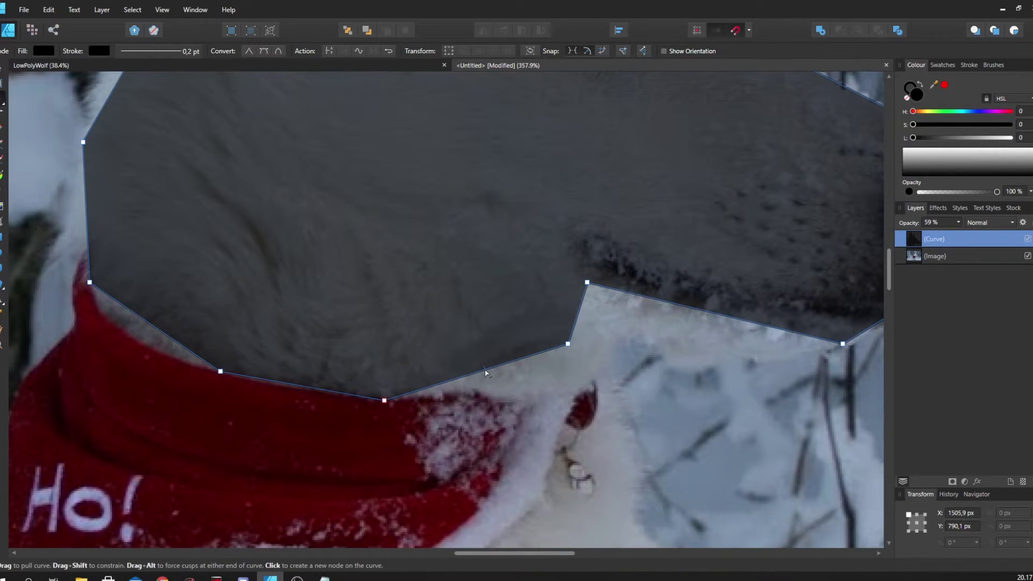
pyautogui.scroll(2, 488, 371)
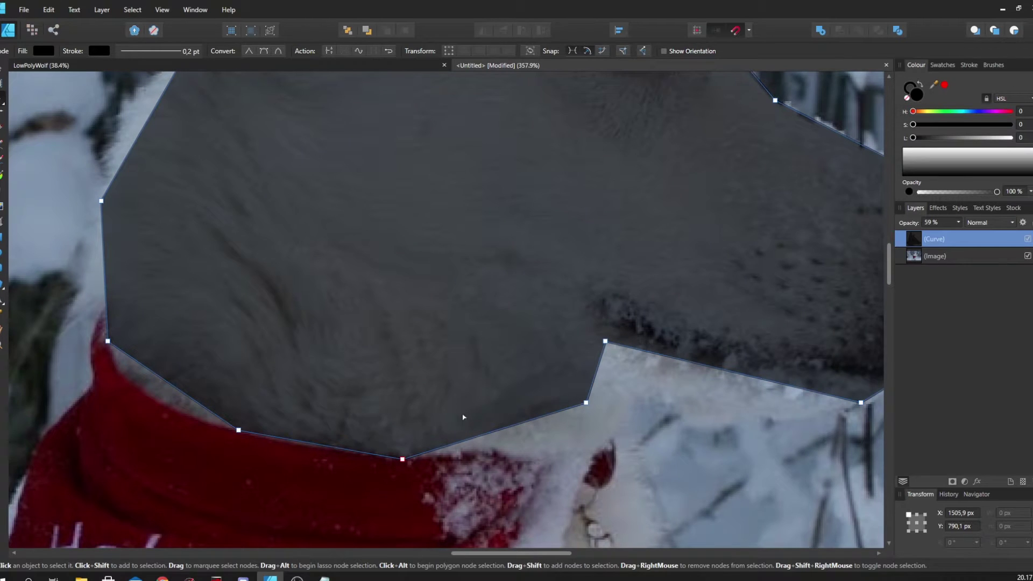
pyautogui.click(498, 427)
pyautogui.moveTo(497, 428); pyautogui.dragTo(515, 454)
pyautogui.hotkey('ctrl', 'z')
# Add a node along the back of the neck and flatten the tip of the left ear
pyautogui.hscroll(-5, 576, 418)
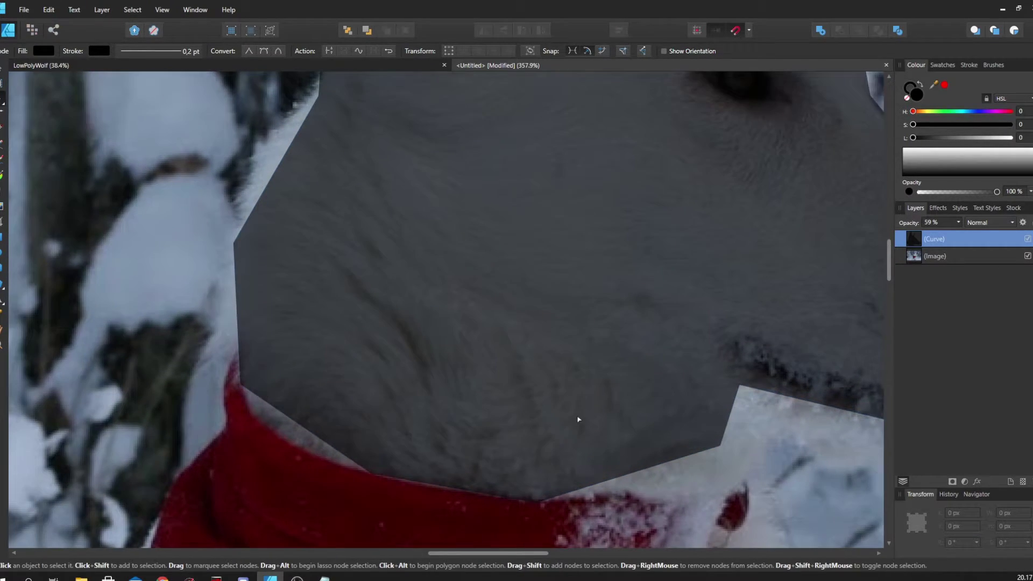
pyautogui.scroll(4, 411, 281)
pyautogui.hscroll(-3, 411, 281)
pyautogui.click(370, 289)
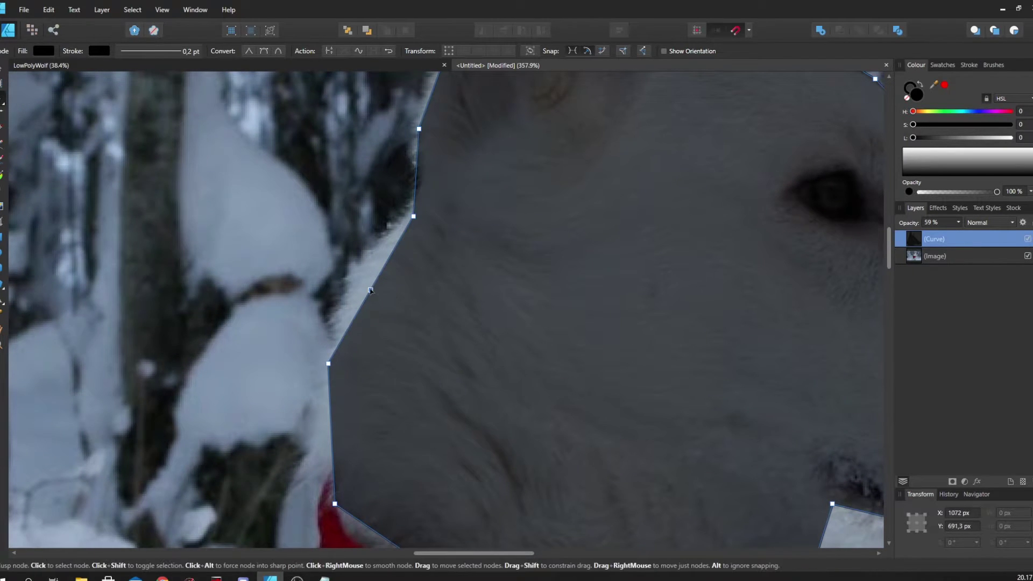
pyautogui.moveTo(370, 291); pyautogui.dragTo(355, 269)
pyautogui.scroll(8, 444, 289)
pyautogui.scroll(5, 371, 428)
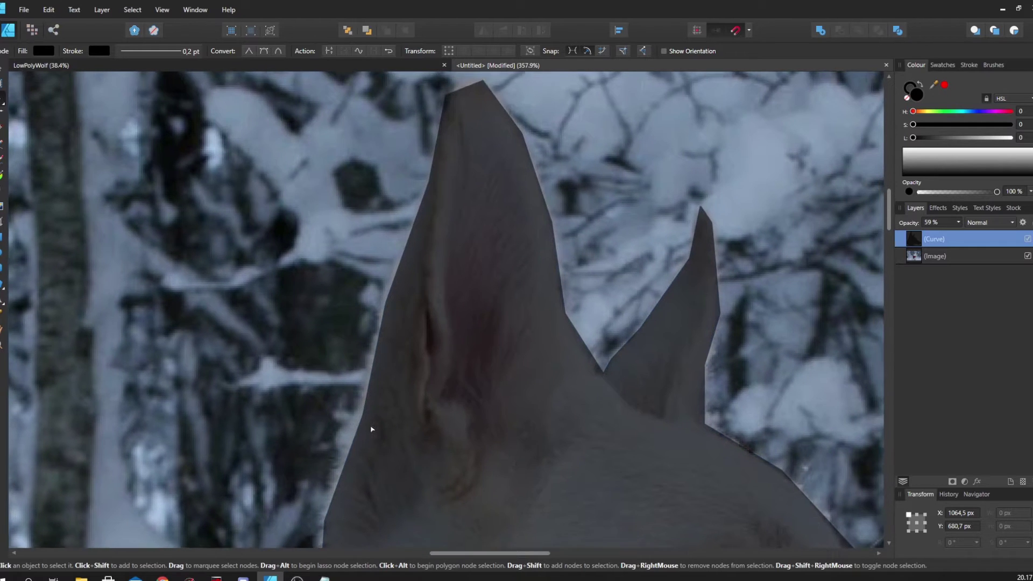
pyautogui.scroll(6, 406, 369)
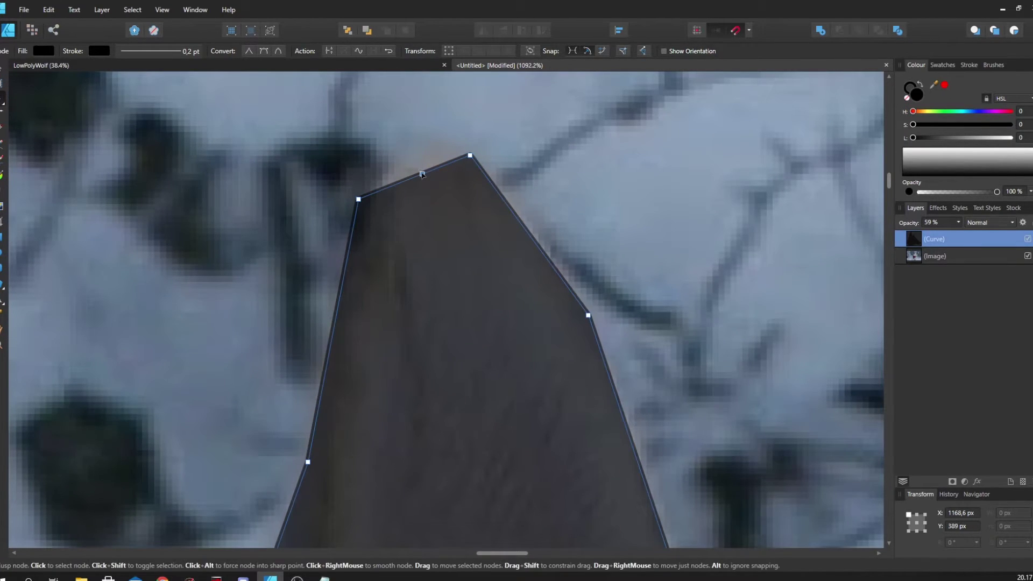
pyautogui.moveTo(422, 174); pyautogui.dragTo(414, 154)
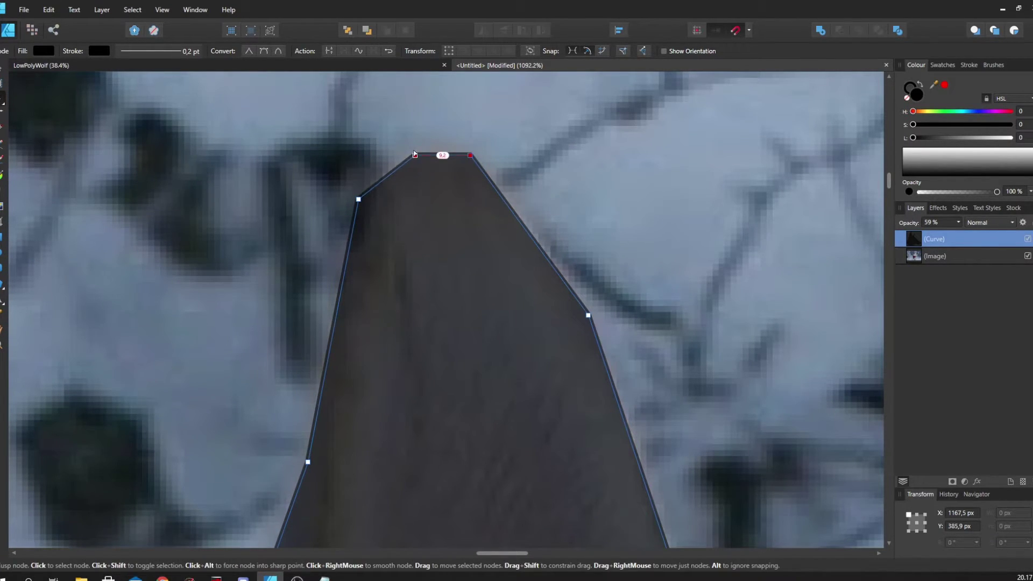
pyautogui.scroll(-5, 462, 226)
pyautogui.scroll(2, 459, 245)
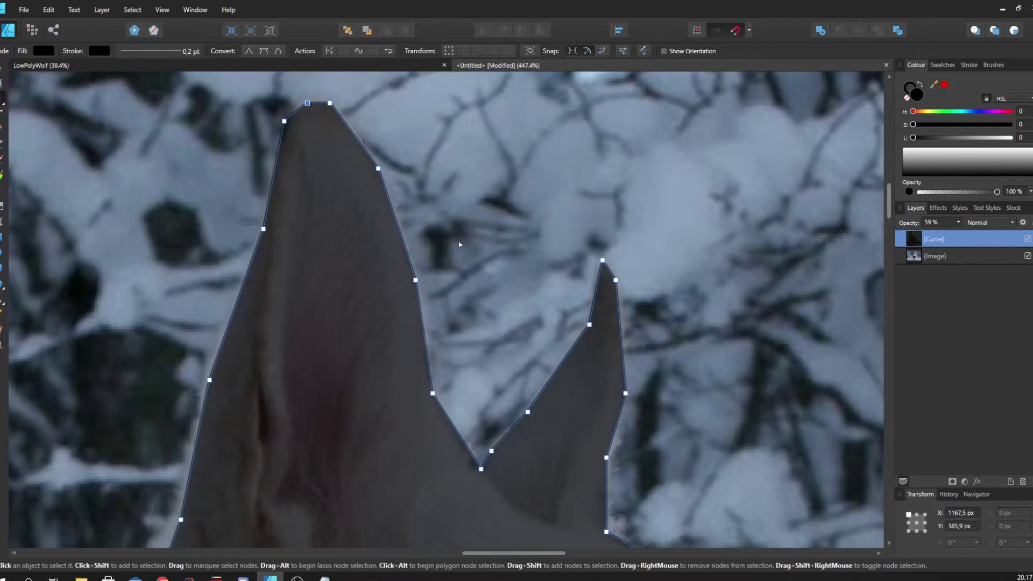
pyautogui.scroll(-2, 459, 244)
pyautogui.scroll(-2, 392, 170)
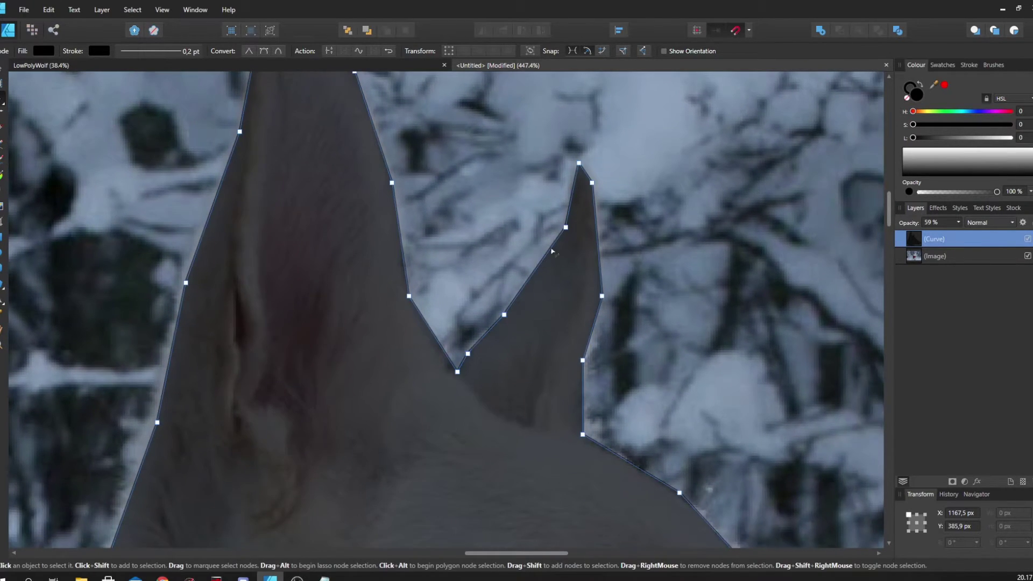
pyautogui.scroll(3, 426, 228)
pyautogui.scroll(-3, 426, 229)
pyautogui.hscroll(3, 426, 228)
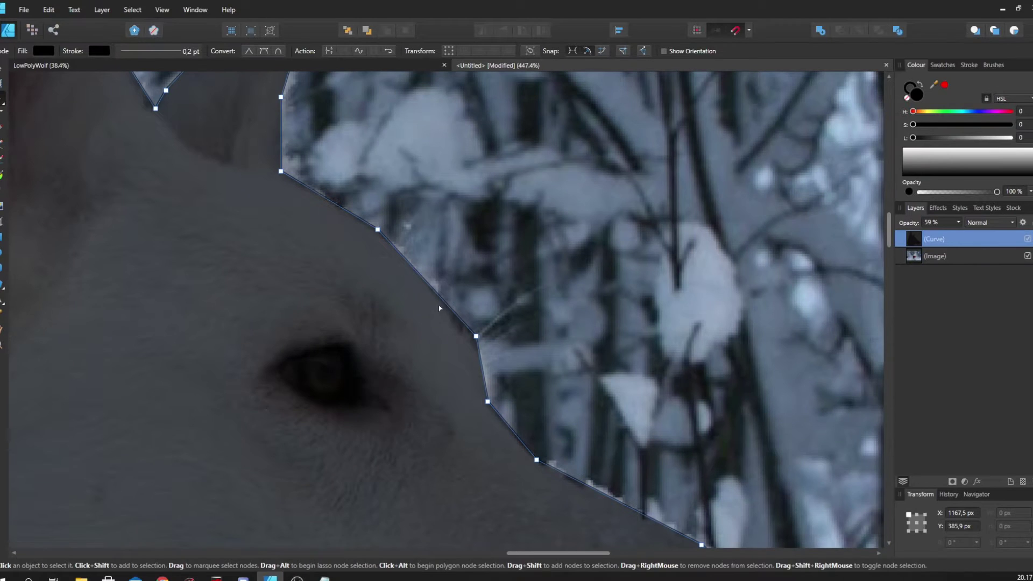
pyautogui.scroll(-5, 355, 205)
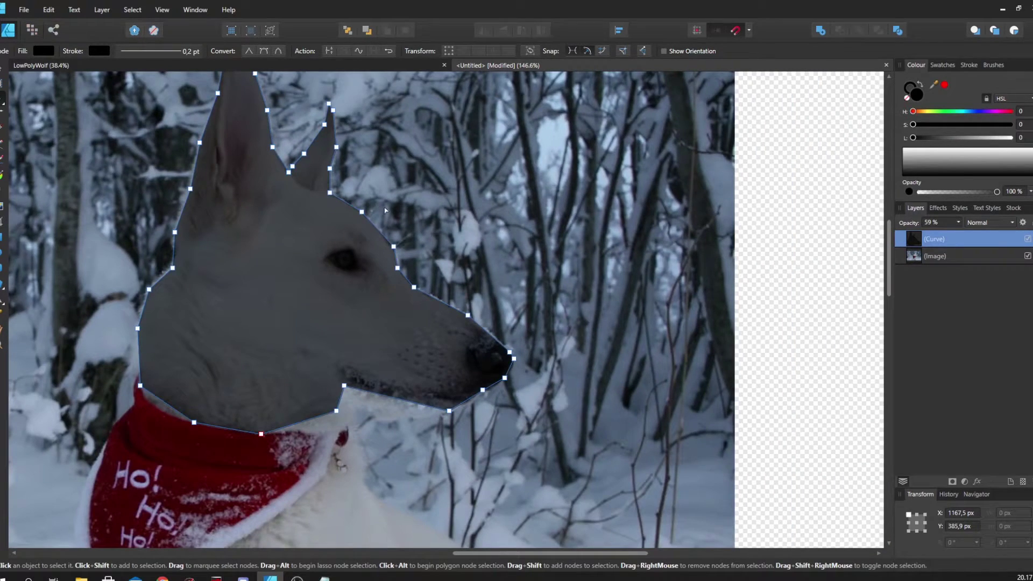
# Return the head shape to 100% opacity, hide the photo and deselect the shape
pyautogui.click(958, 223)
pyautogui.moveTo(965, 237); pyautogui.dragTo(992, 235)
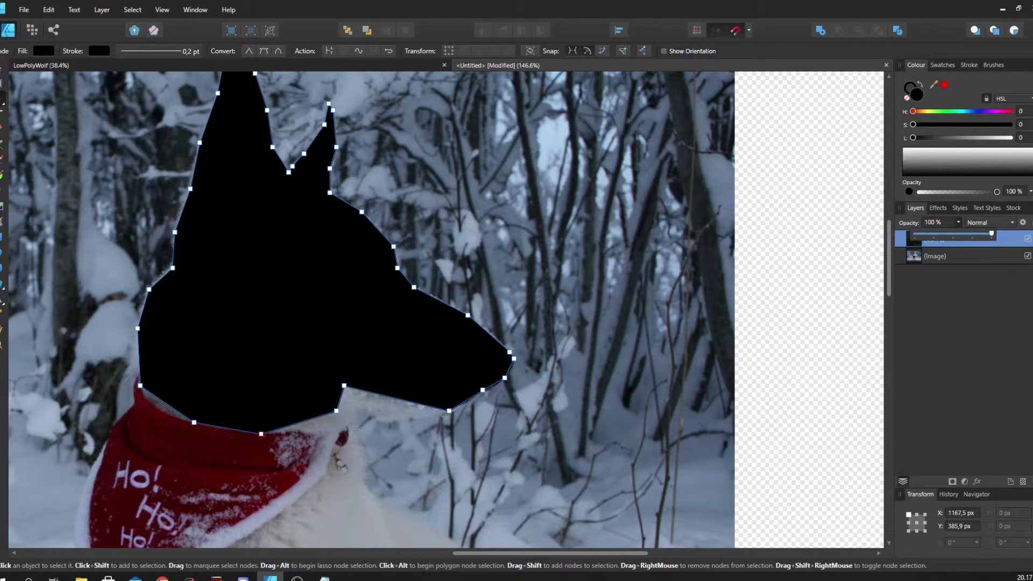
pyautogui.click(1028, 256)
pyautogui.click(830, 266)
# Re-enable the Image layer so the snow photo shows behind the black head, then zoom in
pyautogui.scroll(-4, 695, 283)
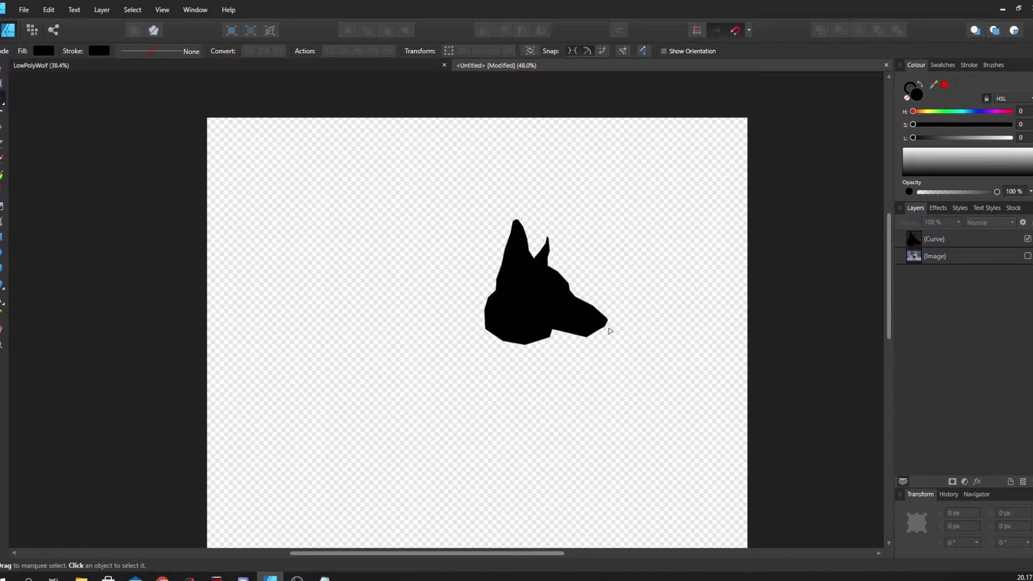
pyautogui.scroll(3, 610, 323)
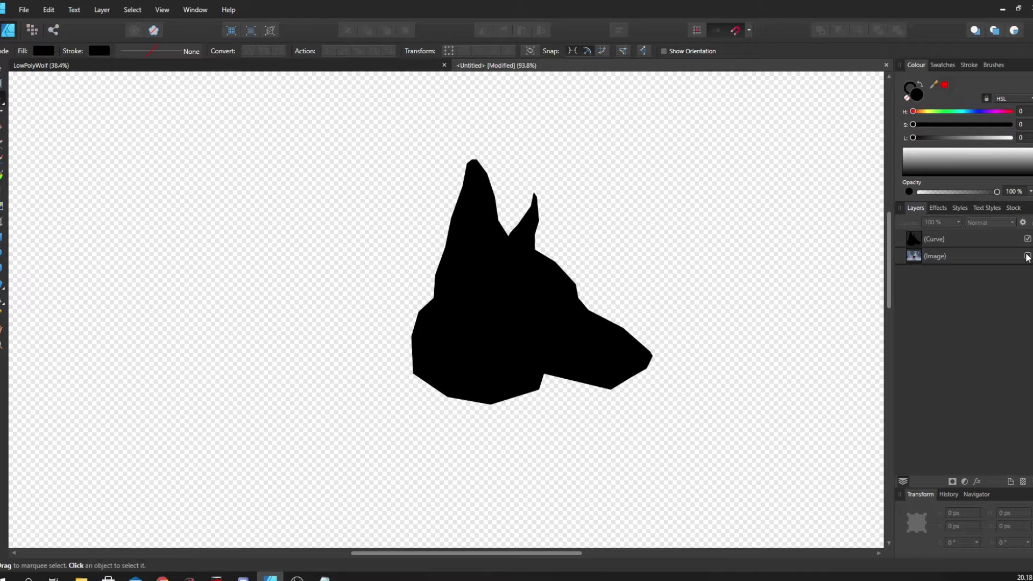
pyautogui.hscroll(2, 584, 314)
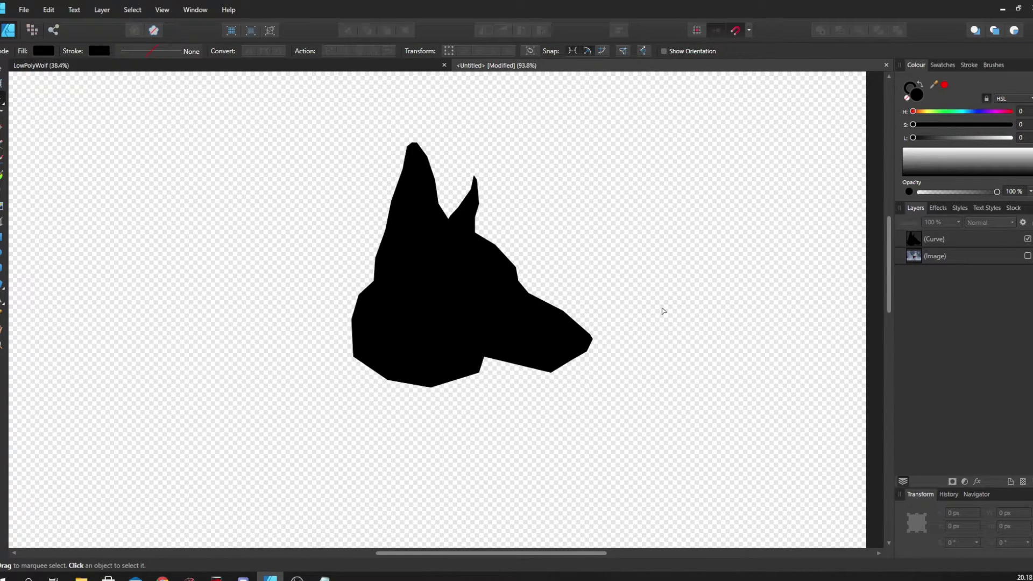
pyautogui.scroll(2, 665, 311)
pyautogui.hscroll(-2, 667, 290)
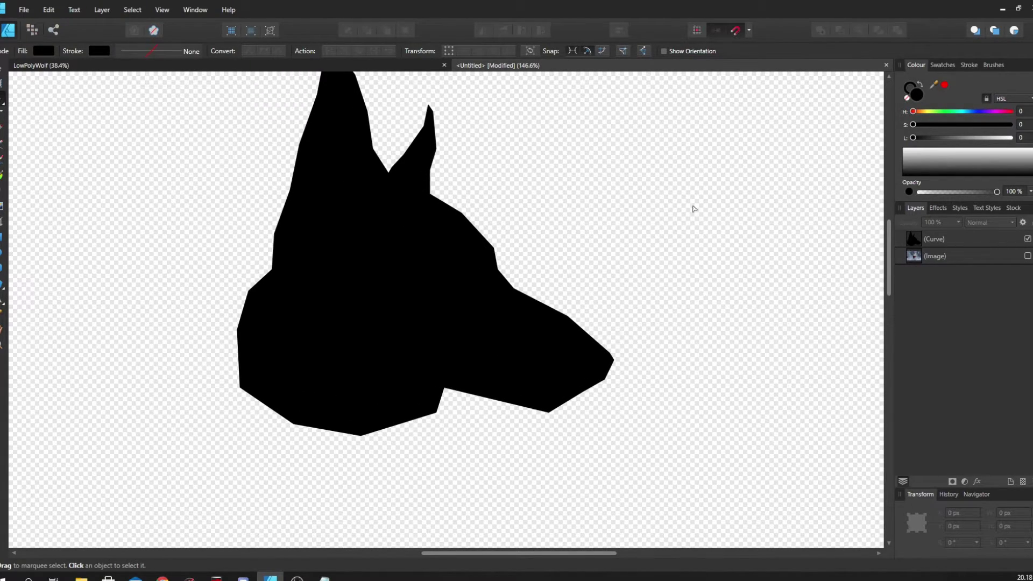
pyautogui.click(1028, 256)
pyautogui.scroll(3, 586, 338)
# Drop the head shape to 44% opacity, align its nose node to the photo, then restore 100%
pyautogui.click(996, 239)
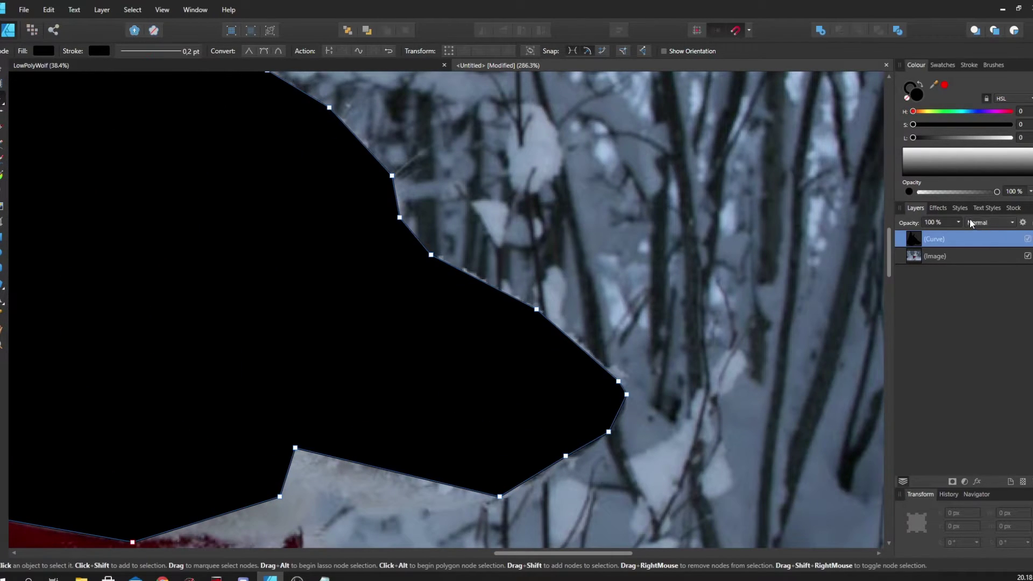
pyautogui.click(959, 222)
pyautogui.moveTo(936, 237); pyautogui.dragTo(918, 239)
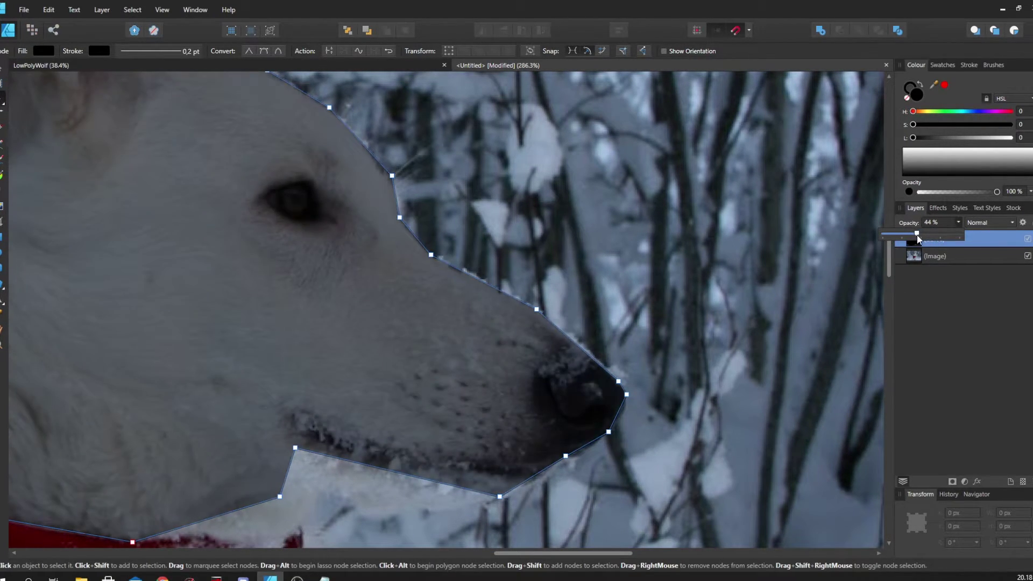
pyautogui.click(616, 370)
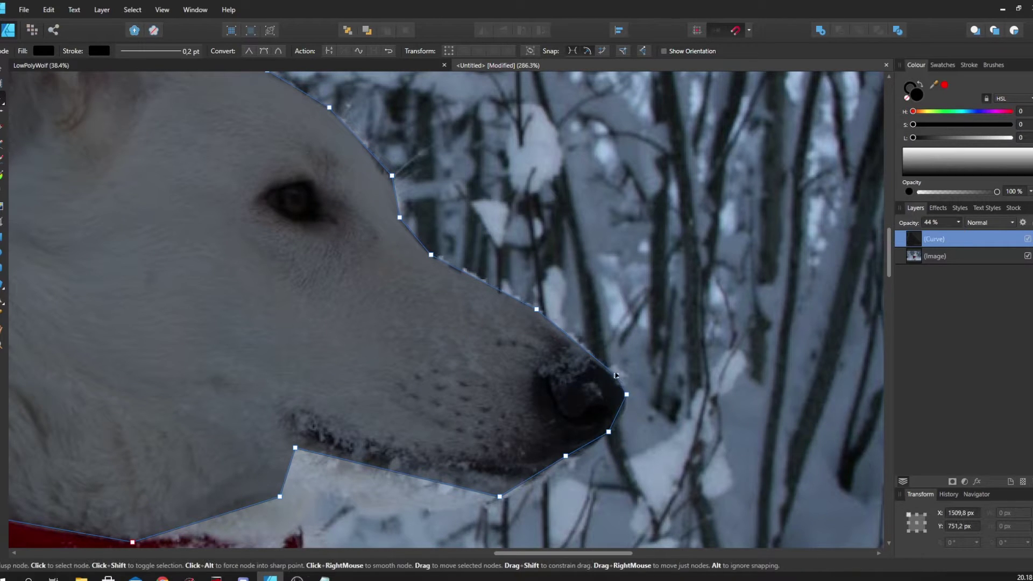
pyautogui.moveTo(615, 371); pyautogui.dragTo(608, 368)
pyautogui.scroll(-3, 615, 299)
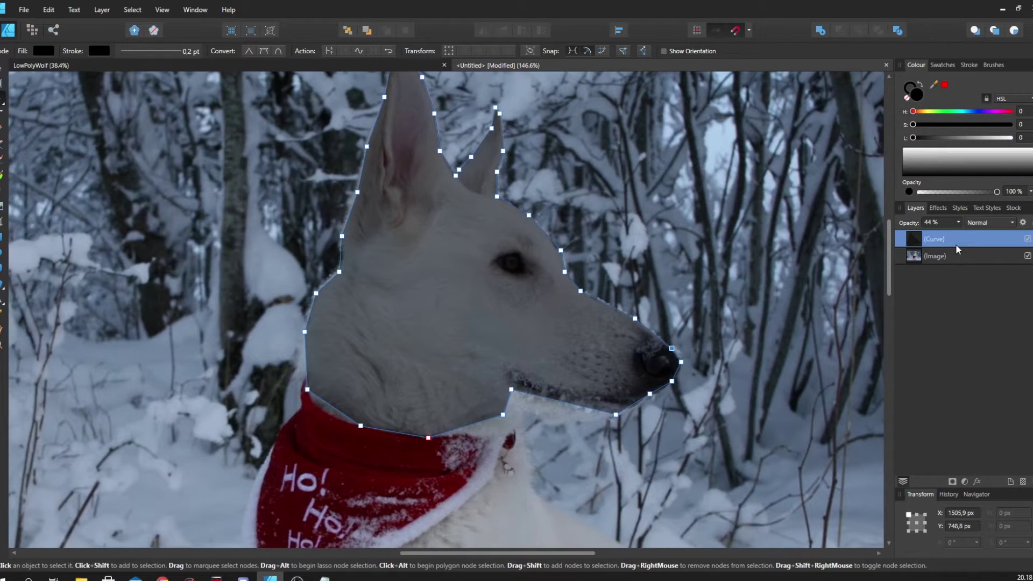
pyautogui.click(959, 225)
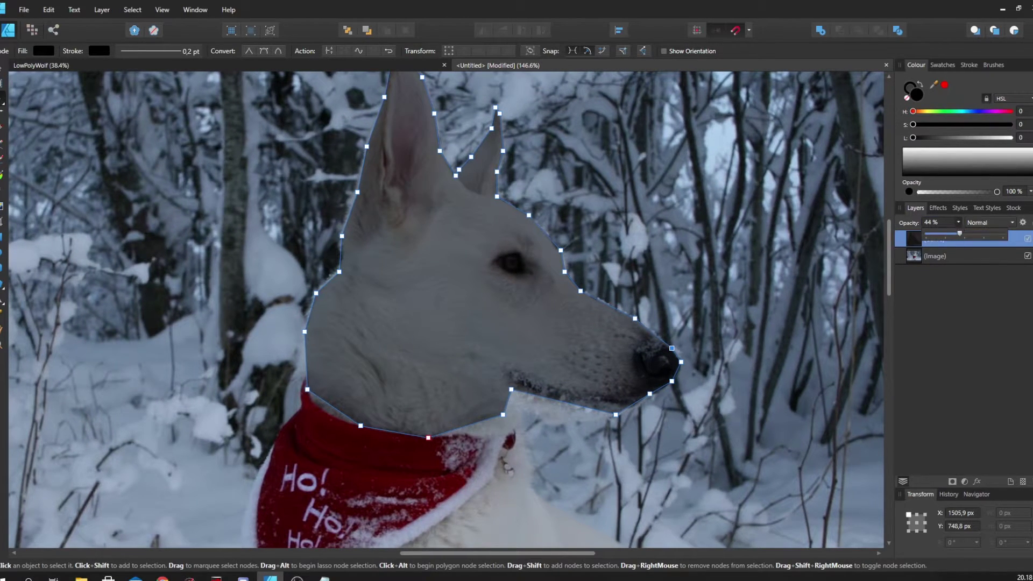
pyautogui.moveTo(959, 233); pyautogui.dragTo(1003, 234)
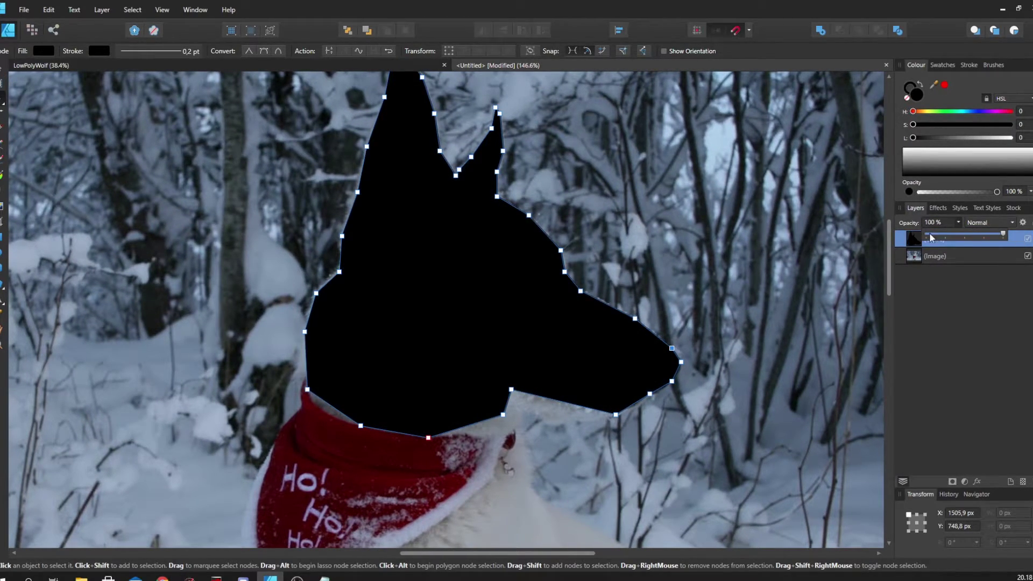
# Remove the head shape's fill and give it a 1.5 pt stroke aligned outside
pyautogui.click(43, 51)
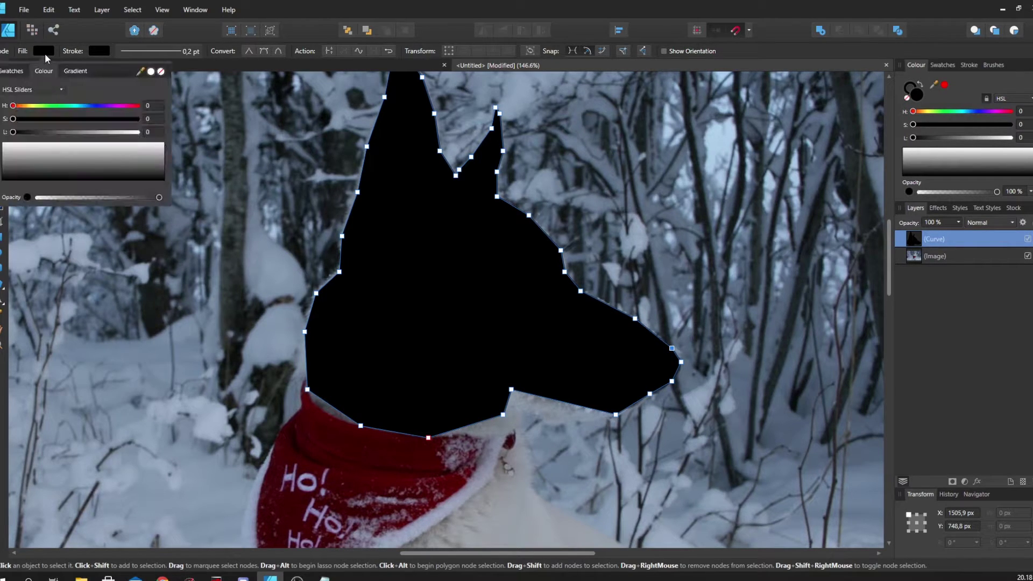
pyautogui.click(162, 72)
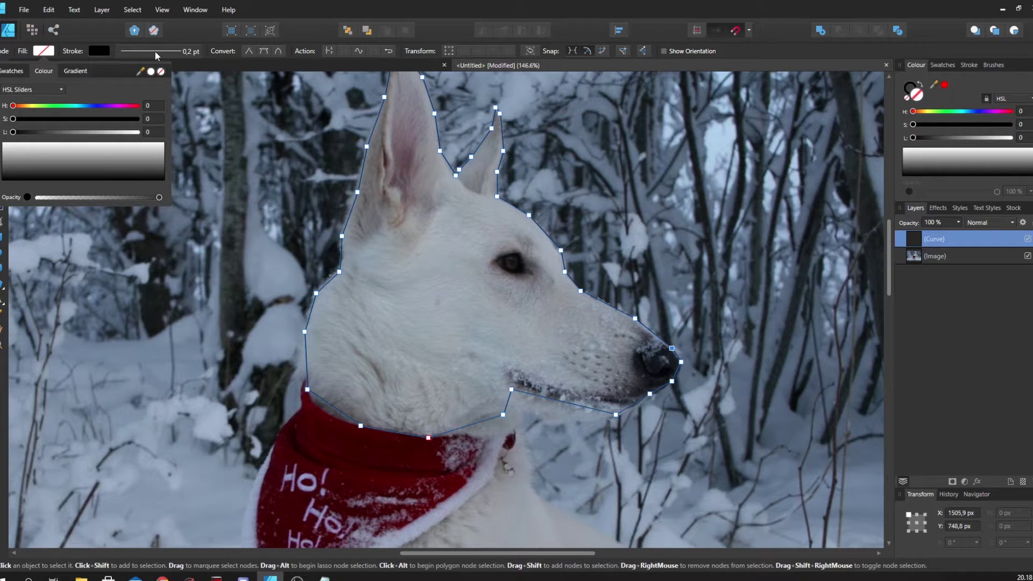
pyautogui.click(154, 52)
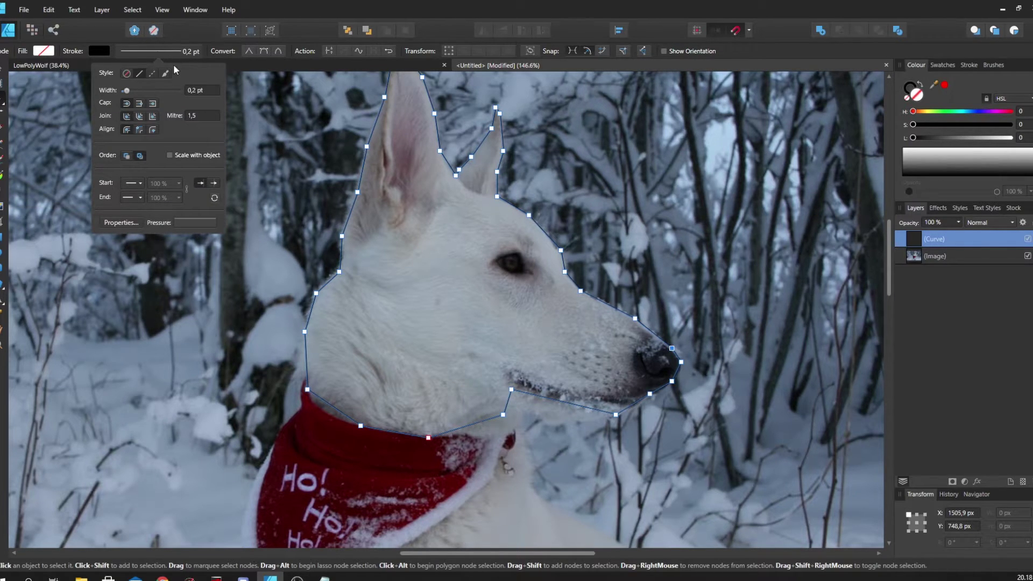
pyautogui.click(153, 130)
pyautogui.moveTo(128, 92); pyautogui.dragTo(134, 92)
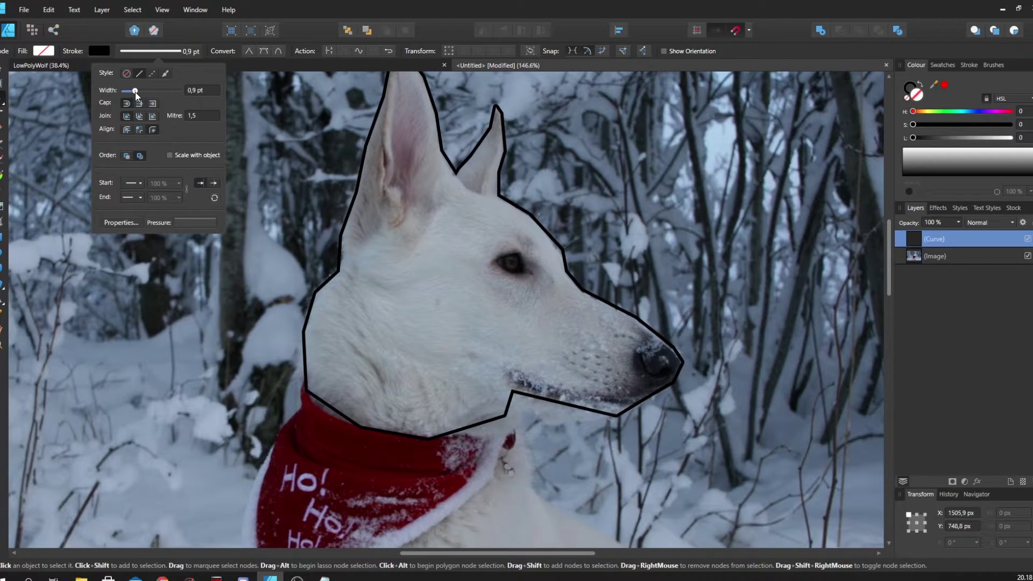
pyautogui.moveTo(421, 167); pyautogui.dragTo(384, 179)
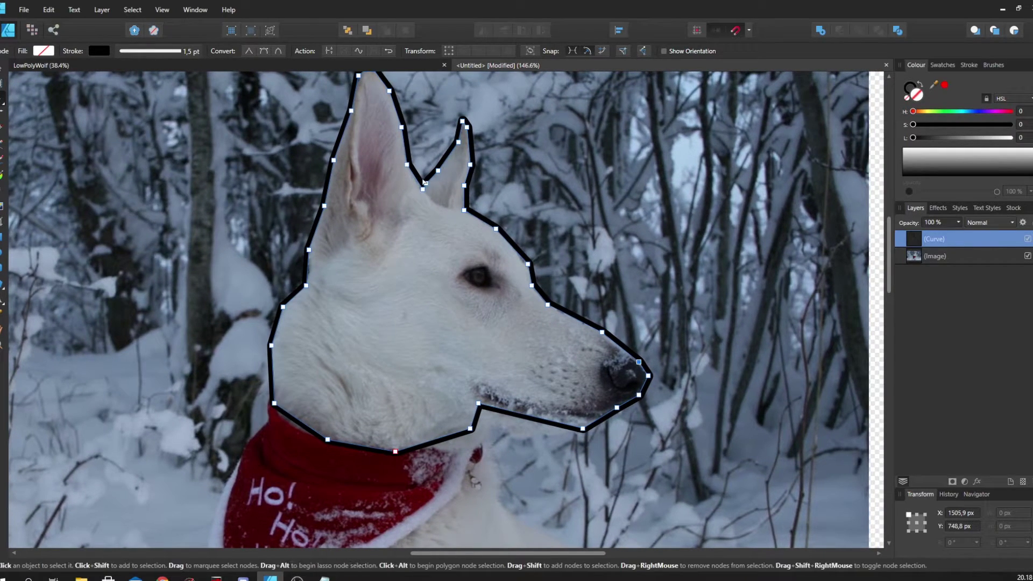
pyautogui.moveTo(709, 298); pyautogui.dragTo(661, 273)
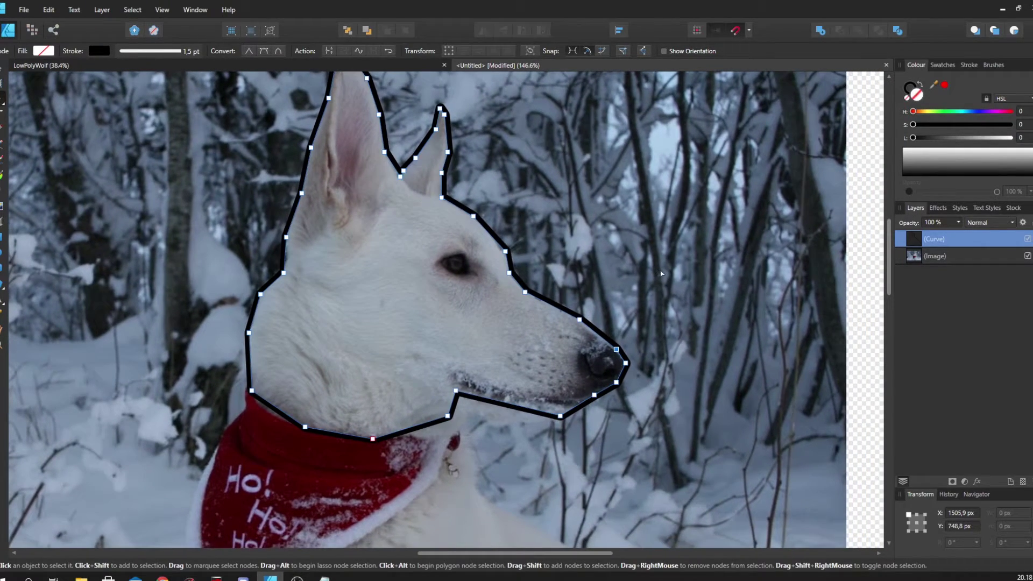
# Switch to the Pen tool and check the LowPolyWolf reference artwork before returning to the dog photo
pyautogui.press('p')
pyautogui.scroll(5, 638, 355)
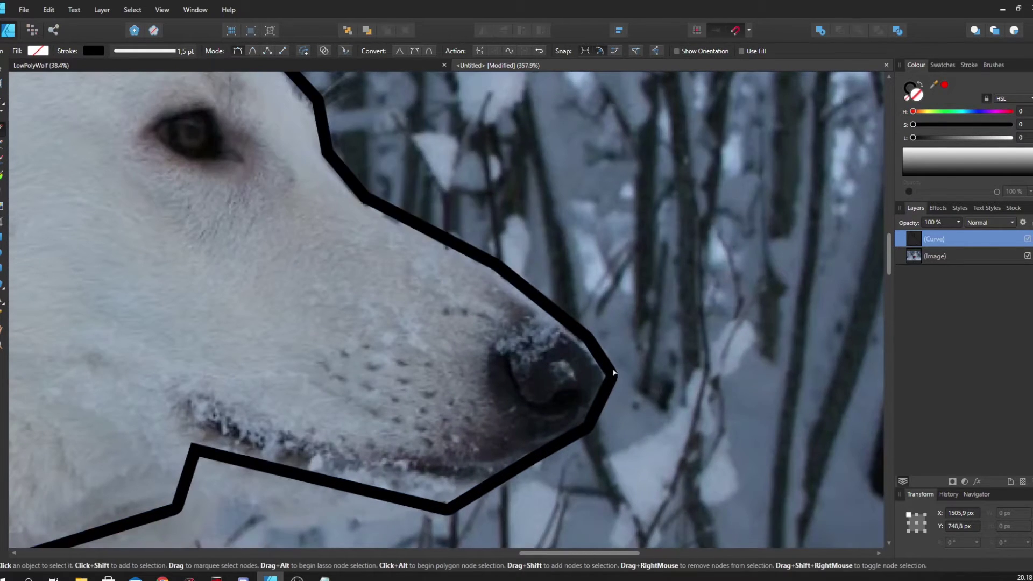
pyautogui.scroll(-3, 322, 354)
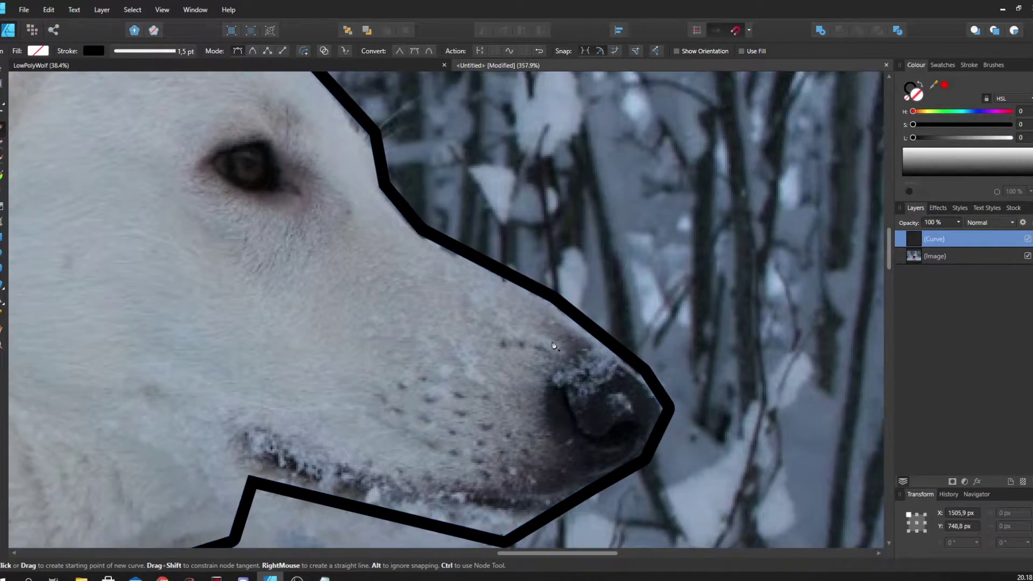
pyautogui.click(142, 66)
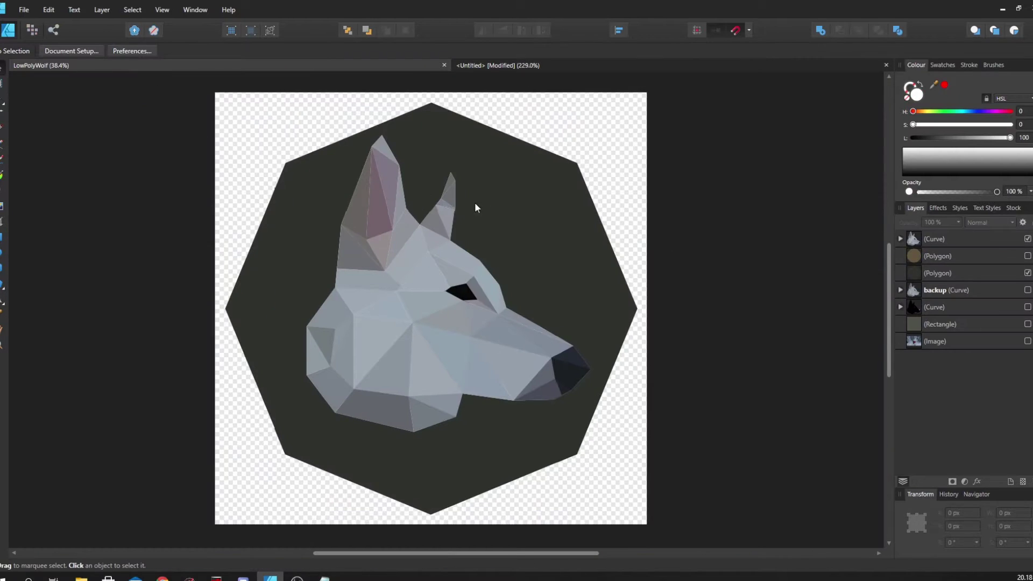
pyautogui.click(496, 66)
pyautogui.scroll(2, 546, 436)
# Outline the nose and nearby snow with a closed seven-corner straight-edged facet
pyautogui.click(544, 432)
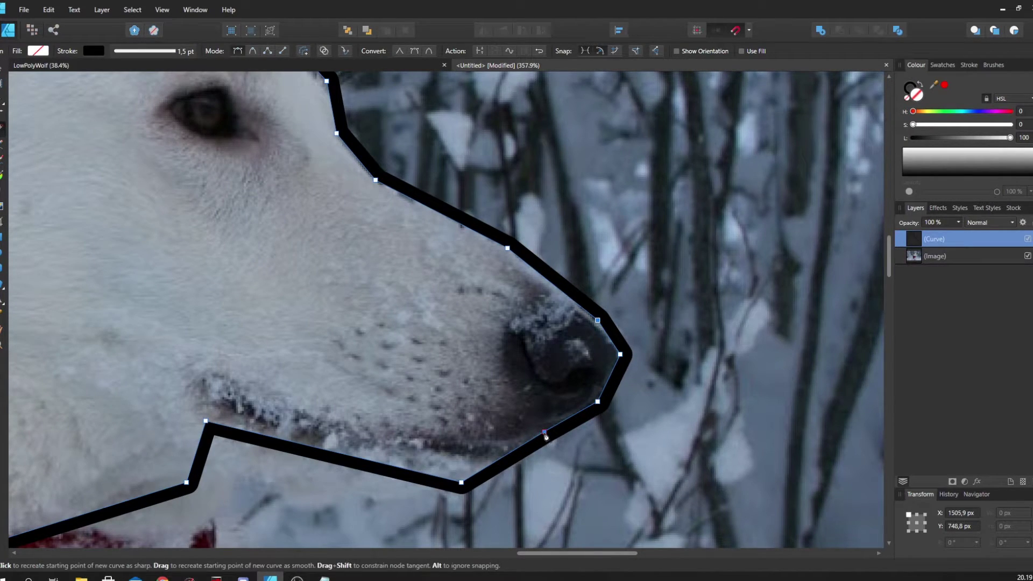
pyautogui.click(511, 375)
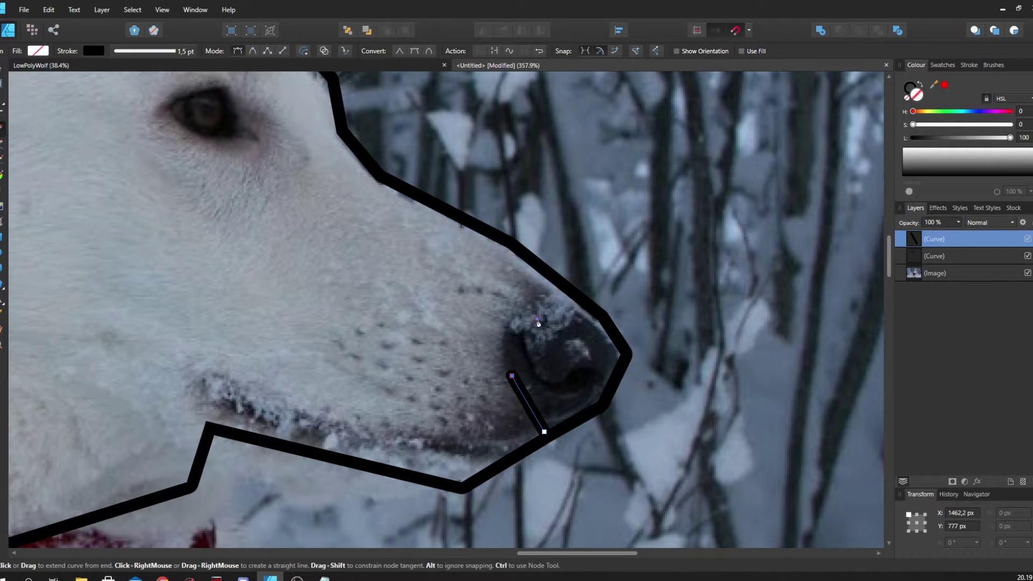
pyautogui.click(537, 319)
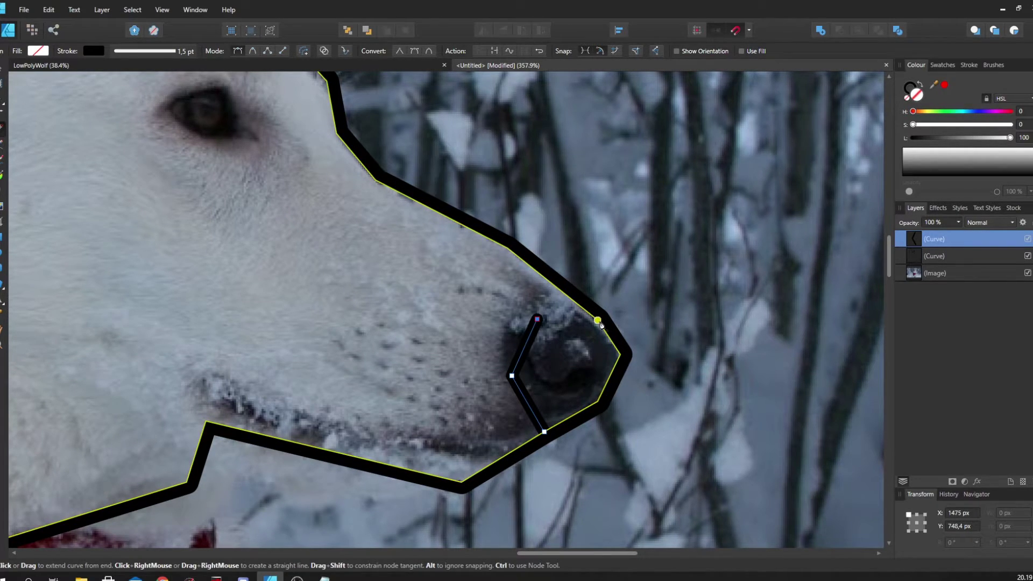
pyautogui.click(597, 321)
pyautogui.click(754, 343)
pyautogui.click(714, 445)
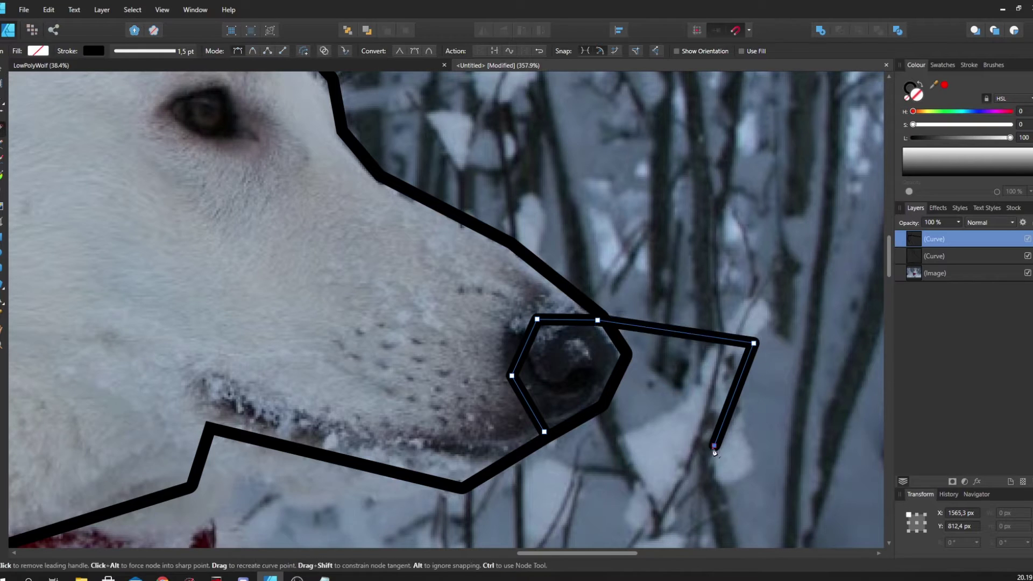
pyautogui.click(597, 490)
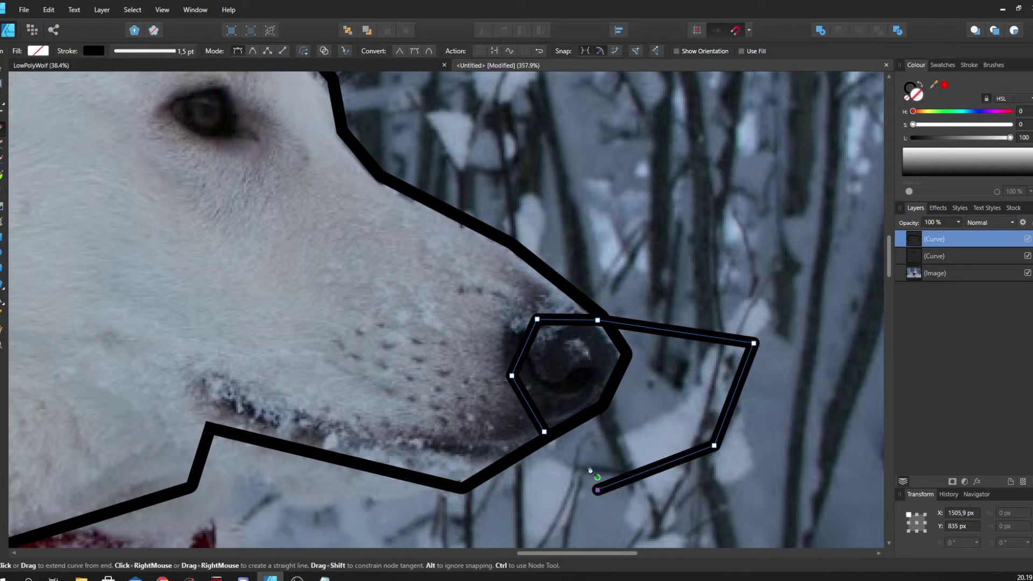
pyautogui.click(544, 432)
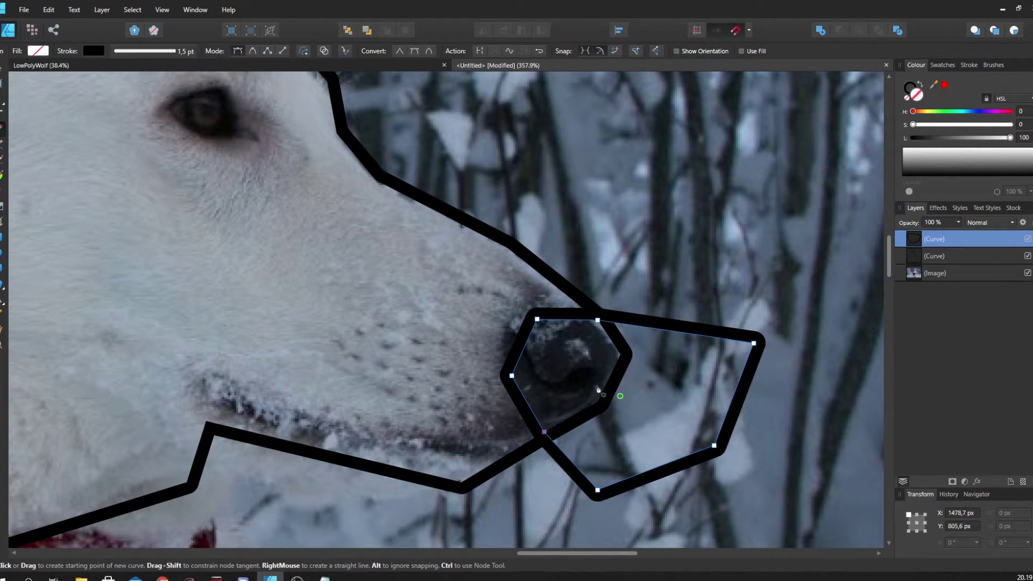
pyautogui.scroll(1, 531, 316)
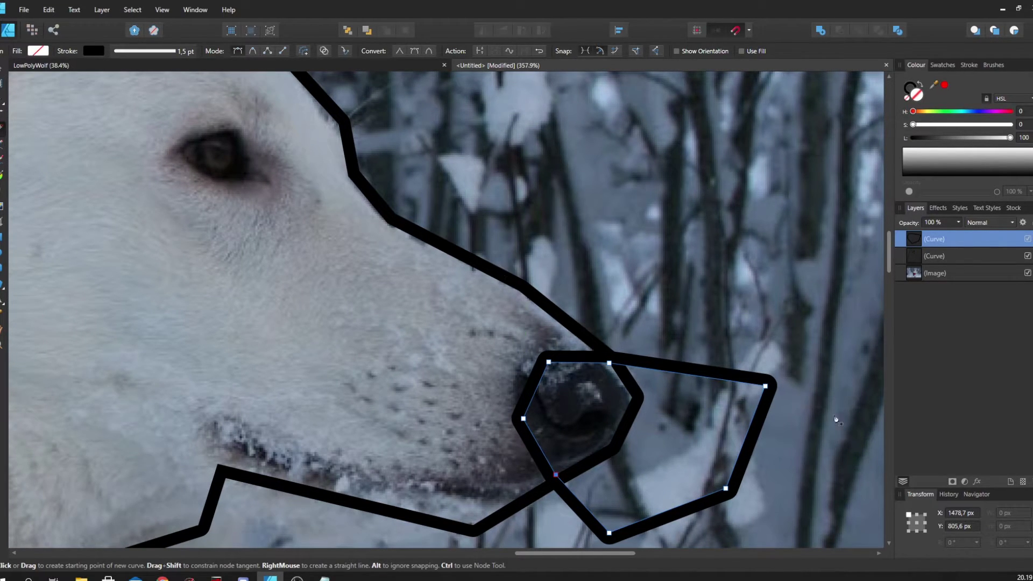
# Select the new nose facet, remove its stroke colour and set its stroke width to 0 pt
pyautogui.press('v')
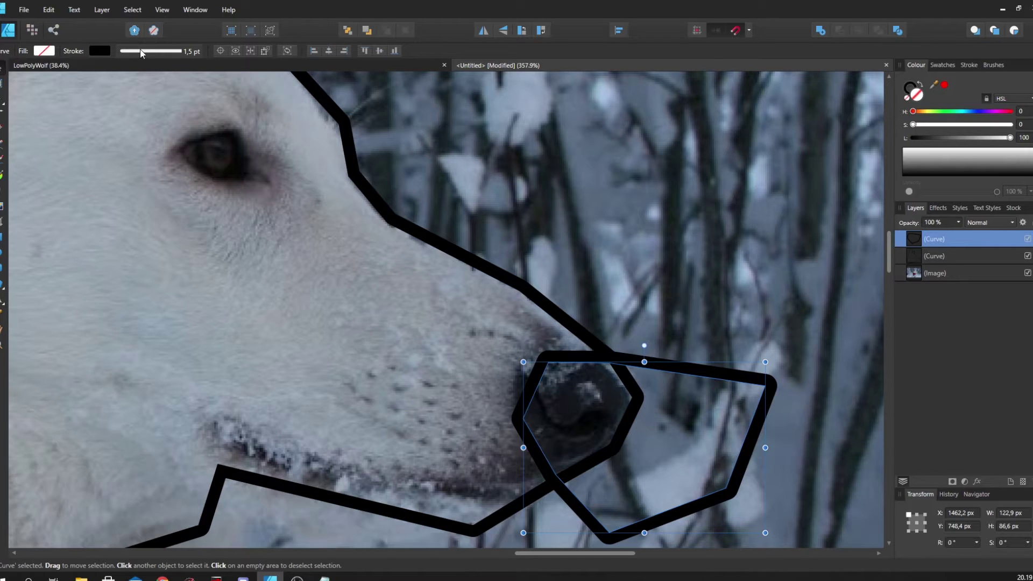
pyautogui.click(101, 52)
pyautogui.click(178, 71)
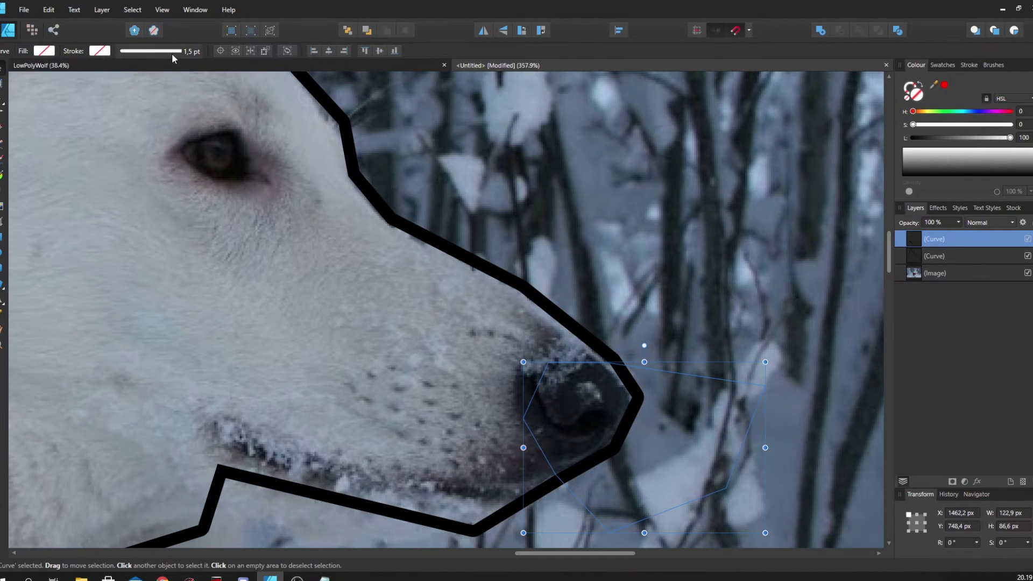
pyautogui.click(172, 53)
pyautogui.moveTo(139, 90); pyautogui.dragTo(122, 90)
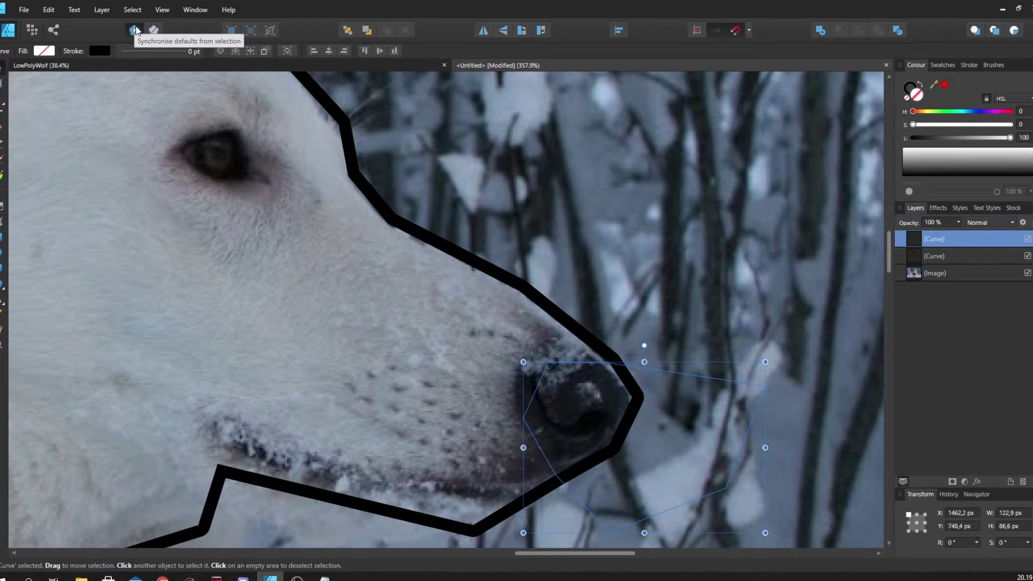
pyautogui.hscroll(3, 157, 180)
pyautogui.scroll(-5, 167, 161)
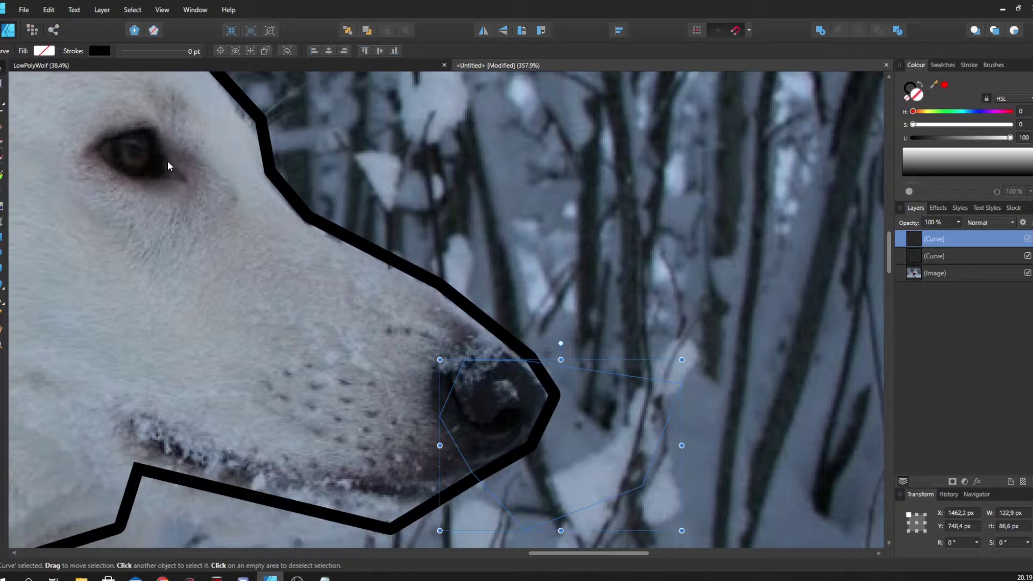
pyautogui.hscroll(-3, 215, 178)
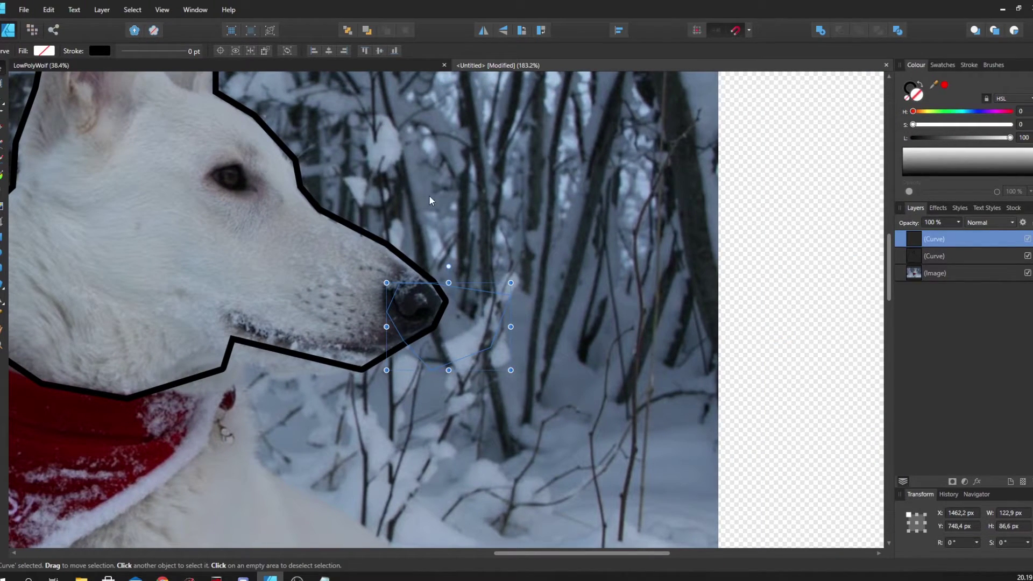
pyautogui.scroll(2, 284, 206)
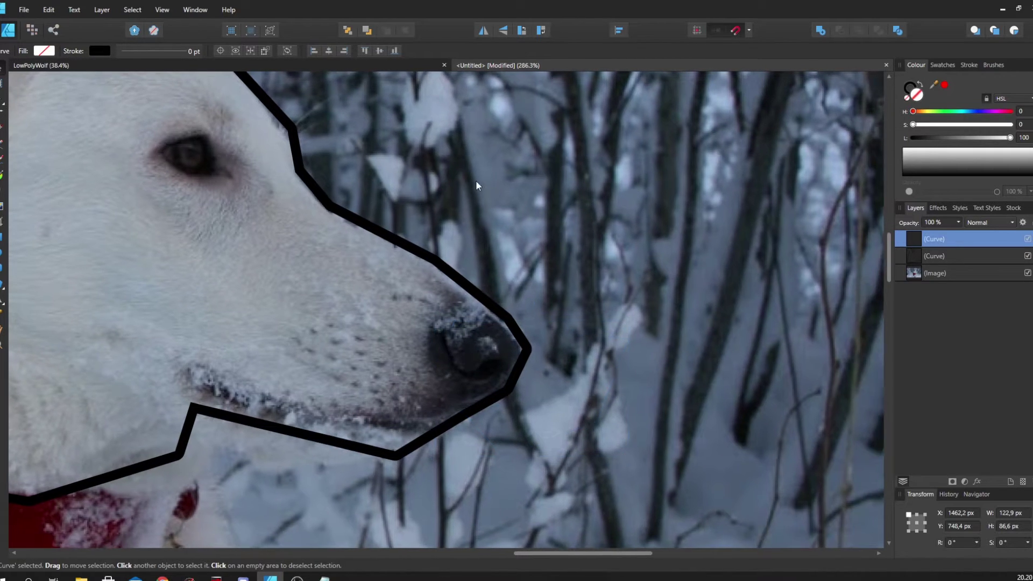
pyautogui.scroll(2, 529, 296)
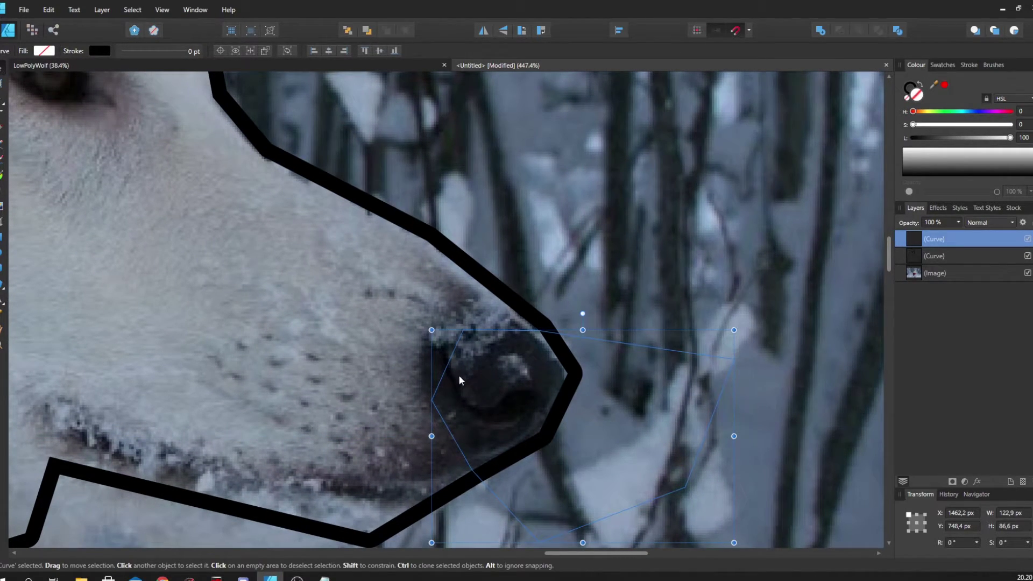
pyautogui.press('i')
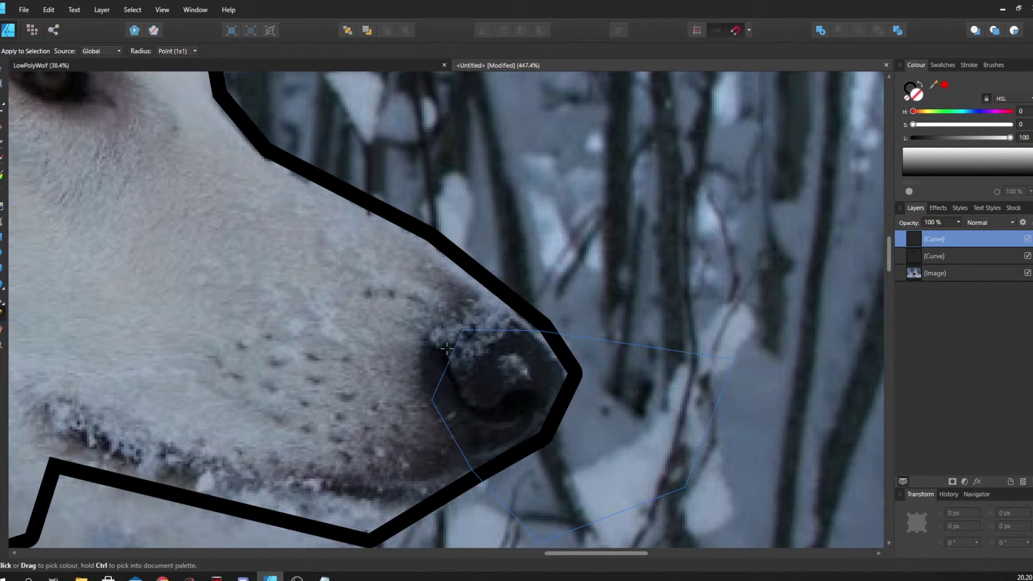
# Sample the dog's dark navy nose colour into the facet, then drag its layer toward the head outline
pyautogui.click(487, 382)
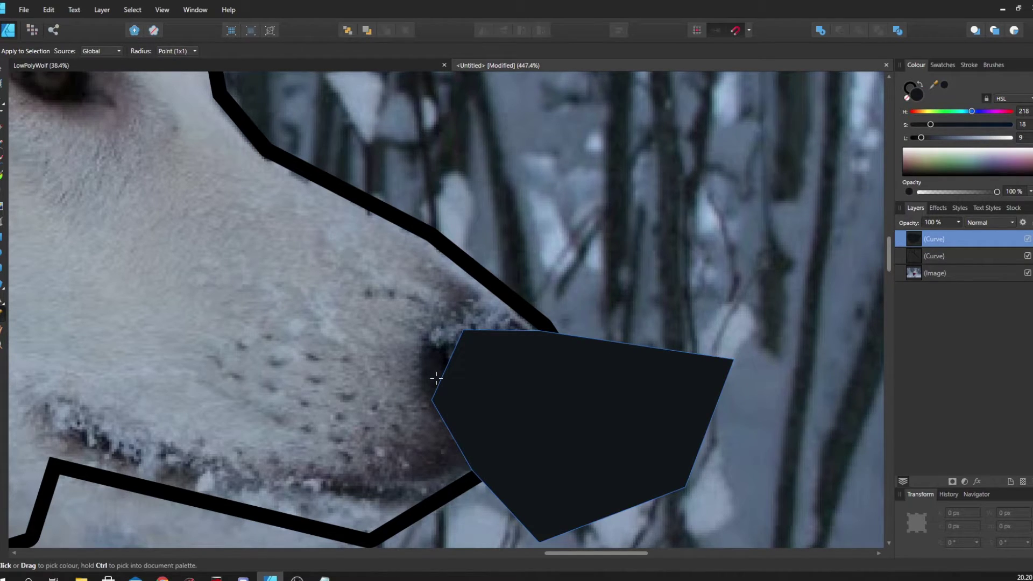
pyautogui.press('v')
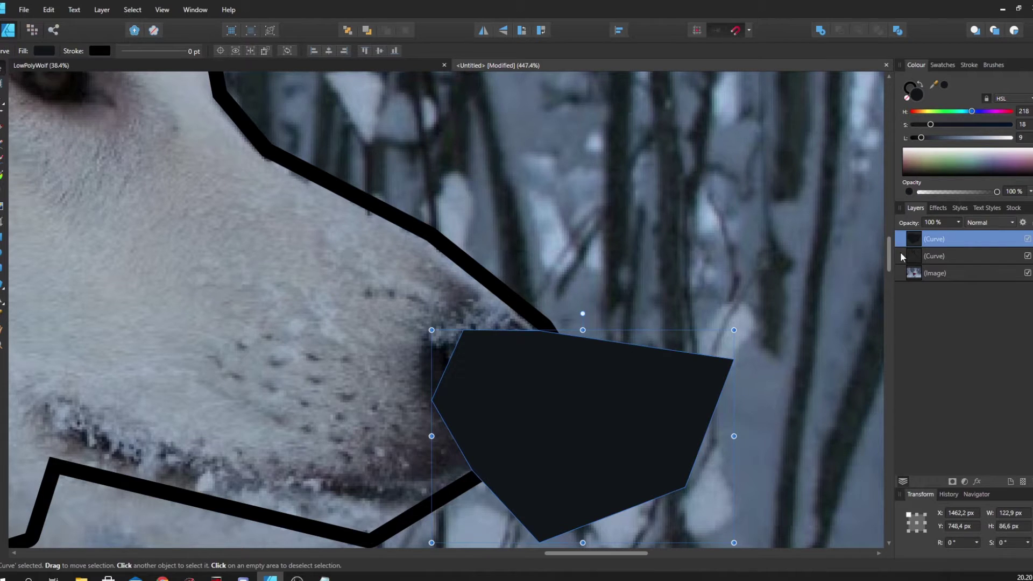
pyautogui.moveTo(948, 241); pyautogui.dragTo(920, 246)
pyautogui.click(900, 238)
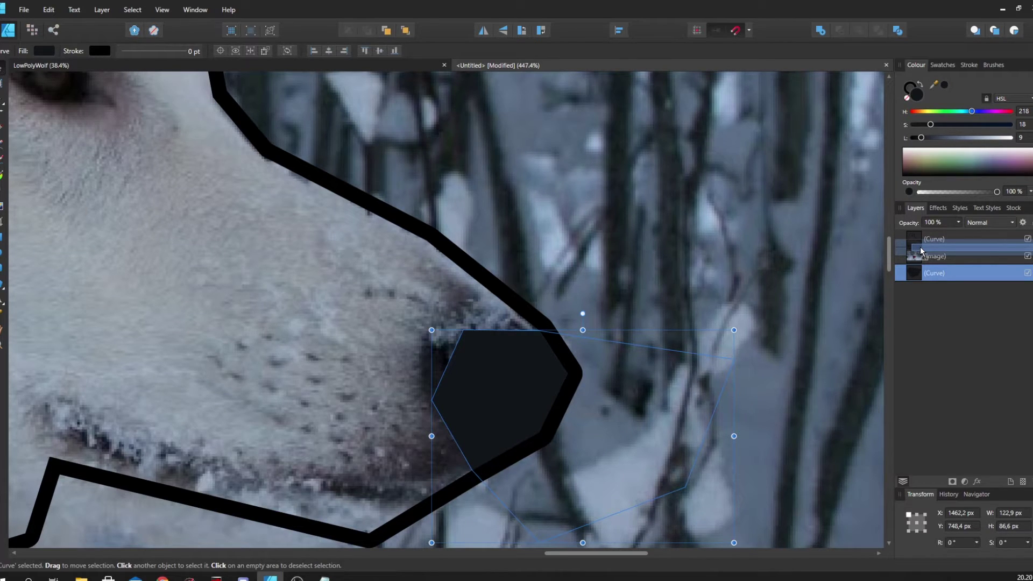
# Drop the nose Curve layer into the head outline Curve, expand it, and reselect the nested nose
pyautogui.moveTo(920, 247); pyautogui.dragTo(920, 245)
pyautogui.scroll(-1, 670, 276)
pyautogui.hscroll(-1, 670, 276)
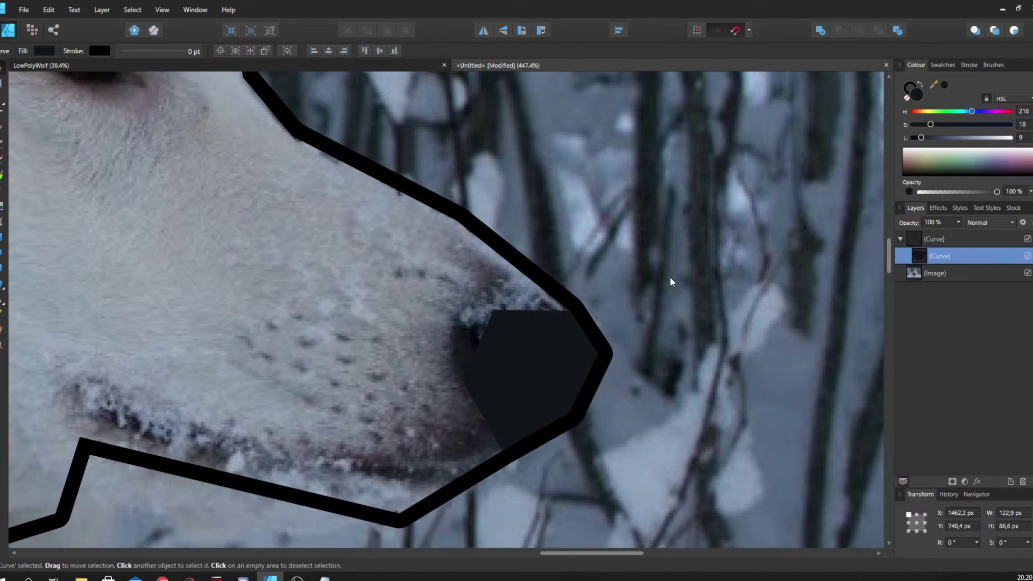
pyautogui.scroll(-3, 668, 277)
pyautogui.scroll(1, 650, 290)
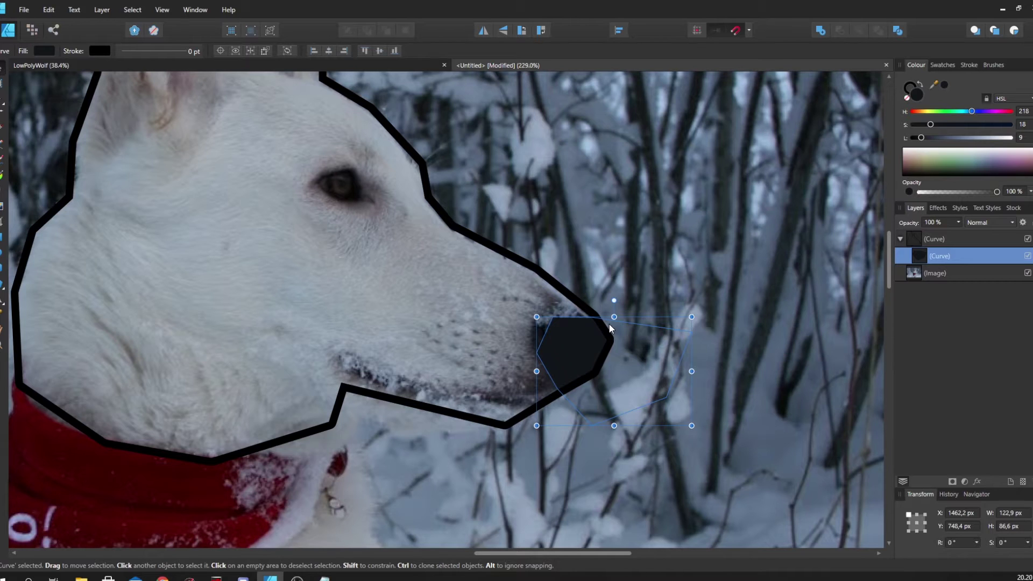
pyautogui.scroll(3, 591, 325)
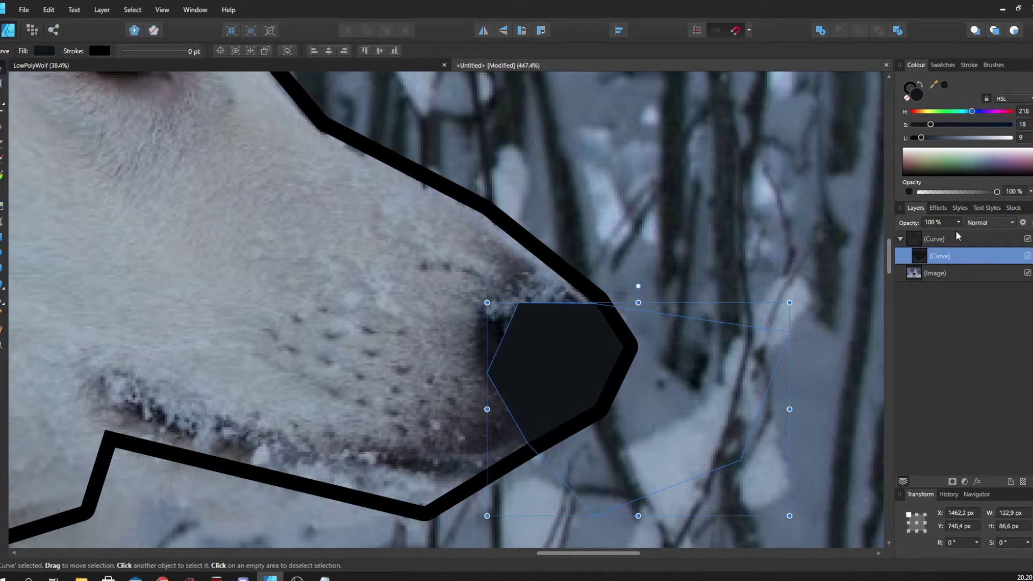
pyautogui.click(972, 236)
pyautogui.hscroll(-5, 439, 238)
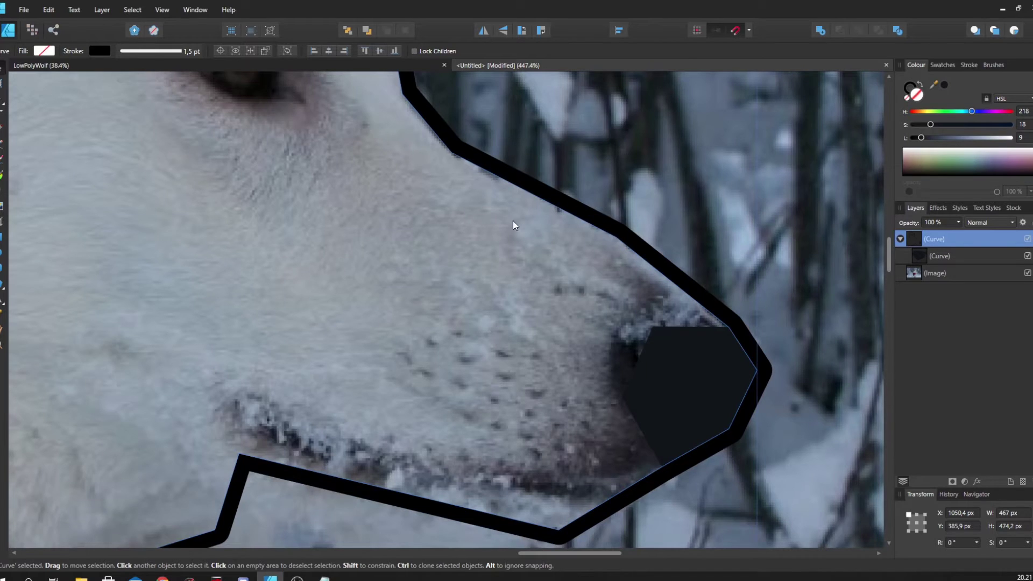
pyautogui.scroll(-5, 462, 204)
pyautogui.click(963, 255)
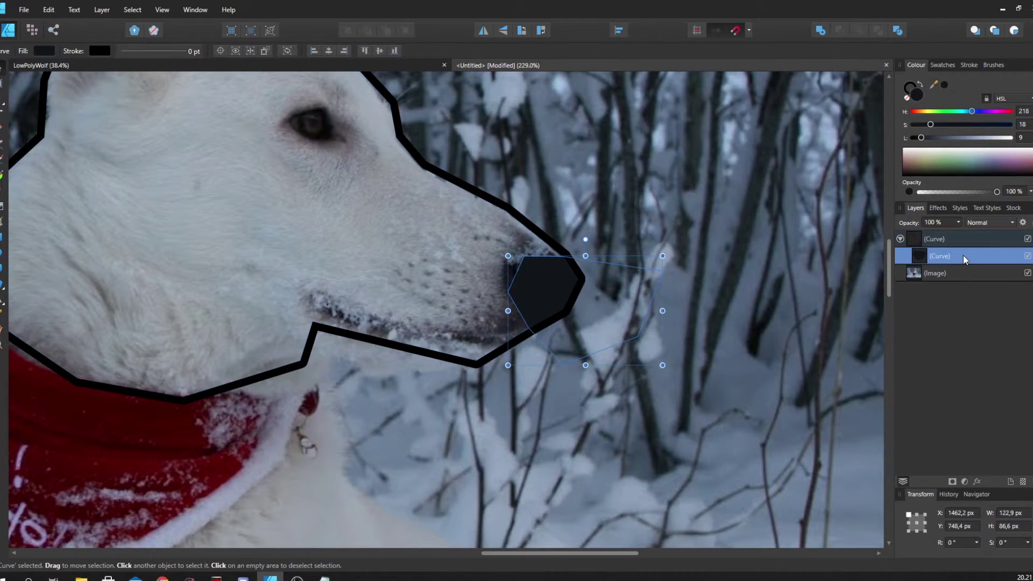
pyautogui.scroll(2, 515, 244)
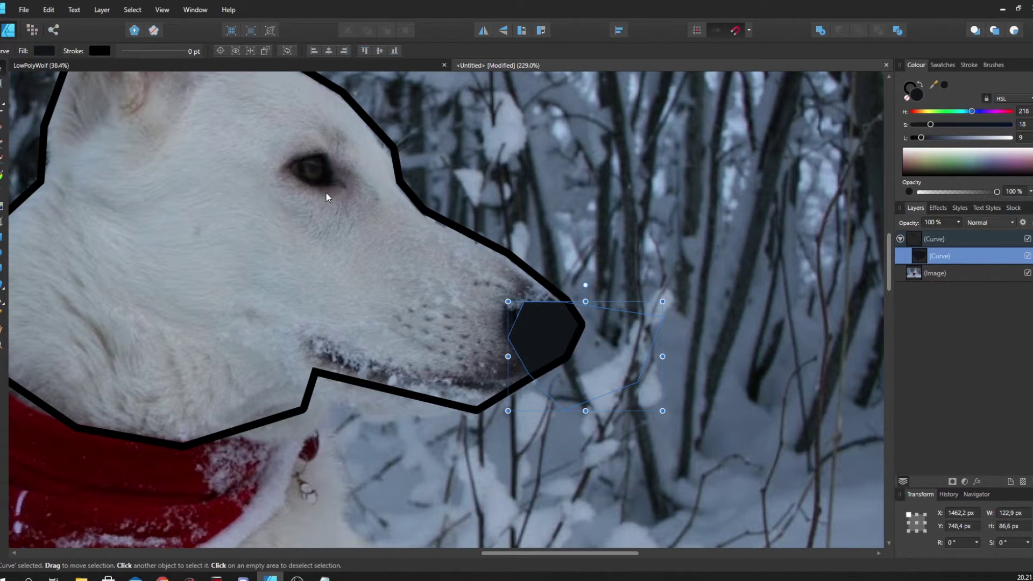
pyautogui.moveTo(326, 197); pyautogui.dragTo(390, 239)
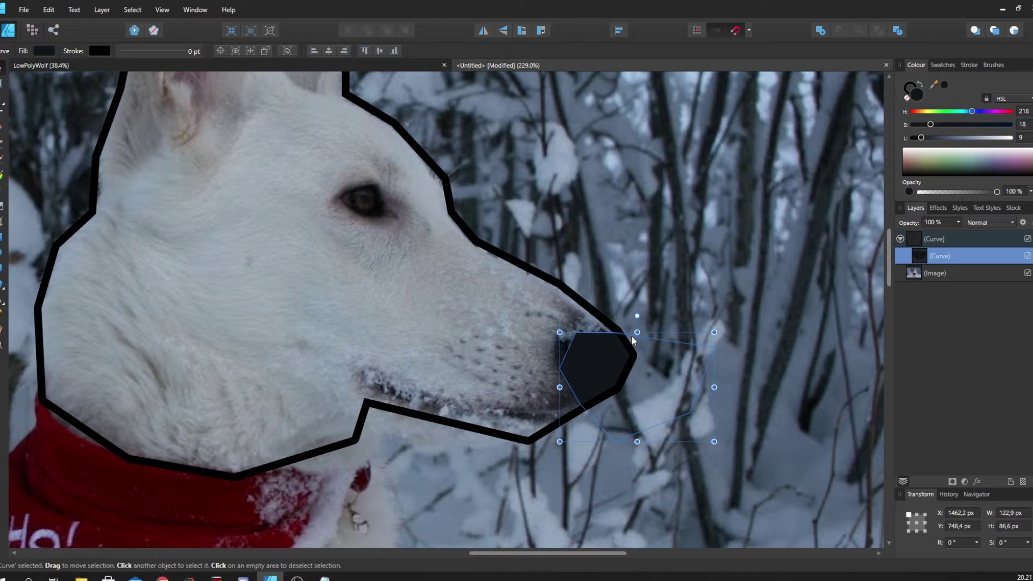
pyautogui.scroll(3, 663, 377)
# With the Node tool, add a node at the outline's nose tip and move it upward
pyautogui.press('a')
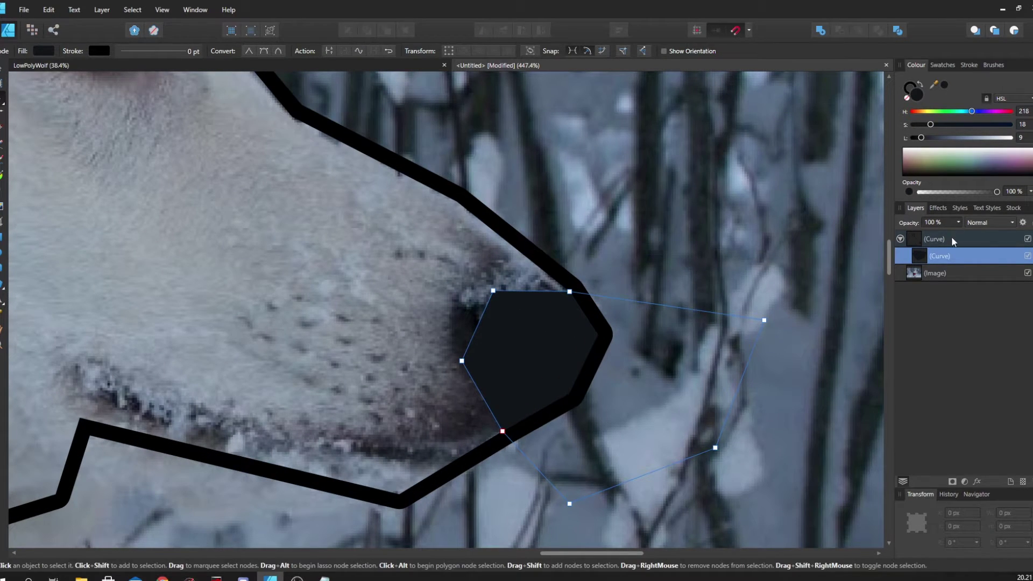
pyautogui.click(608, 350)
pyautogui.scroll(2, 612, 358)
pyautogui.click(565, 375)
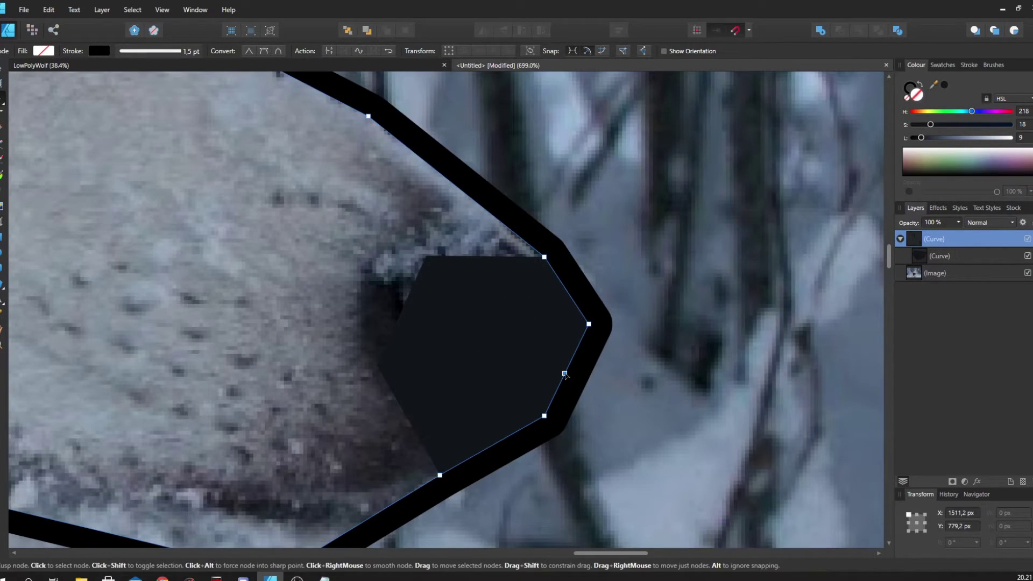
pyautogui.moveTo(565, 375); pyautogui.dragTo(618, 376)
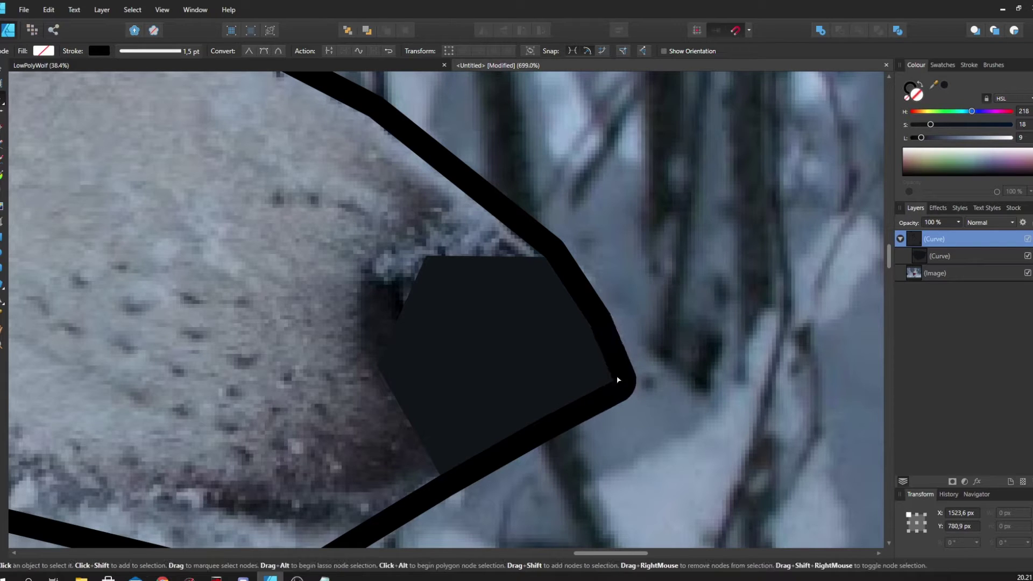
pyautogui.hotkey('ctrl', 'z')
pyautogui.hscroll(-1, 613, 371)
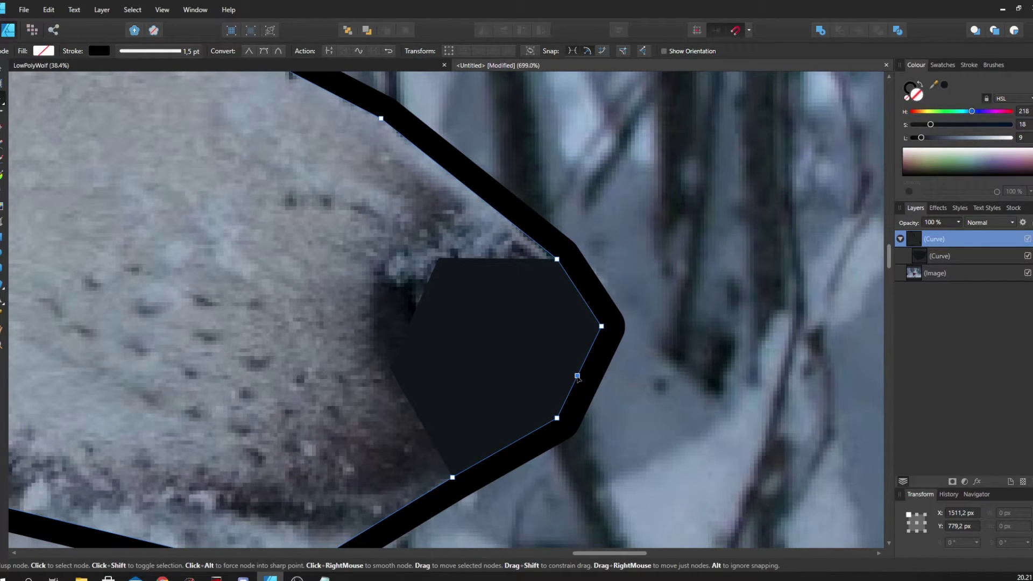
pyautogui.moveTo(577, 377); pyautogui.dragTo(573, 330)
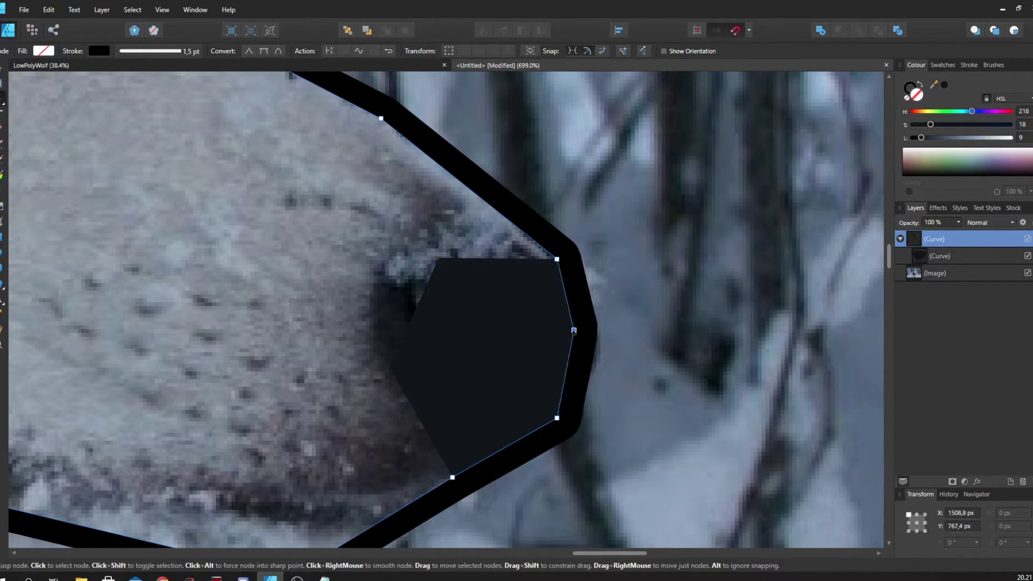
pyautogui.scroll(-2, 695, 339)
pyautogui.scroll(-2, 590, 277)
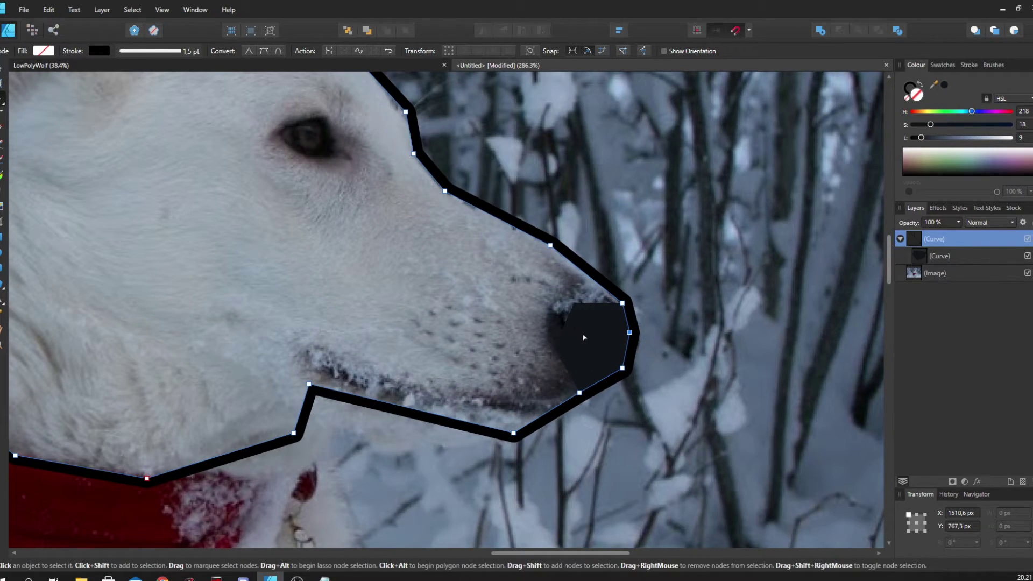
pyautogui.scroll(1, 584, 337)
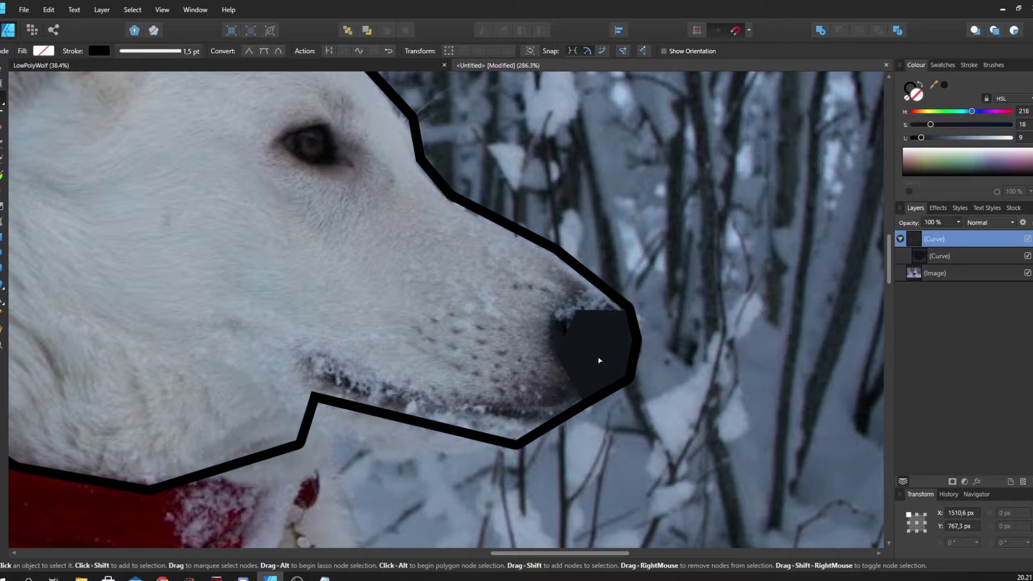
# Draw a triangle under the nose and give it the dark nose fill
pyautogui.click(952, 256)
pyautogui.press('p')
pyautogui.click(582, 399)
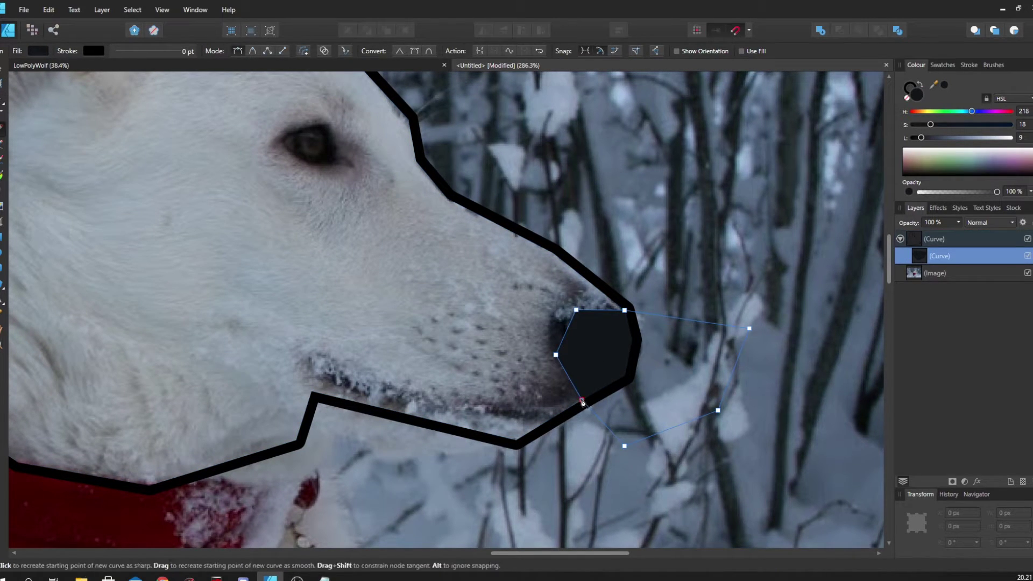
pyautogui.click(555, 355)
pyautogui.click(516, 440)
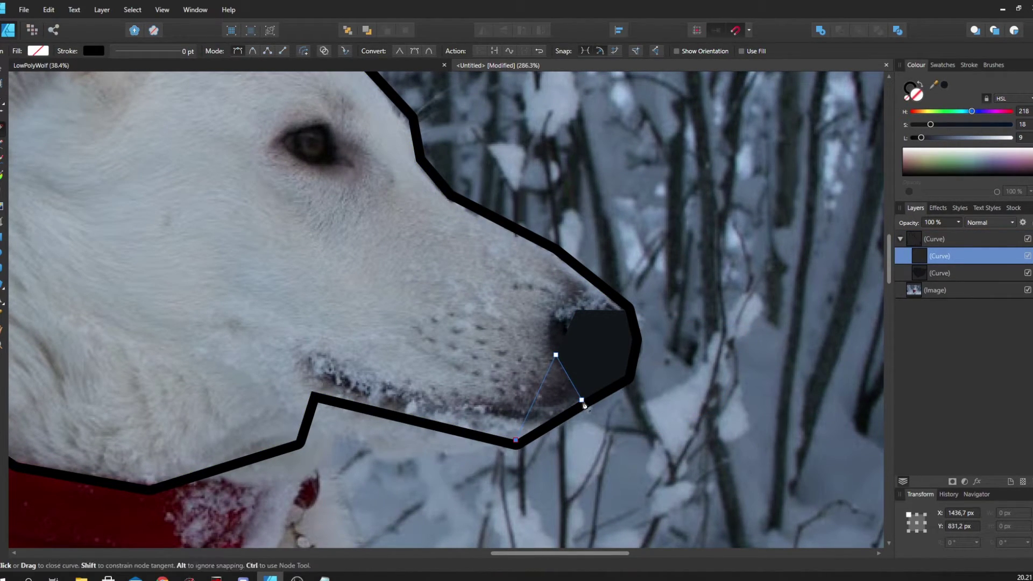
pyautogui.click(582, 400)
pyautogui.hotkey('ctrl', 'shift', 'v')
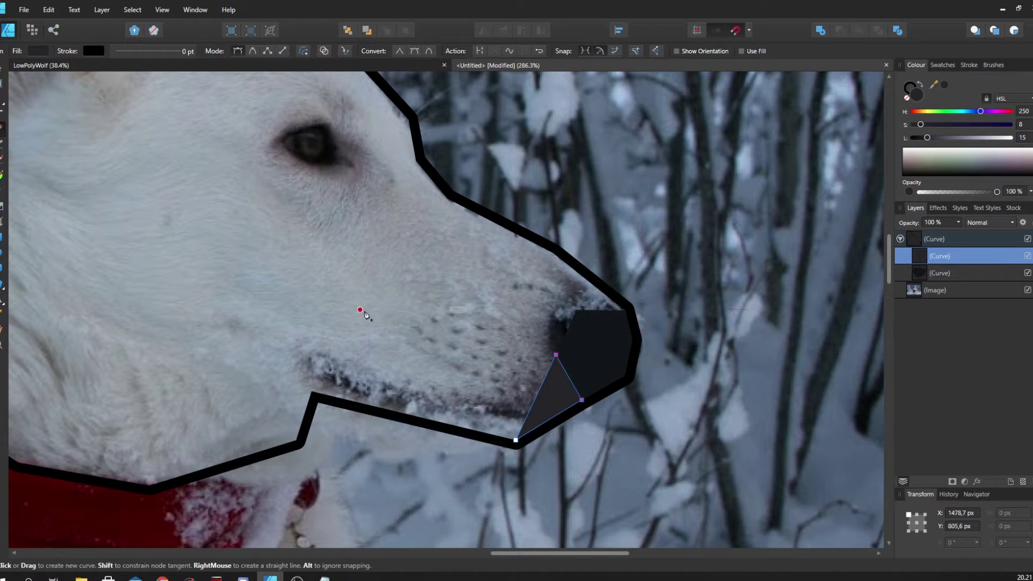
# Draw a lower muzzle facet and fill it with the fur's sampled grey-blue
pyautogui.click(332, 295)
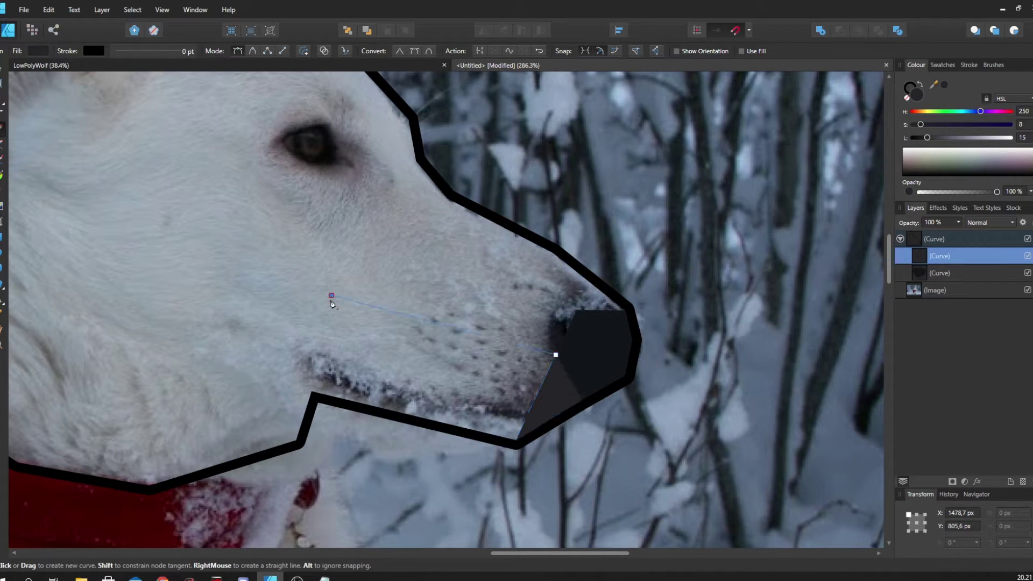
pyautogui.click(311, 391)
pyautogui.click(515, 441)
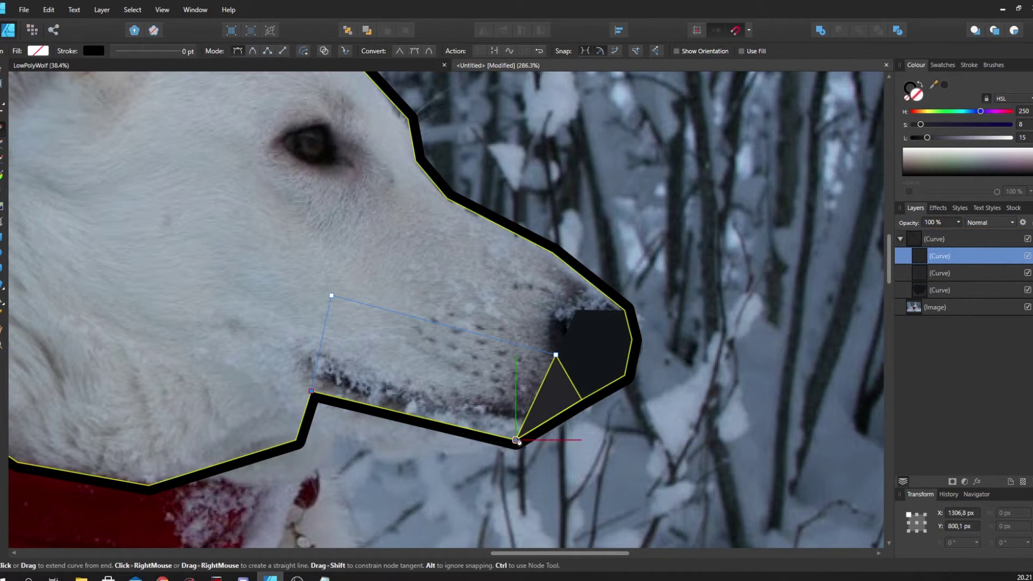
pyautogui.click(556, 355)
pyautogui.press('i')
pyautogui.click(457, 352)
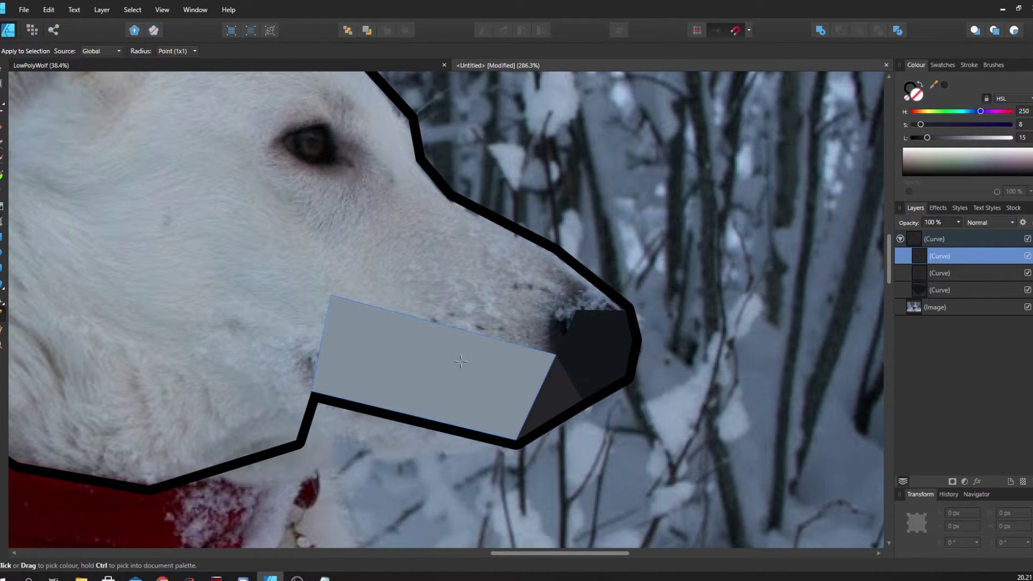
pyautogui.scroll(2, 505, 401)
# Draw a triangle above the nose and fill it with the snout's sampled dark blue-grey
pyautogui.press('p')
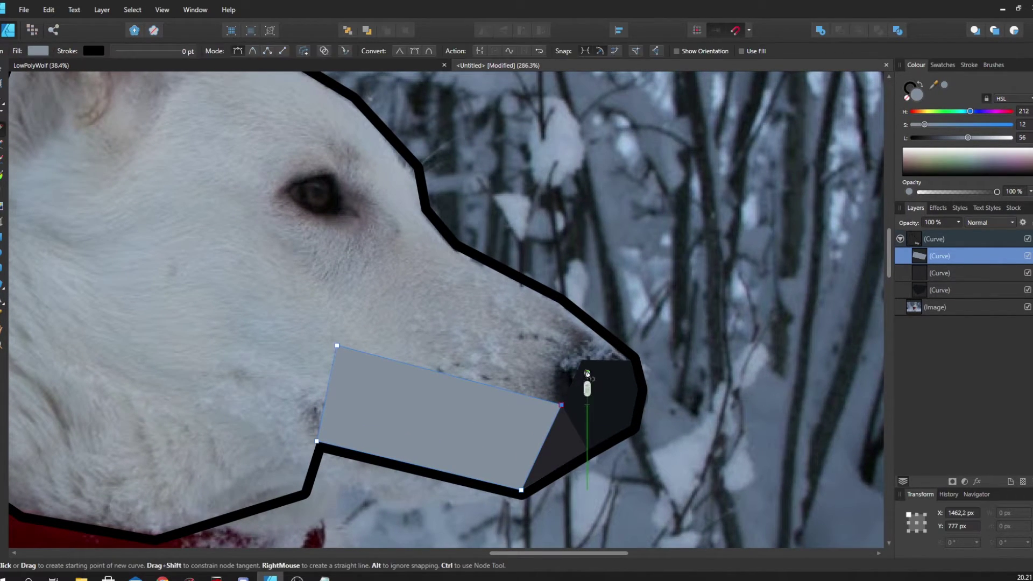
pyautogui.click(561, 306)
pyautogui.click(582, 360)
pyautogui.click(630, 360)
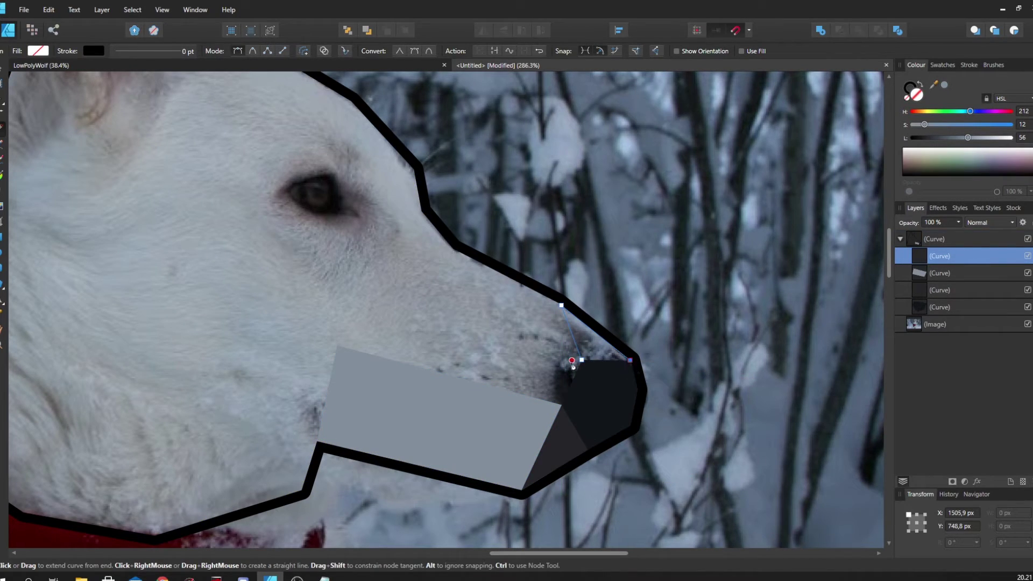
pyautogui.press('Escape')
pyautogui.press('i')
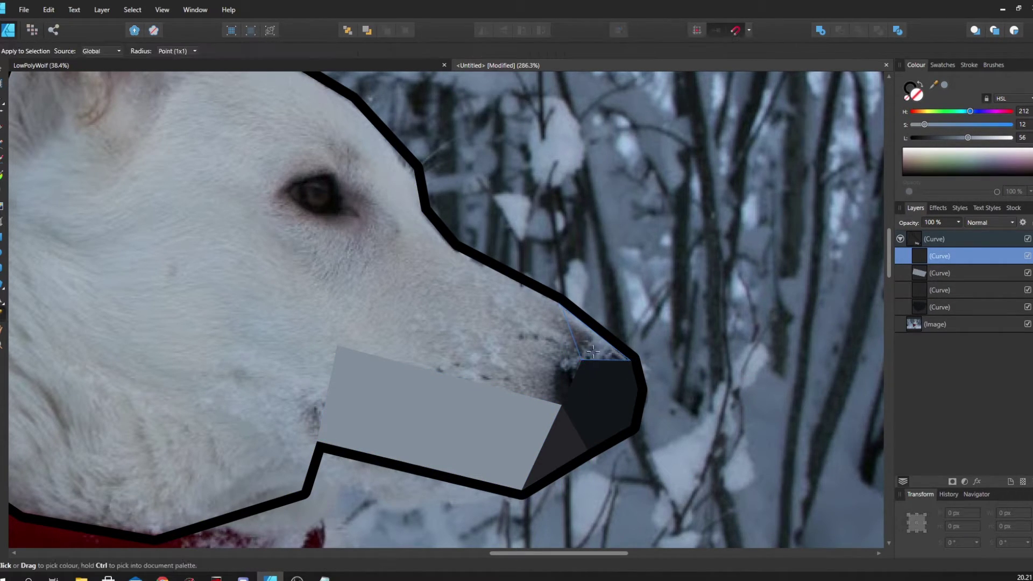
pyautogui.click(590, 349)
# Draw a closed four-corner facet over the upper muzzle up to the snout's top point
pyautogui.press('p')
pyautogui.click(555, 405)
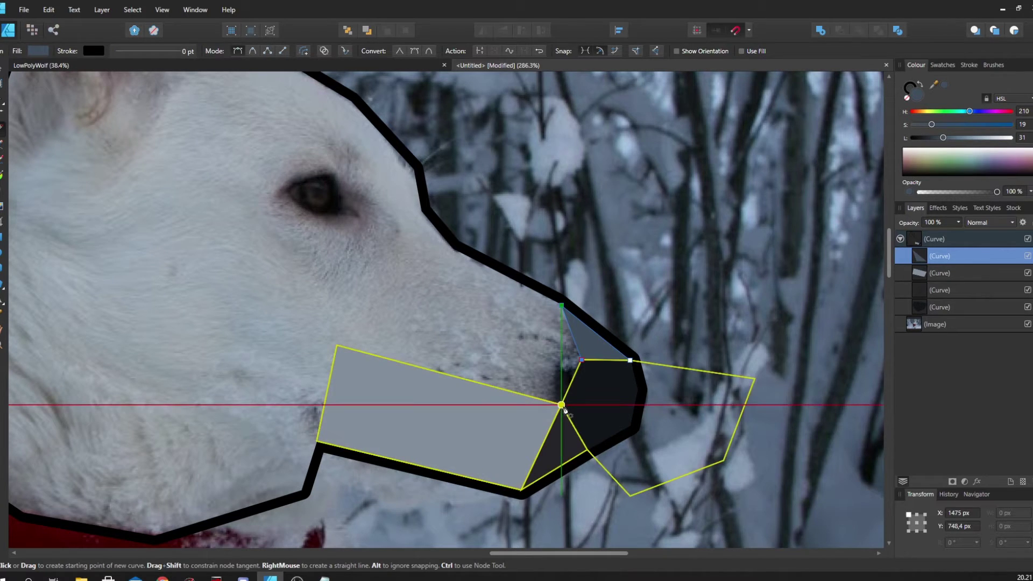
pyautogui.click(337, 346)
pyautogui.click(380, 272)
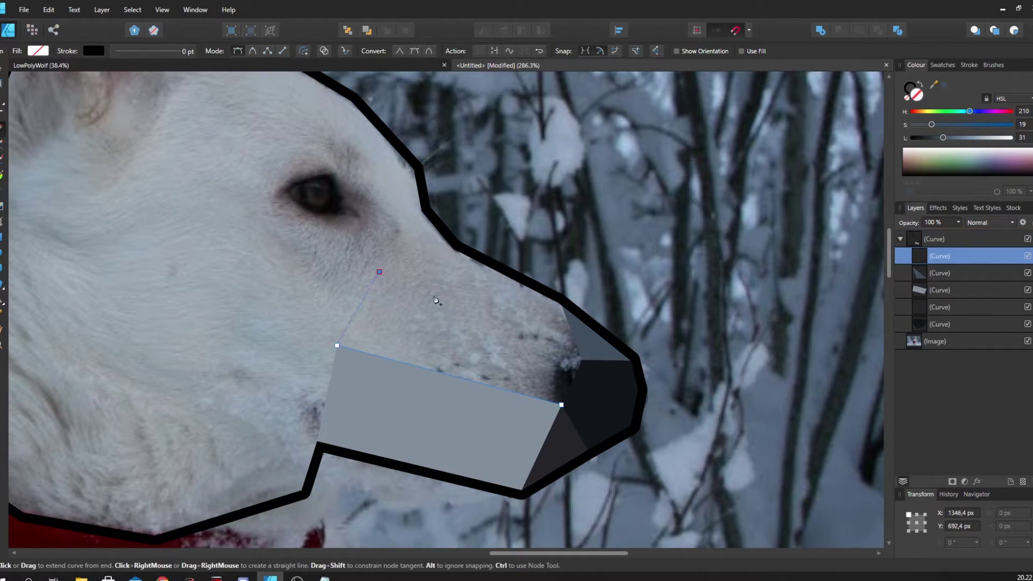
pyautogui.click(582, 360)
pyautogui.click(562, 405)
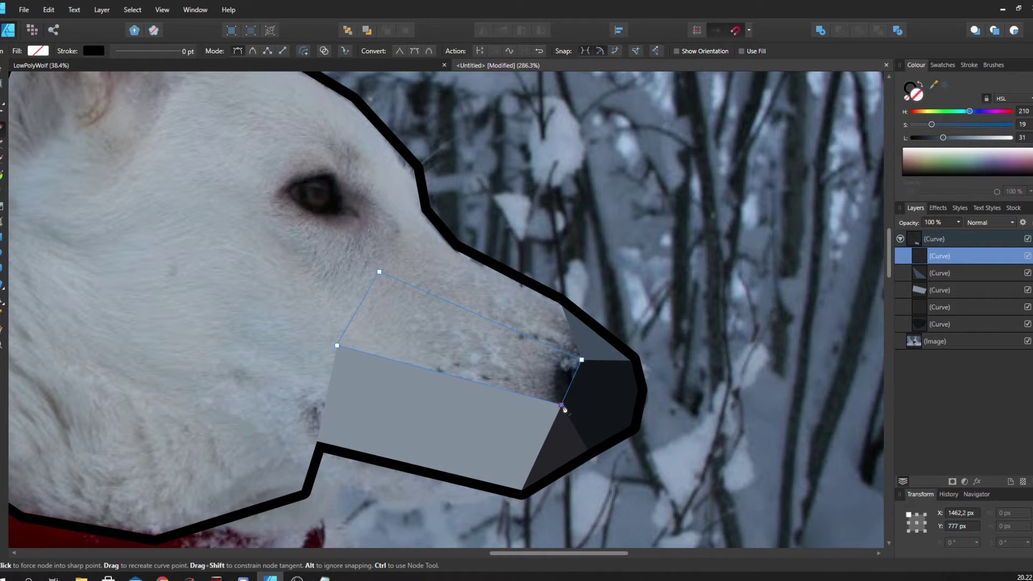
# Fill the upper muzzle facet with a light grey sampled from the fur
pyautogui.press('i')
pyautogui.click(566, 338)
pyautogui.moveTo(566, 337); pyautogui.dragTo(587, 386)
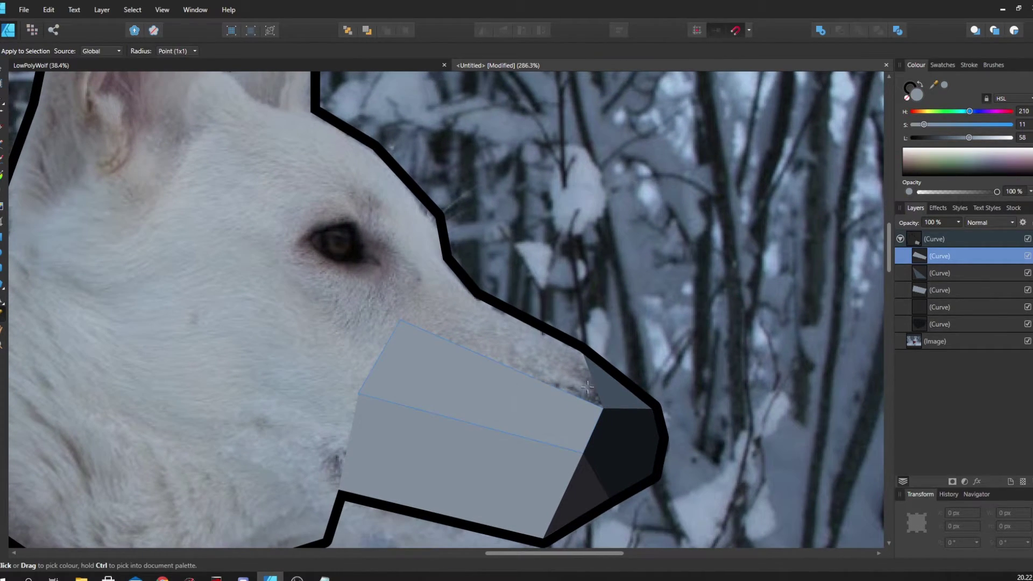
# Draw a triangle from the muzzle corner to the nose and fill it with a sampled grey-purple
pyautogui.press('p')
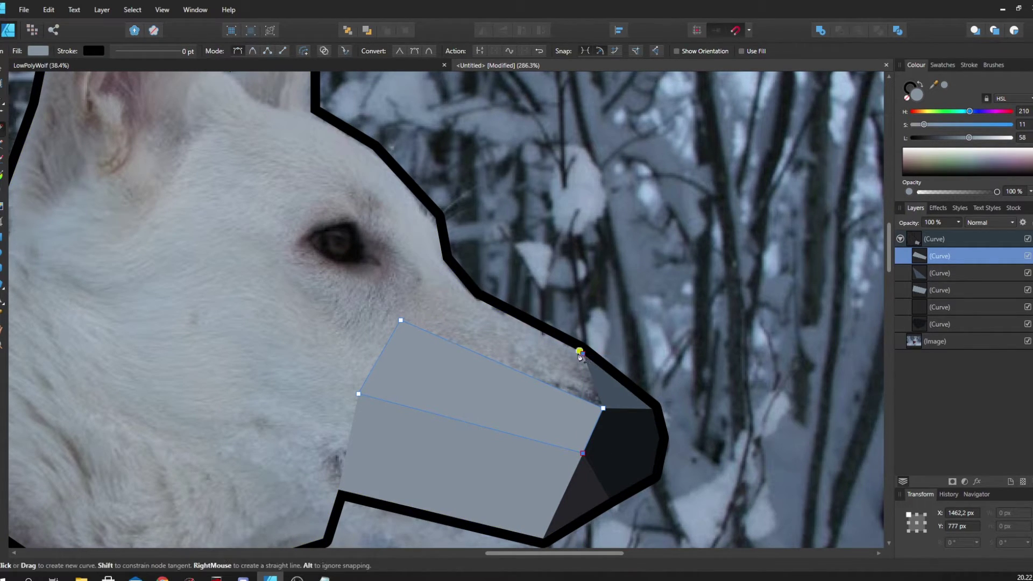
pyautogui.click(402, 322)
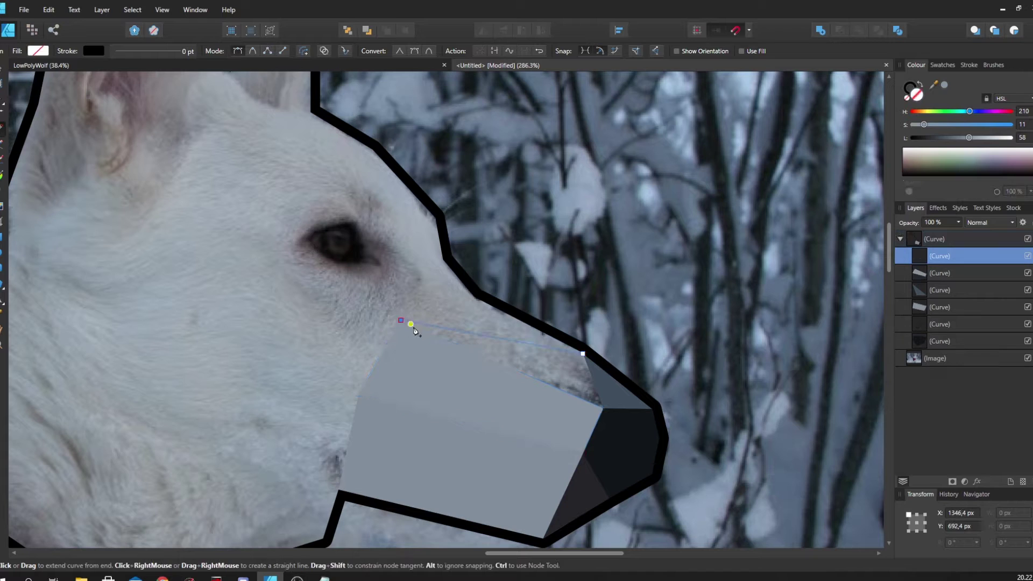
pyautogui.click(604, 409)
pyautogui.click(584, 356)
pyautogui.press('i')
pyautogui.click(584, 357)
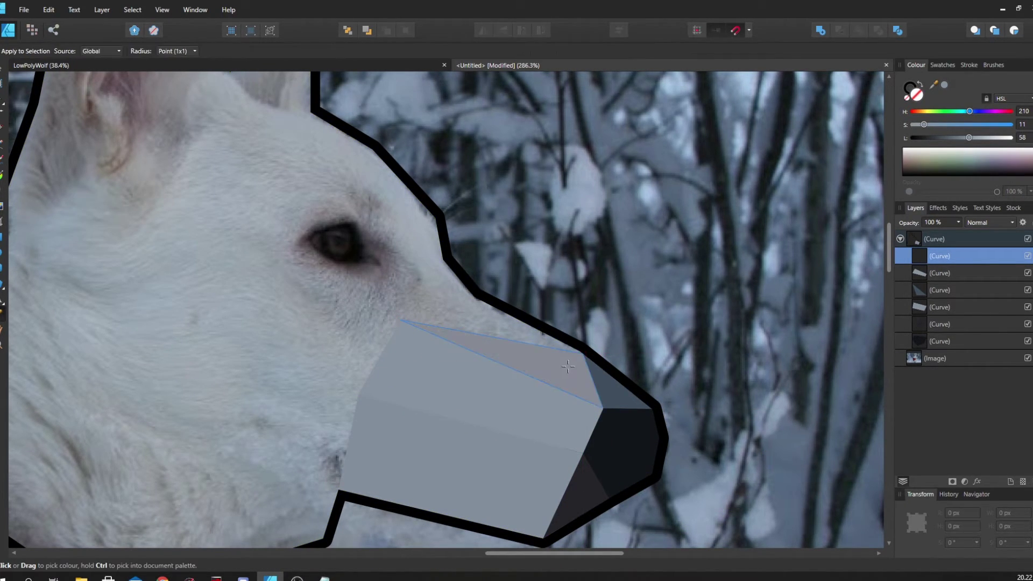
pyautogui.scroll(1, 588, 410)
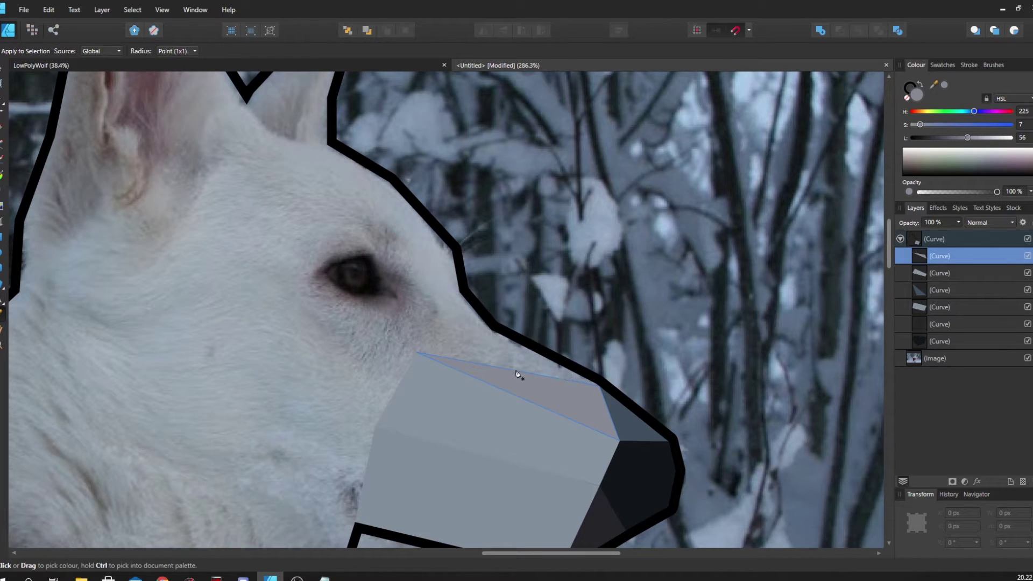
# Add a triangle reaching up to the nose bridge and fill it with a sampled grey
pyautogui.press('p')
pyautogui.click(417, 353)
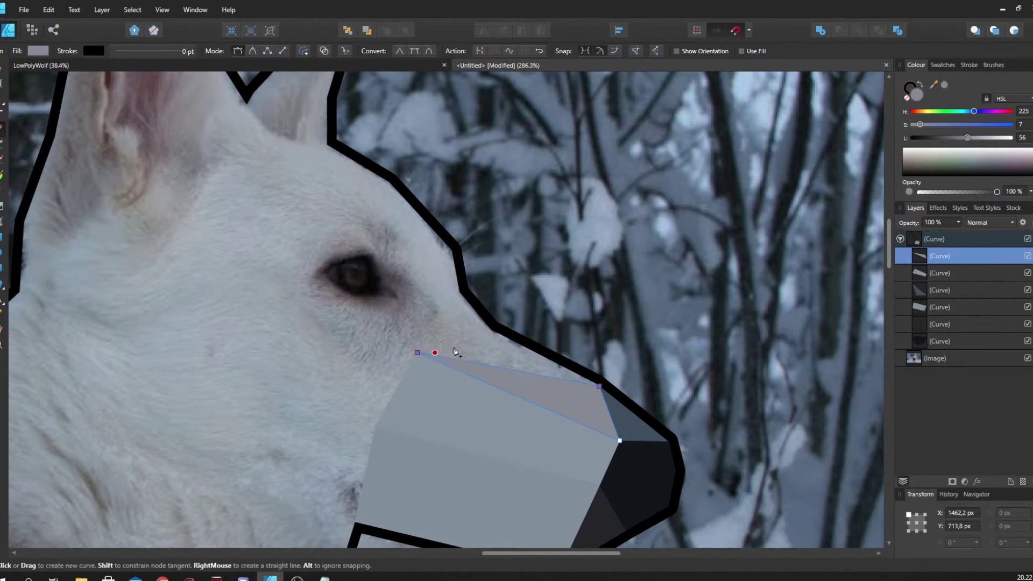
pyautogui.click(490, 329)
pyautogui.click(599, 387)
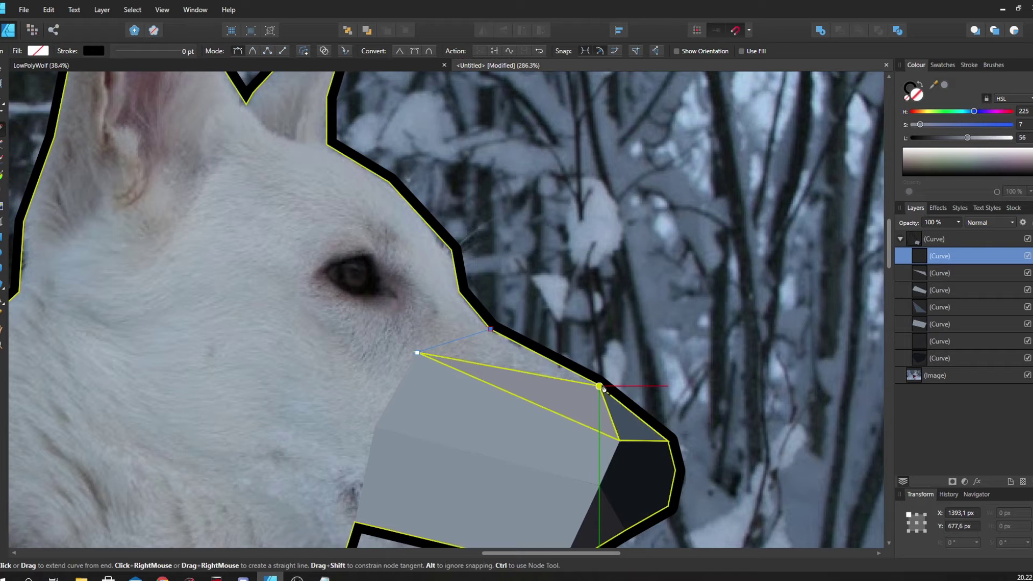
pyautogui.click(420, 354)
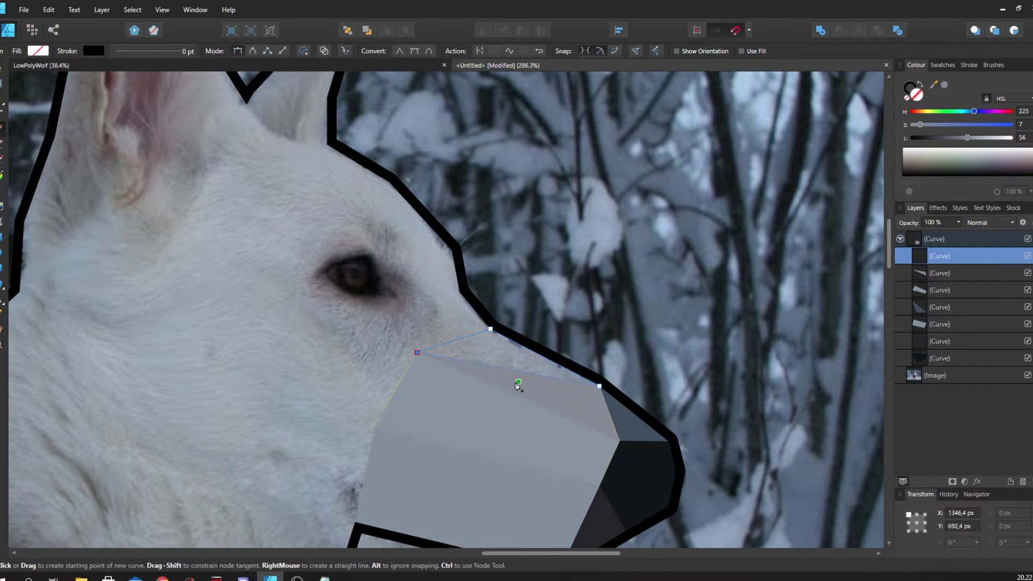
pyautogui.press('i')
pyautogui.click(504, 361)
pyautogui.scroll(3, 504, 376)
pyautogui.press('p')
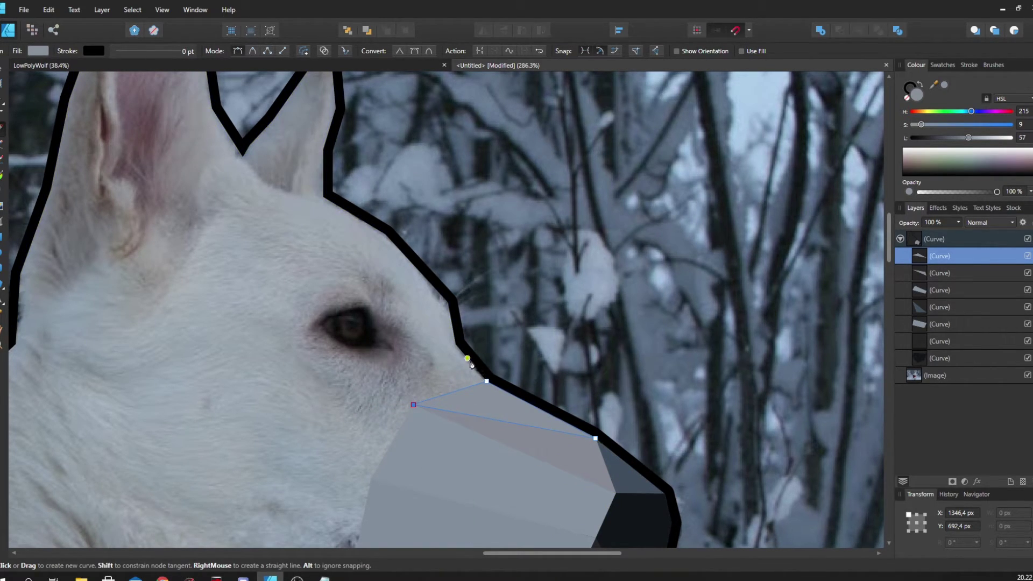
# Draw a four-sided cheek facet behind the muzzle and fill it with the muzzle's grey
pyautogui.moveTo(414, 431); pyautogui.dragTo(487, 358)
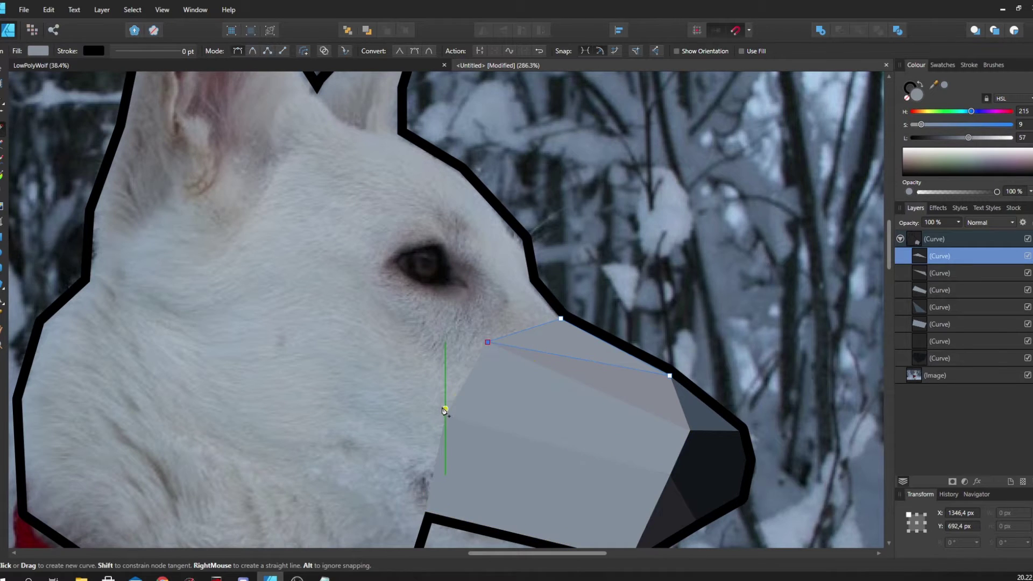
pyautogui.moveTo(445, 390); pyautogui.dragTo(496, 391)
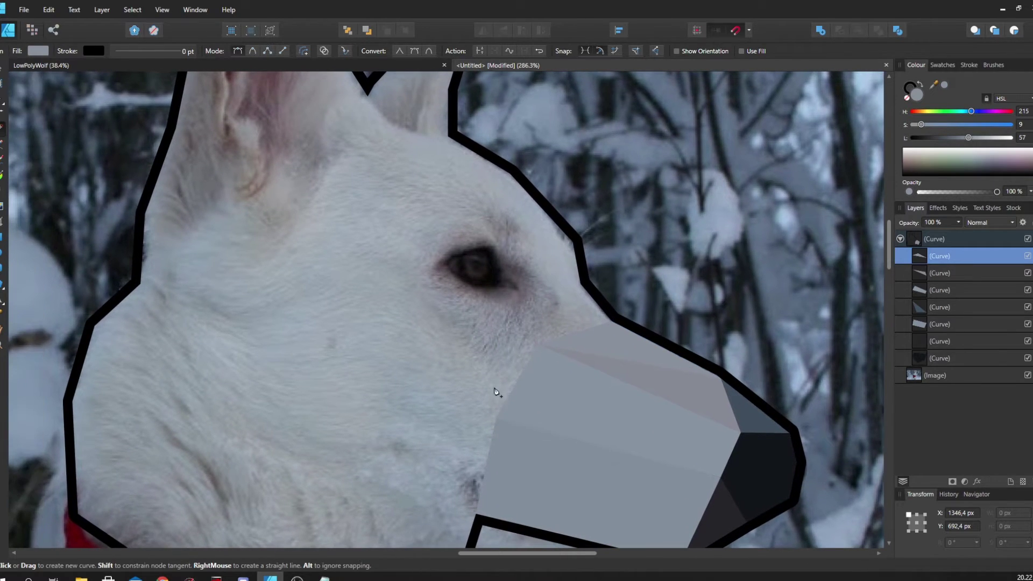
pyautogui.click(416, 327)
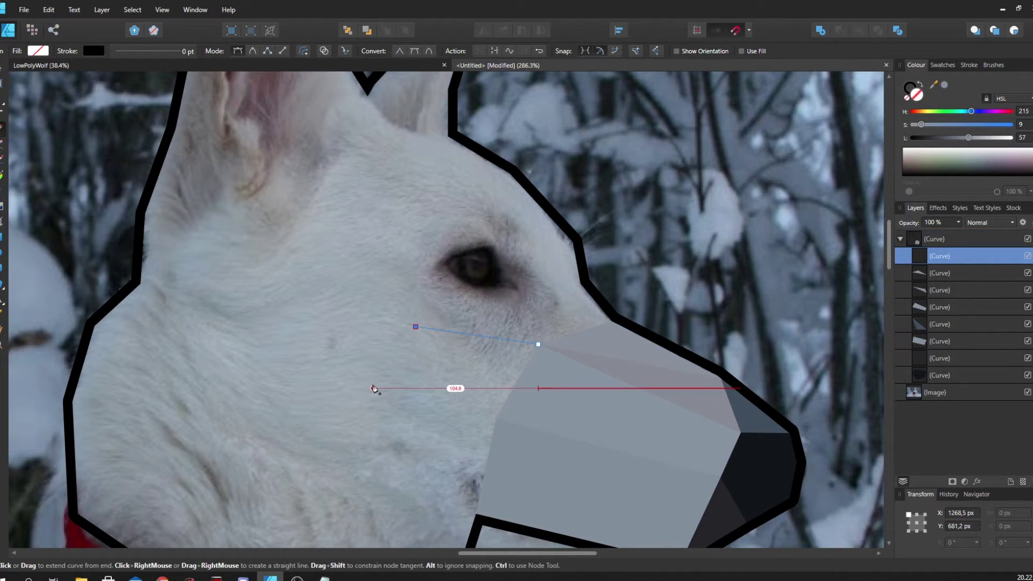
pyautogui.click(373, 388)
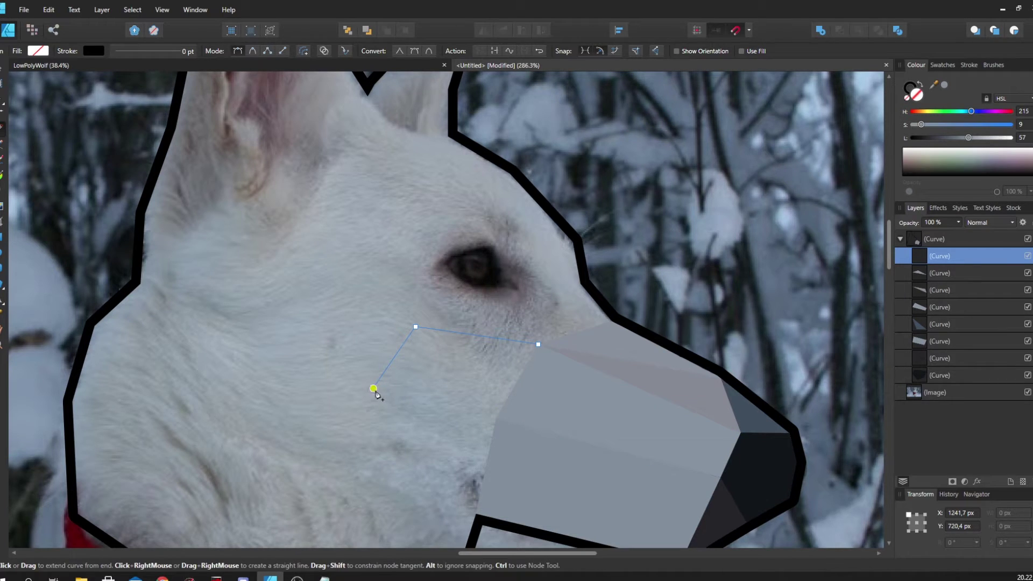
pyautogui.click(518, 378)
pyautogui.click(538, 344)
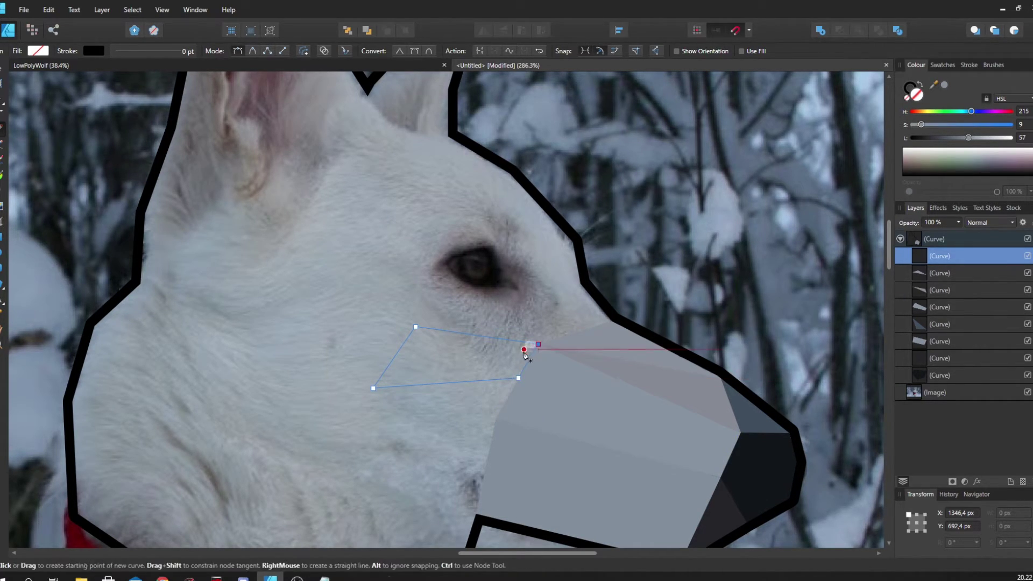
pyautogui.press('i')
pyautogui.click(559, 353)
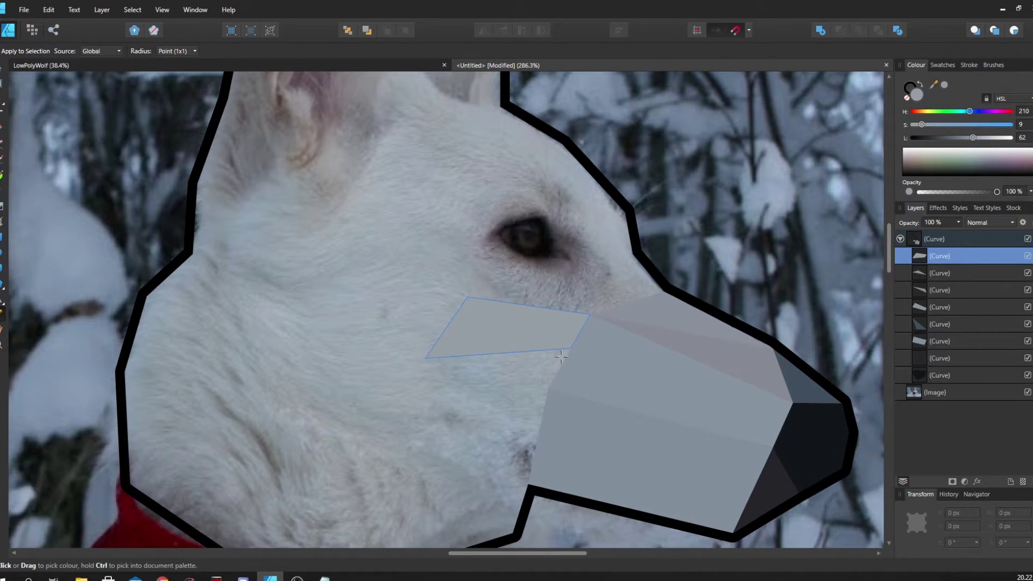
# Pen-draw a six-corner lower cheek facet and fill it with a sampled grey
pyautogui.press('p')
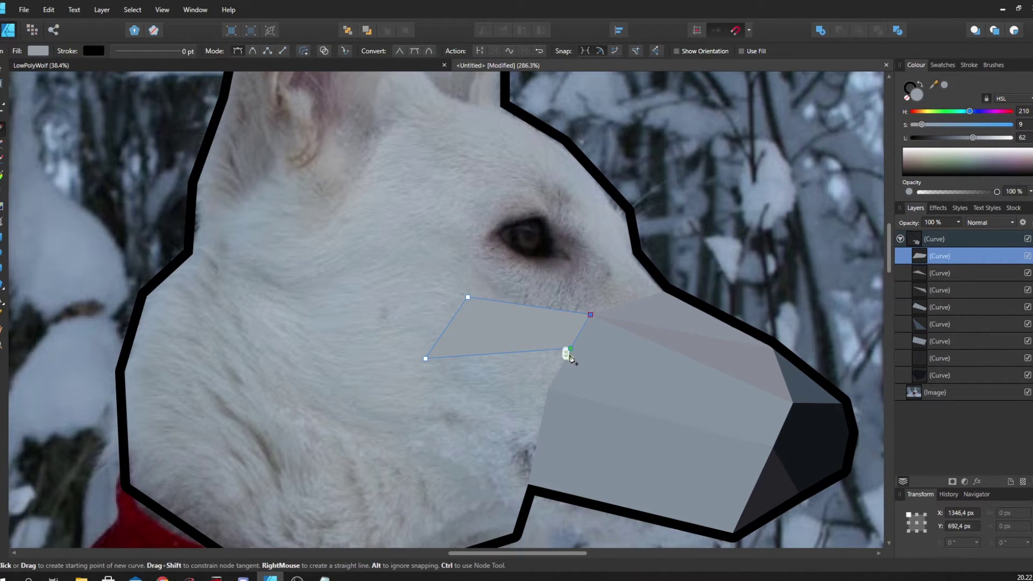
pyautogui.click(425, 358)
pyautogui.click(419, 448)
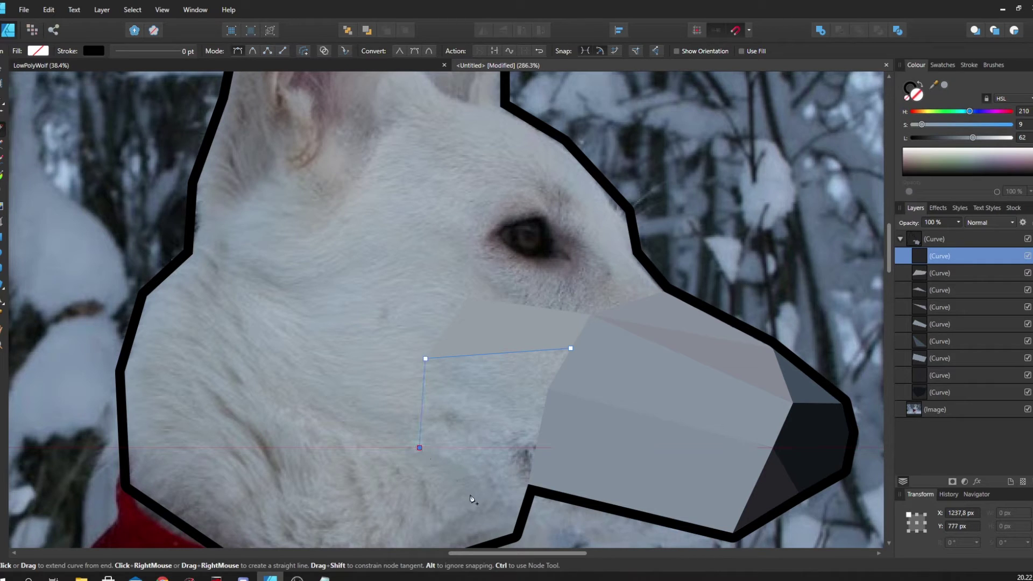
pyautogui.click(471, 495)
pyautogui.click(508, 454)
pyautogui.click(534, 462)
pyautogui.click(570, 349)
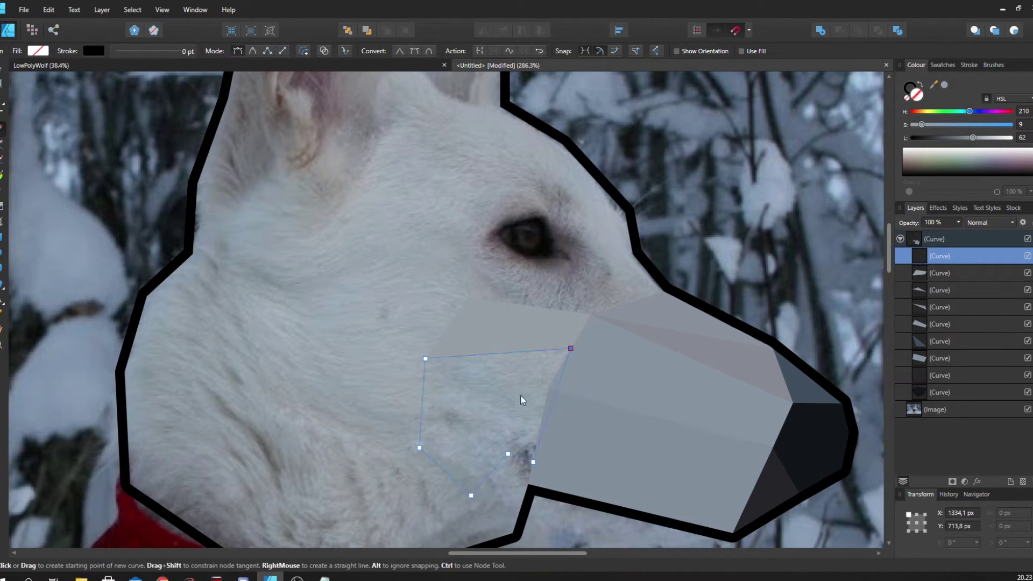
pyautogui.press('i')
pyautogui.click(581, 398)
pyautogui.scroll(-5, 519, 328)
pyautogui.scroll(3, 520, 329)
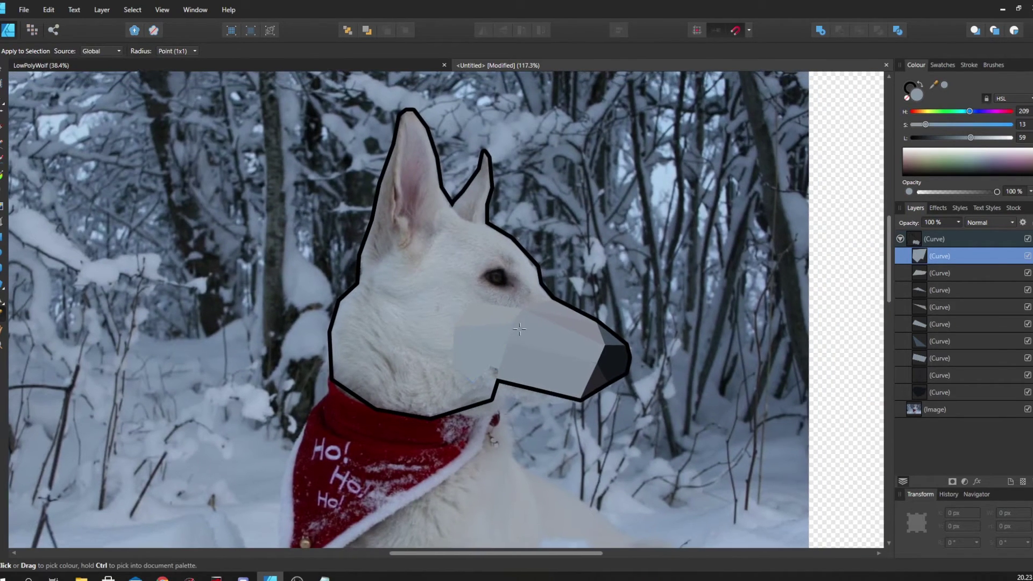
pyautogui.scroll(5, 519, 328)
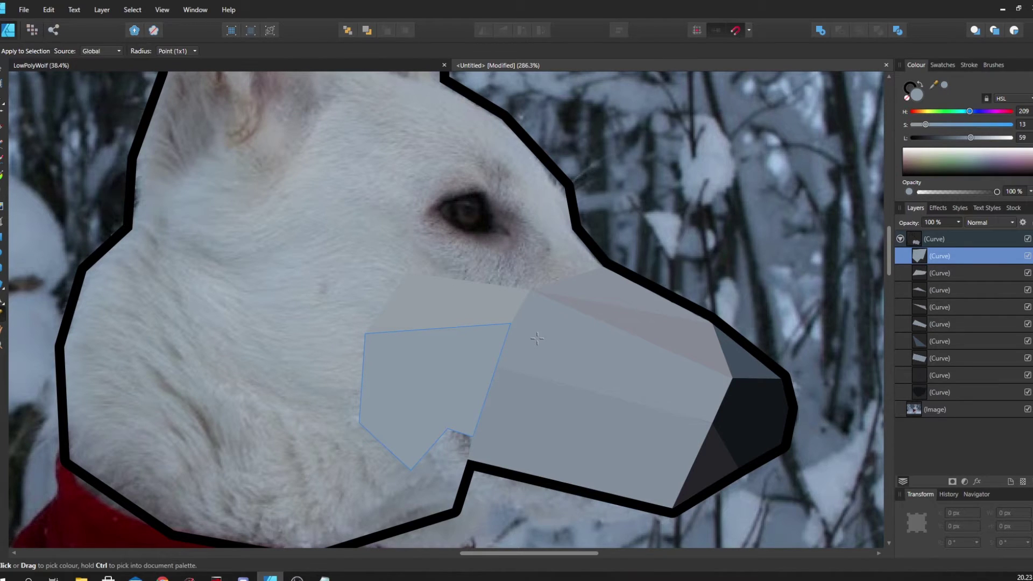
# Undo the lower facet and pull the cheek piece's corner down to meet the muzzle
pyautogui.hotkey('ctrl', 'z')
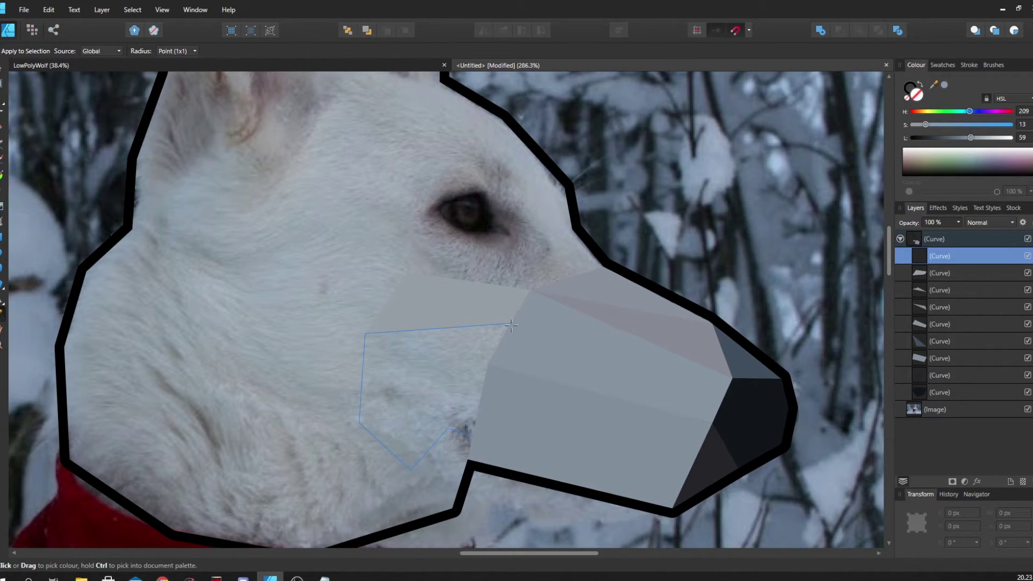
pyautogui.hotkey('ctrl', 'z')
pyautogui.press('a')
pyautogui.moveTo(512, 324); pyautogui.dragTo(489, 363)
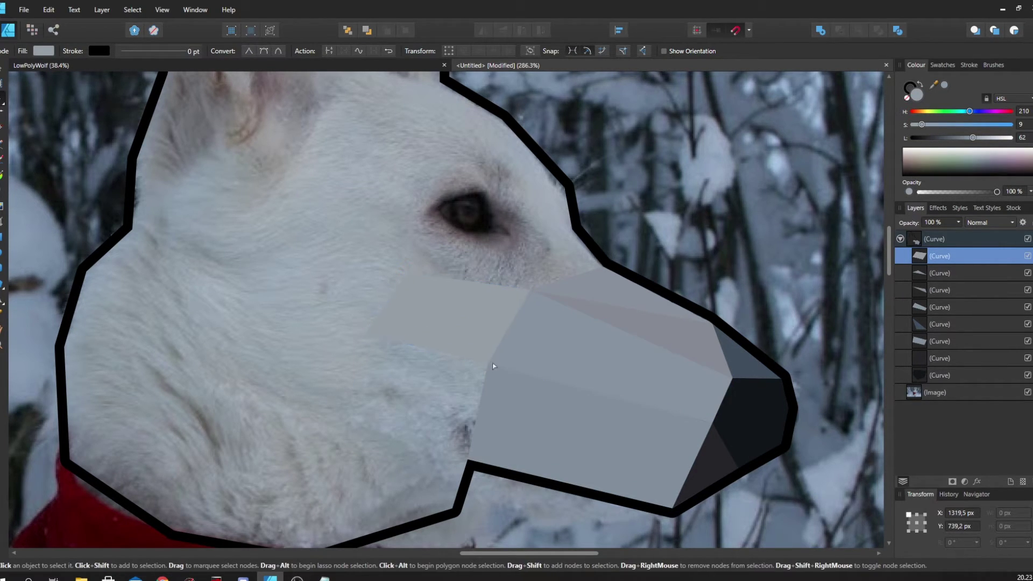
pyautogui.hscroll(-2, 512, 372)
# Draw a facet reaching the jaw outline corner, snap it there, and fill it blue-grey
pyautogui.press('p')
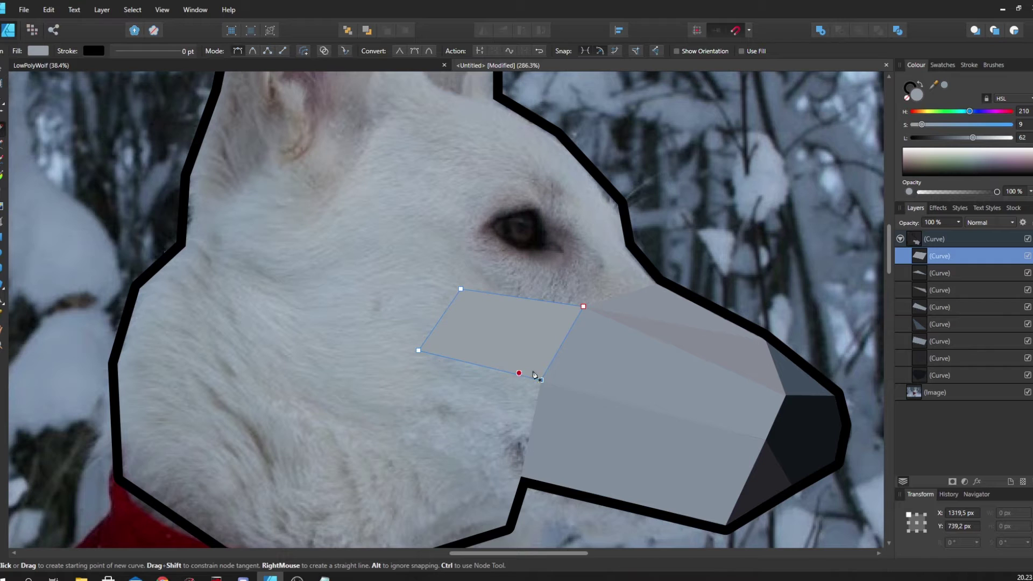
pyautogui.click(336, 439)
pyautogui.click(418, 350)
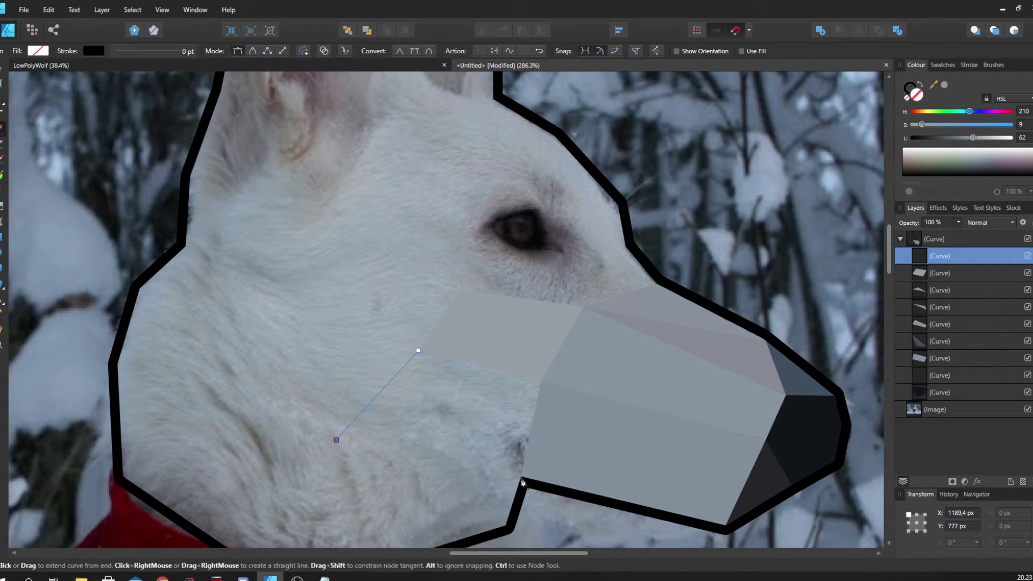
pyautogui.scroll(5, 520, 480)
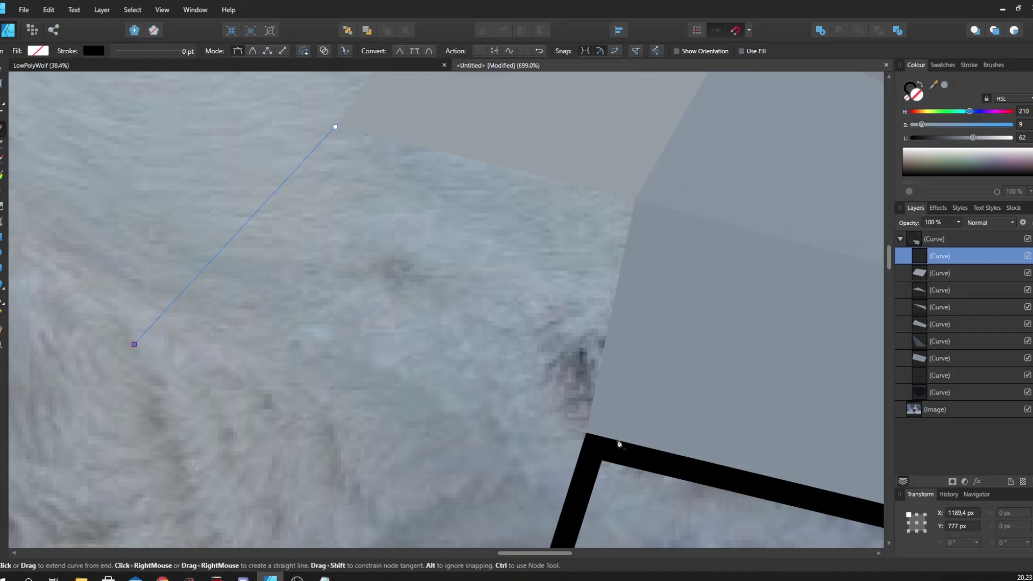
pyautogui.click(588, 434)
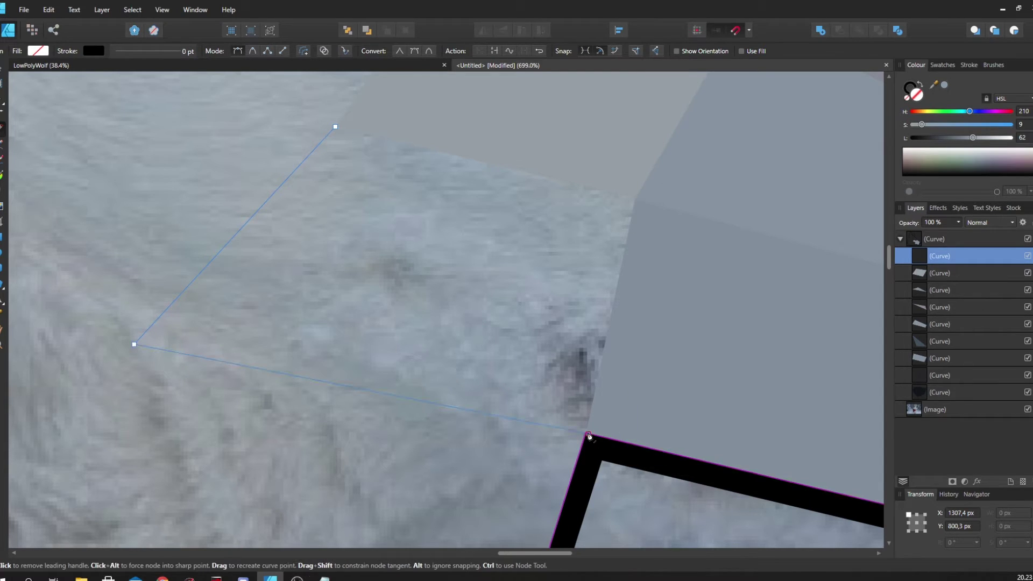
pyautogui.click(635, 199)
pyautogui.click(336, 128)
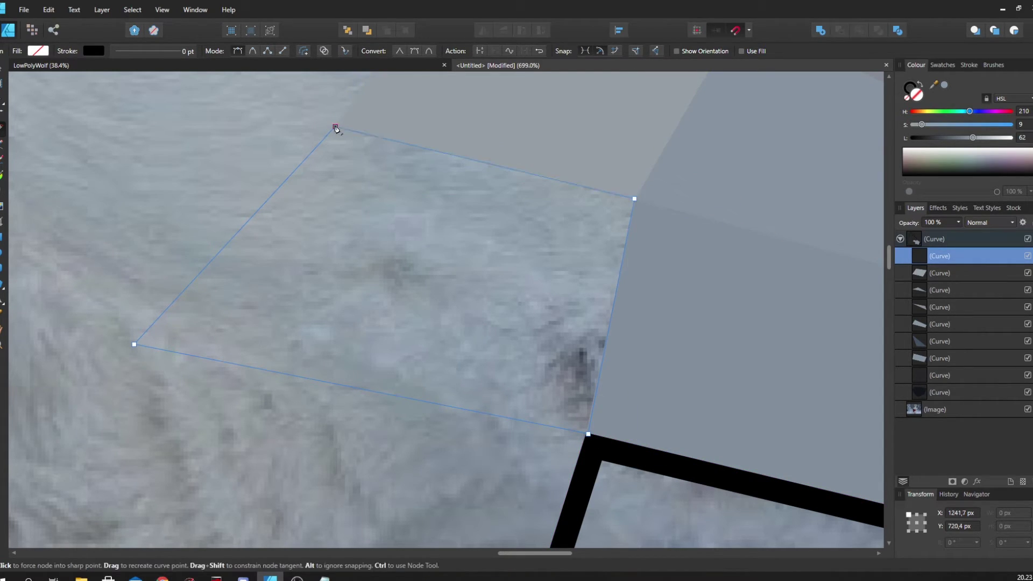
pyautogui.press('a')
pyautogui.moveTo(588, 434); pyautogui.dragTo(585, 433)
pyautogui.scroll(1, 448, 285)
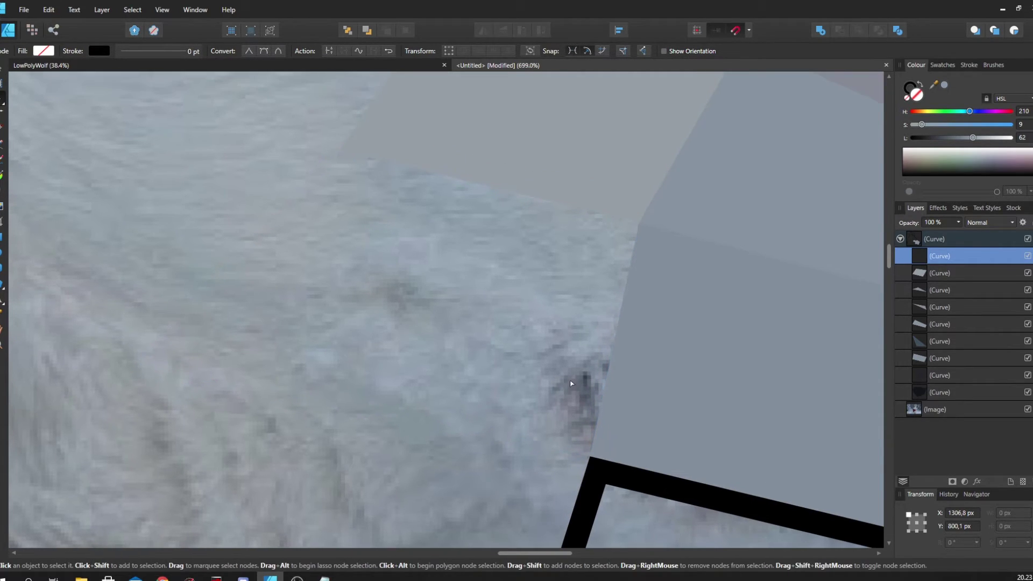
pyautogui.press('i')
pyautogui.click(449, 285)
pyautogui.scroll(-3, 448, 284)
pyautogui.scroll(-4, 449, 285)
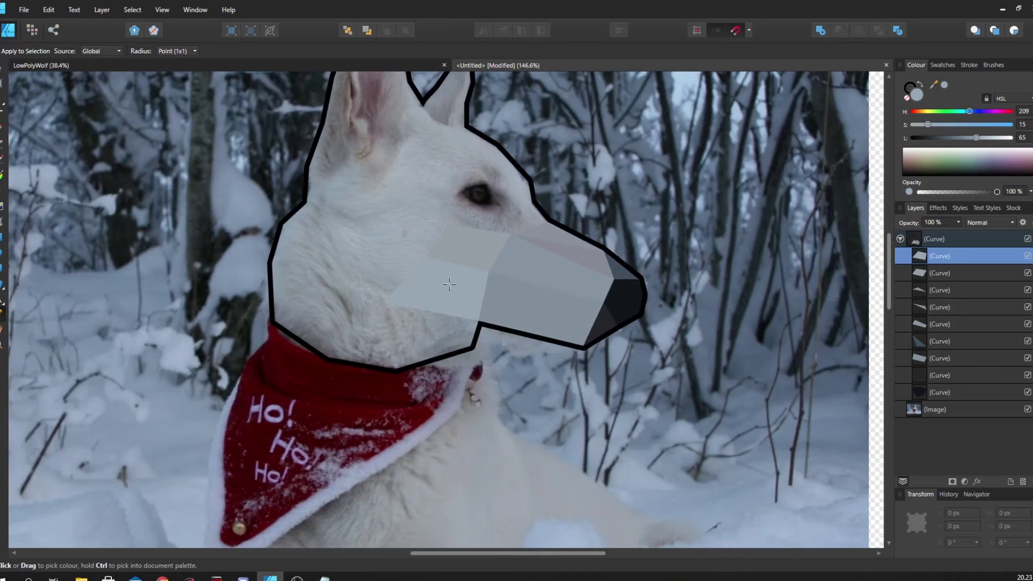
pyautogui.press('p')
pyautogui.scroll(1, 481, 350)
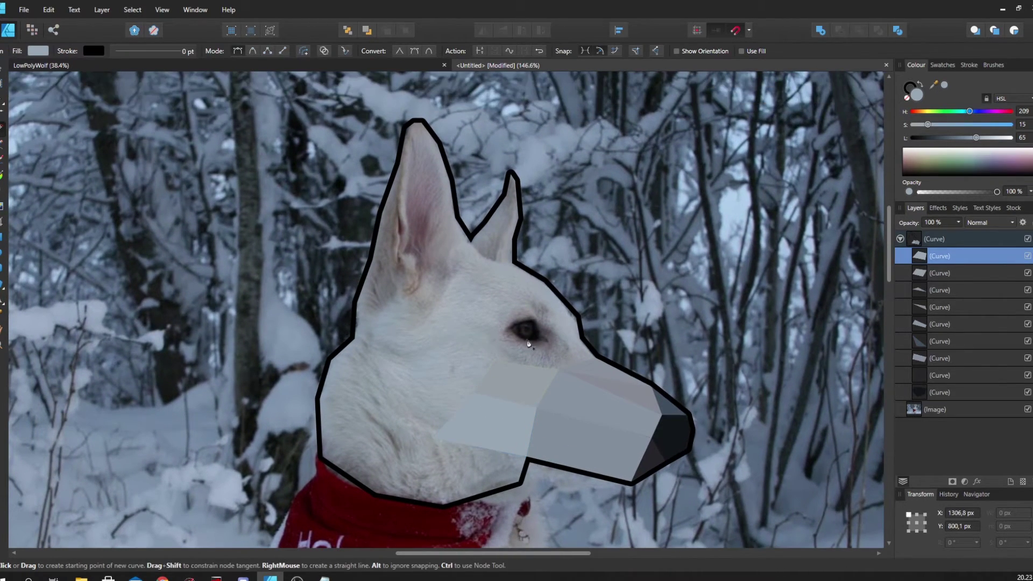
pyautogui.scroll(2, 566, 347)
pyautogui.scroll(2, 529, 324)
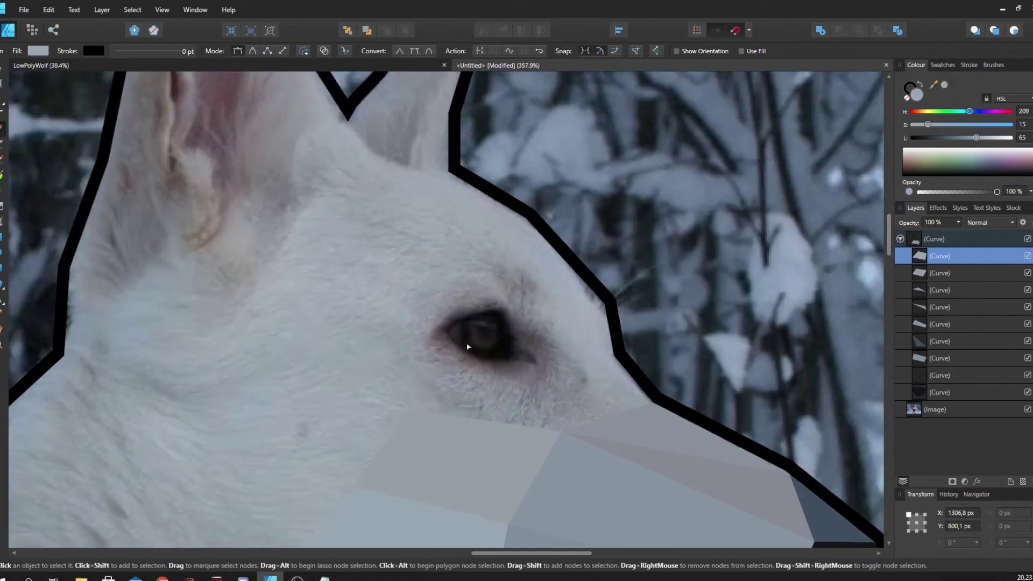
pyautogui.scroll(-3, 444, 329)
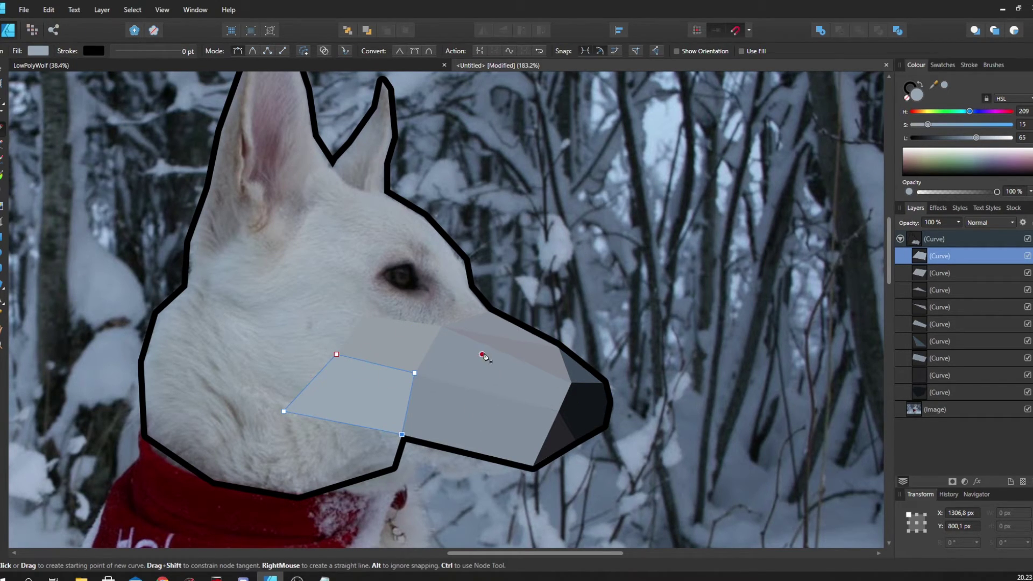
pyautogui.click(125, 66)
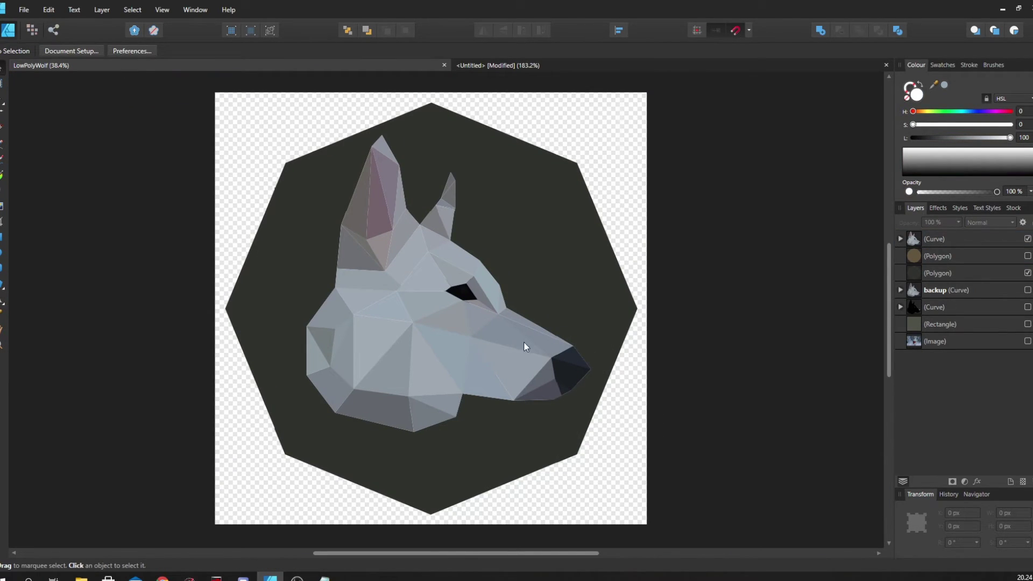
pyautogui.scroll(2, 417, 337)
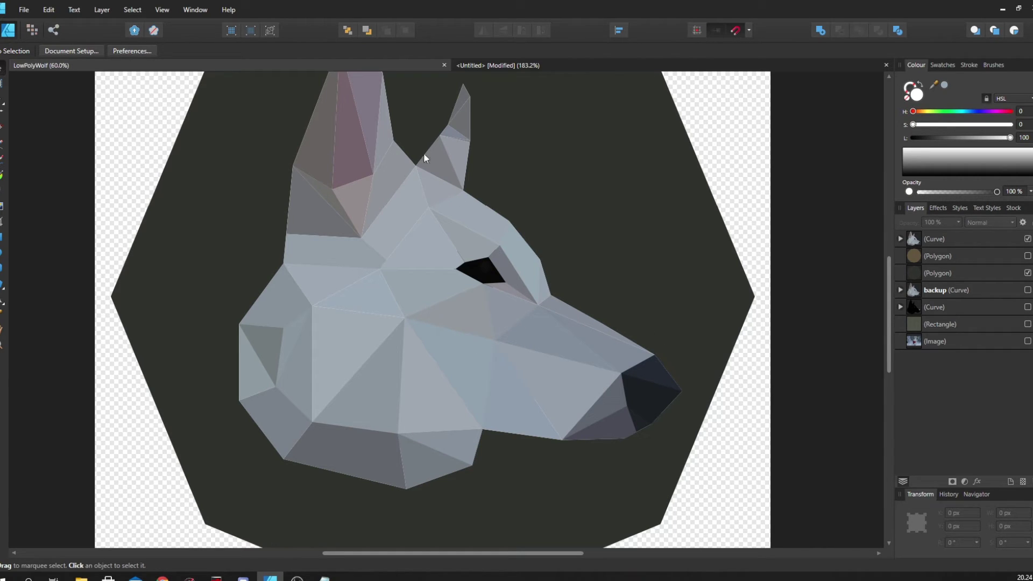
pyautogui.click(537, 69)
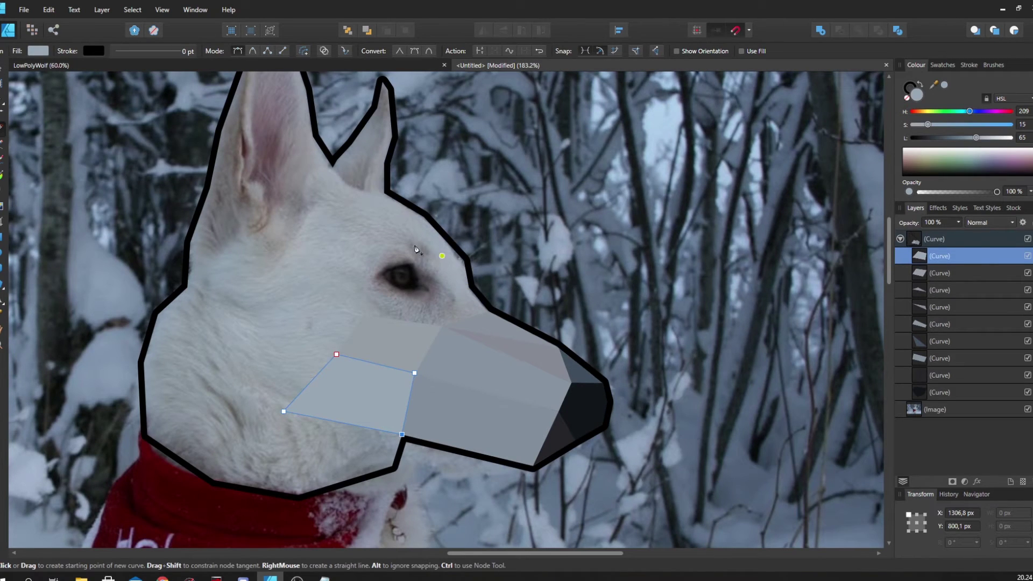
# Pen-draw a three-corner triangle on the snout bridge below the eye
pyautogui.scroll(-2, 403, 255)
pyautogui.scroll(-2, 356, 259)
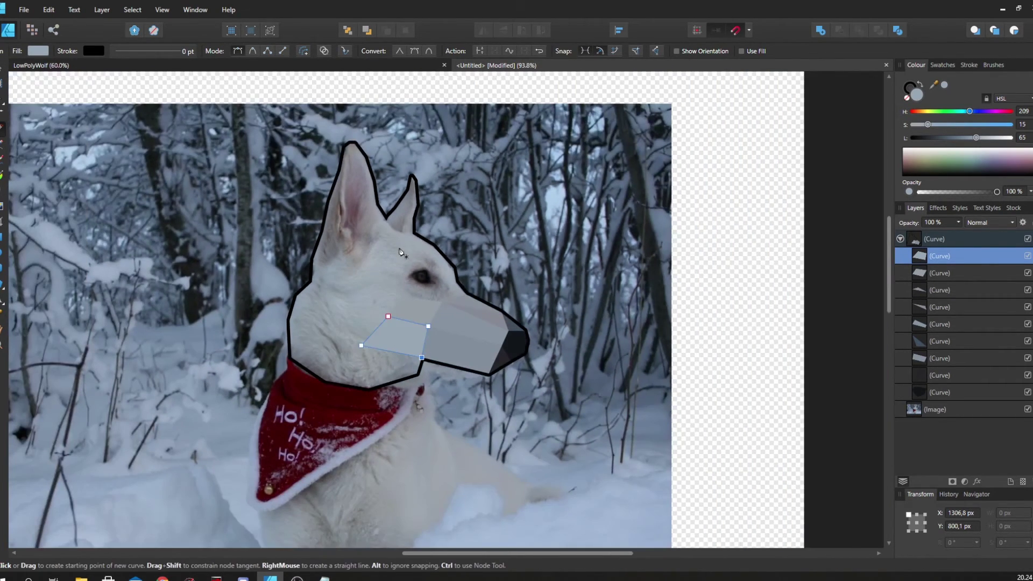
pyautogui.click(389, 309)
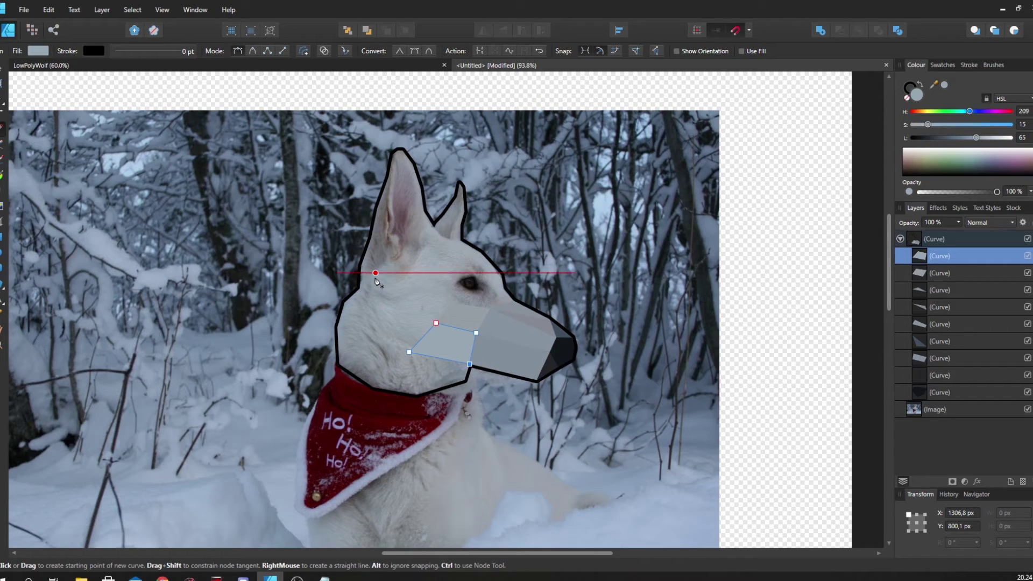
pyautogui.press('a')
pyautogui.scroll(2, 409, 301)
pyautogui.press('p')
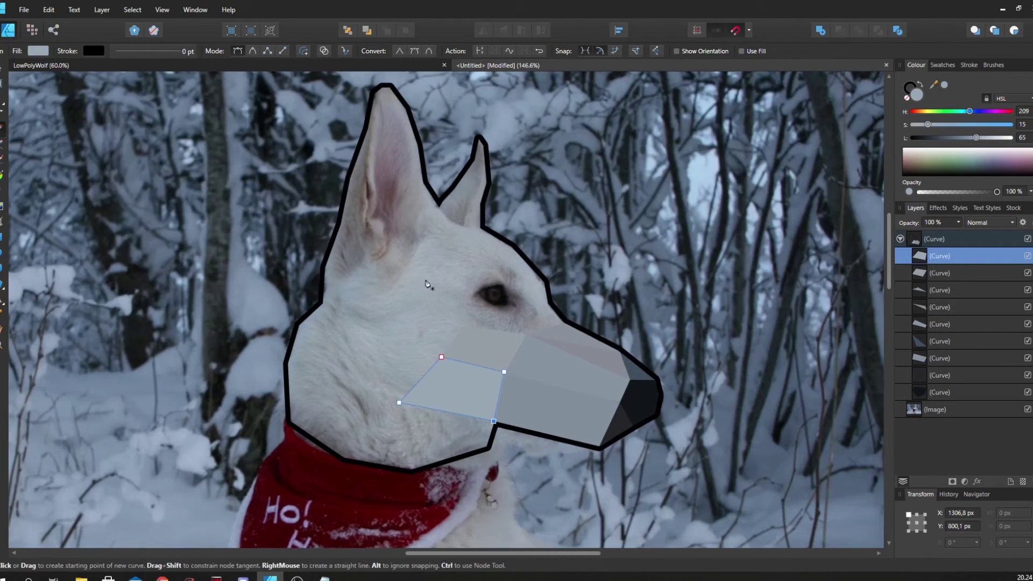
pyautogui.hscroll(-2, 572, 323)
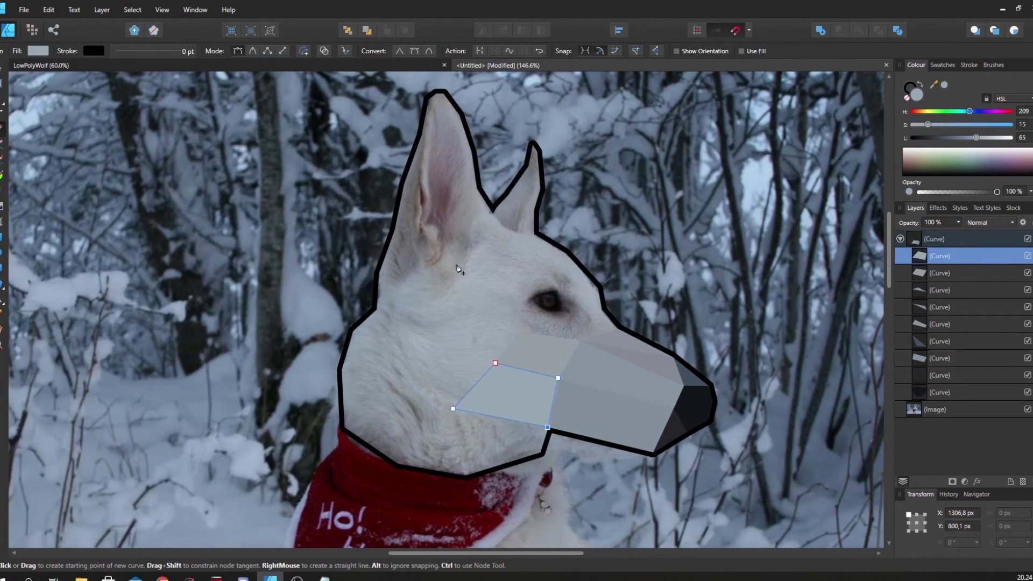
pyautogui.scroll(3, 536, 357)
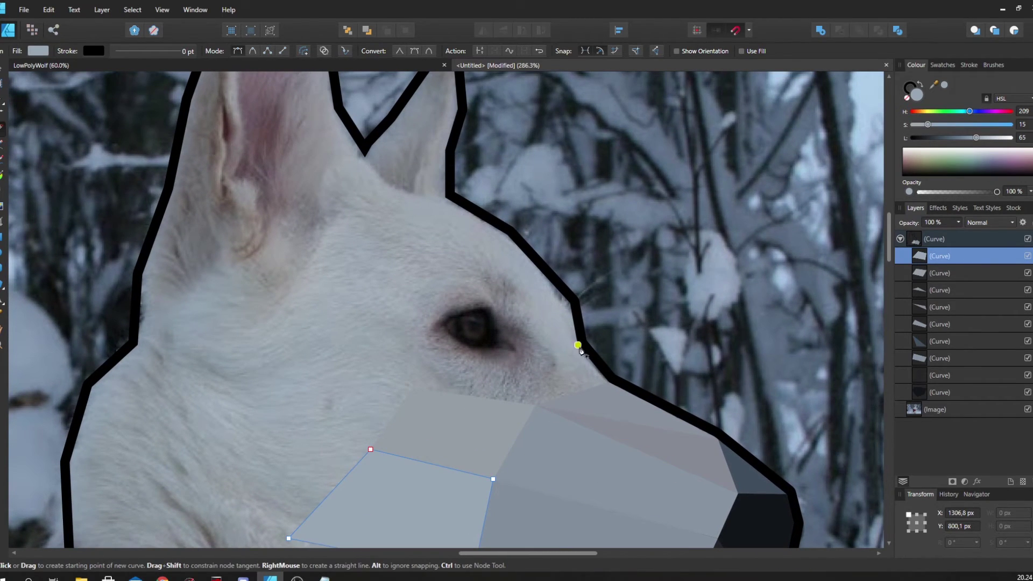
pyautogui.click(578, 344)
pyautogui.click(536, 405)
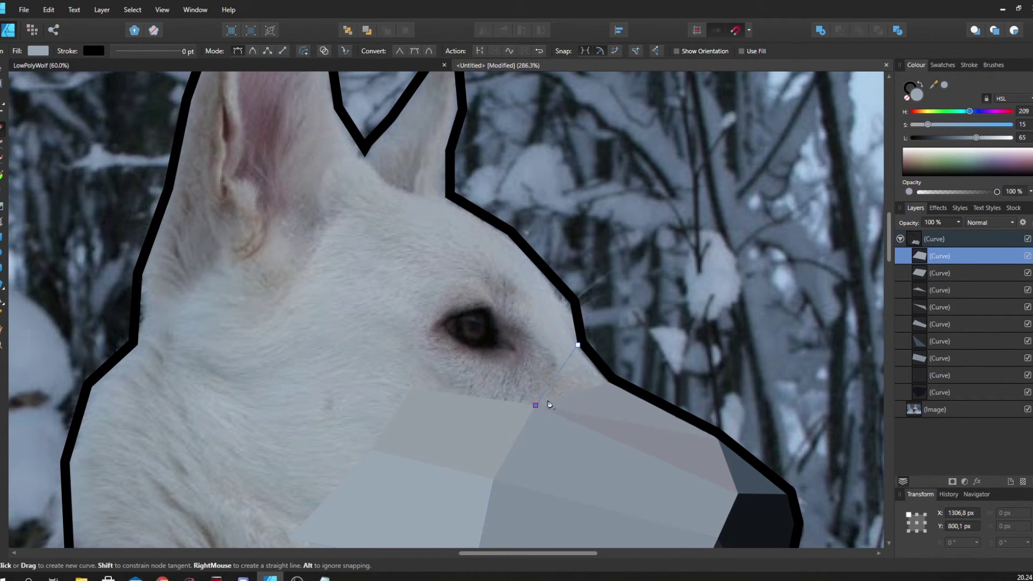
pyautogui.click(610, 384)
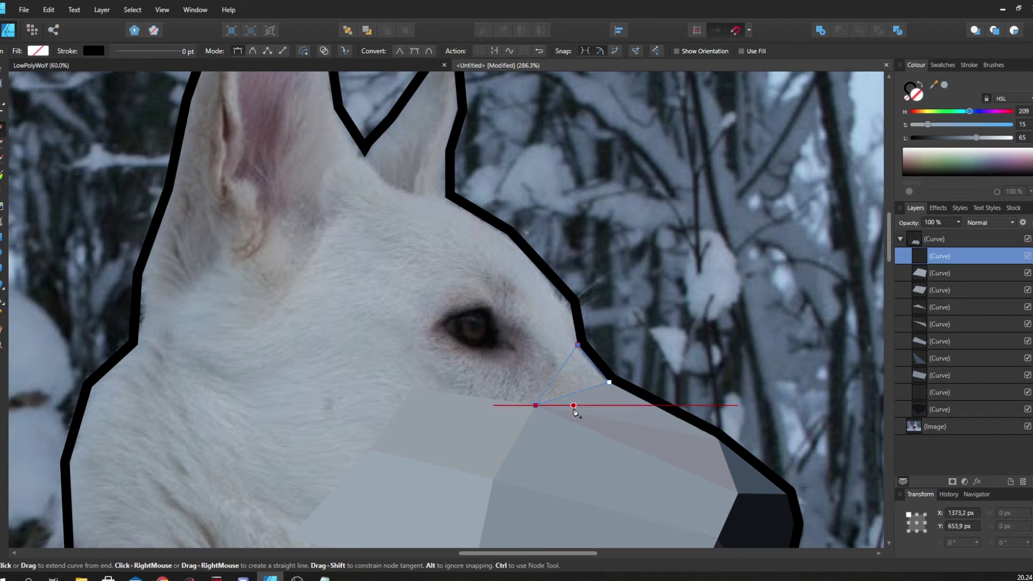
# Fill the snout-bridge triangle with pale grey sampled from the photo
pyautogui.press('i')
pyautogui.click(575, 407)
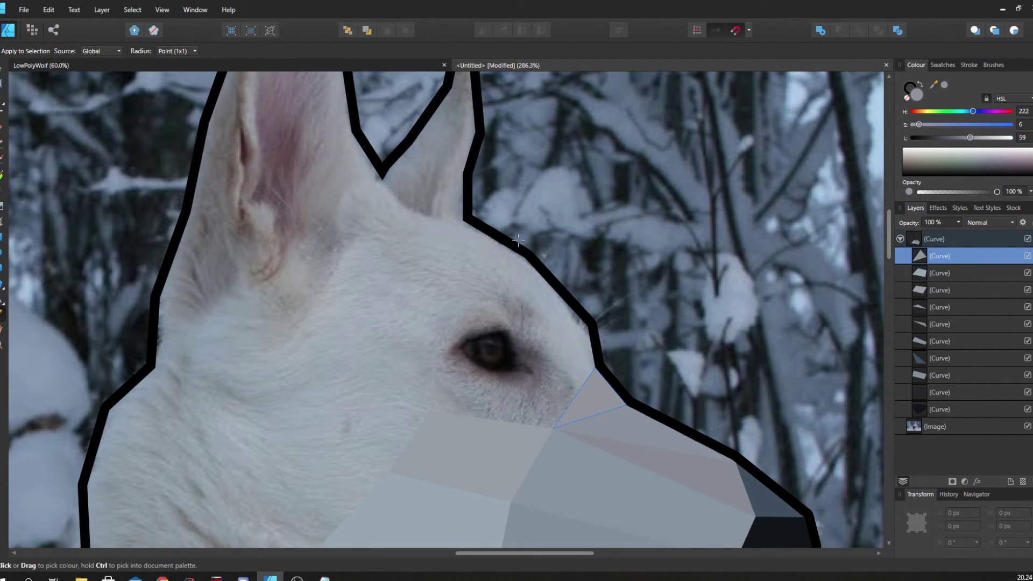
pyautogui.hscroll(-3, 432, 246)
pyautogui.scroll(-1, 432, 247)
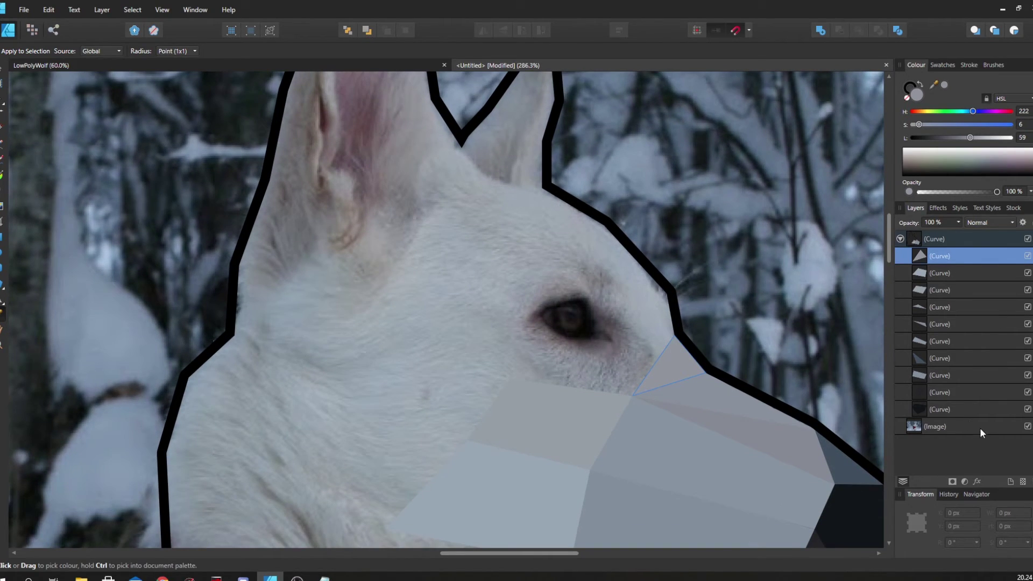
pyautogui.scroll(-5, 817, 379)
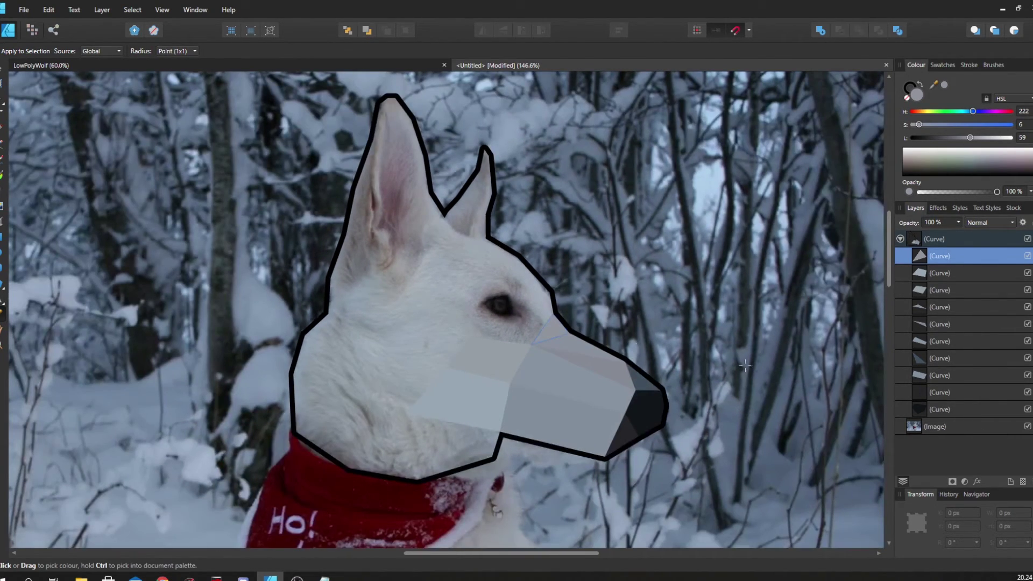
# Hide the dog photo layer and select the dog-head group with the Move tool
pyautogui.click(1028, 426)
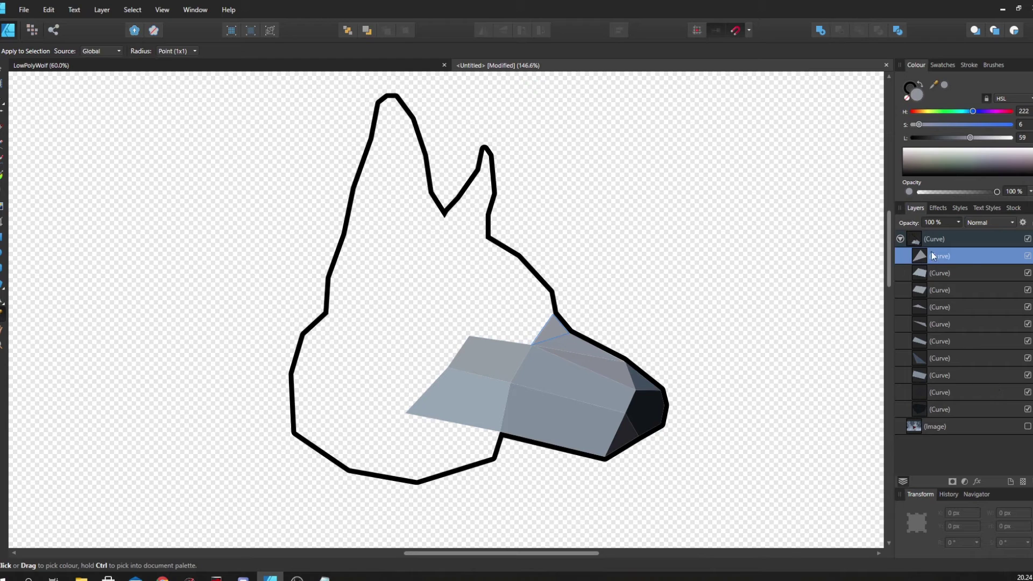
pyautogui.click(965, 240)
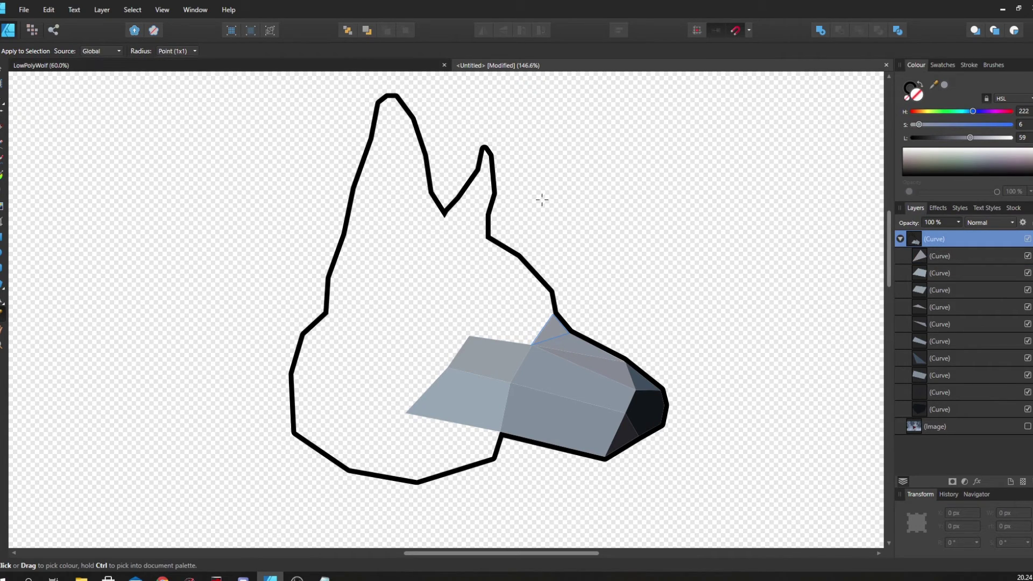
pyautogui.click(727, 218)
pyautogui.press('v')
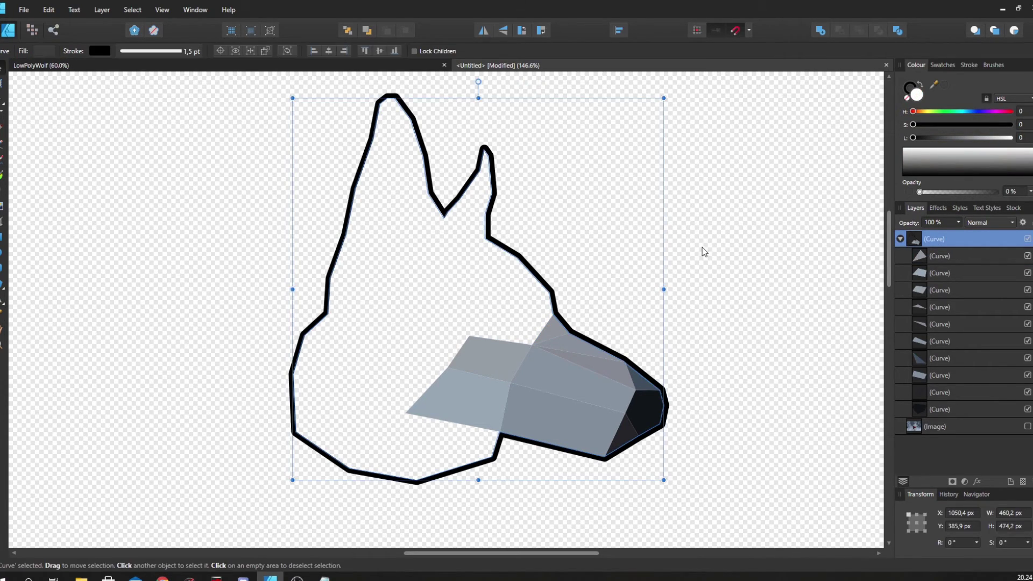
pyautogui.click(727, 243)
# Set the dog-head group's stroke style to None, removing the black outline
pyautogui.click(936, 238)
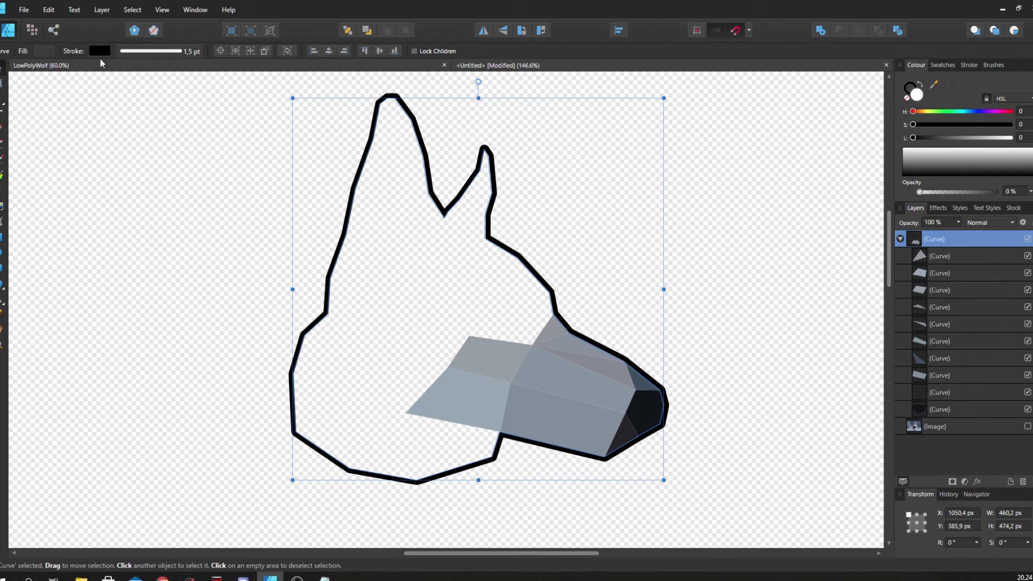
pyautogui.click(149, 51)
pyautogui.click(127, 73)
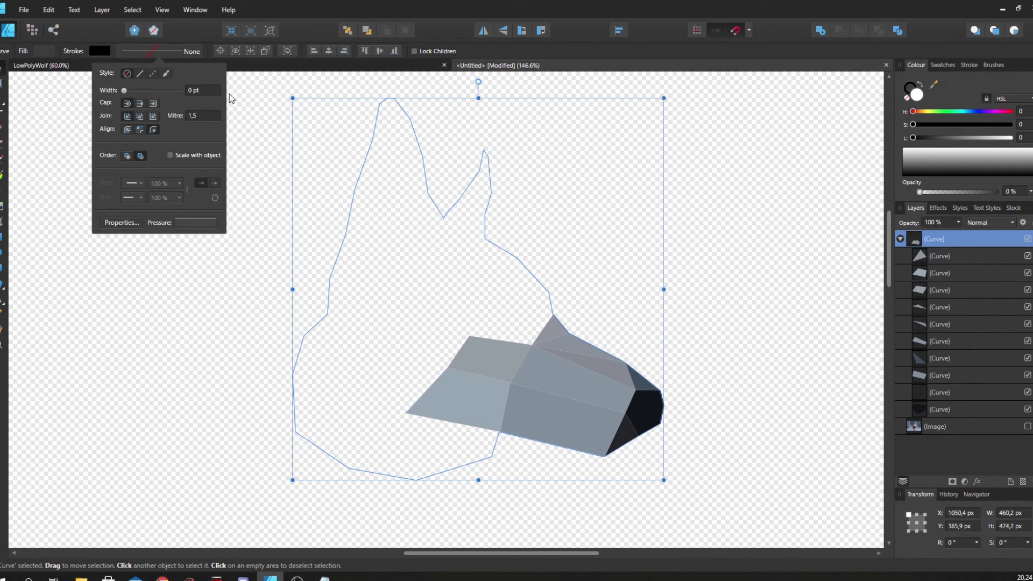
pyautogui.click(692, 197)
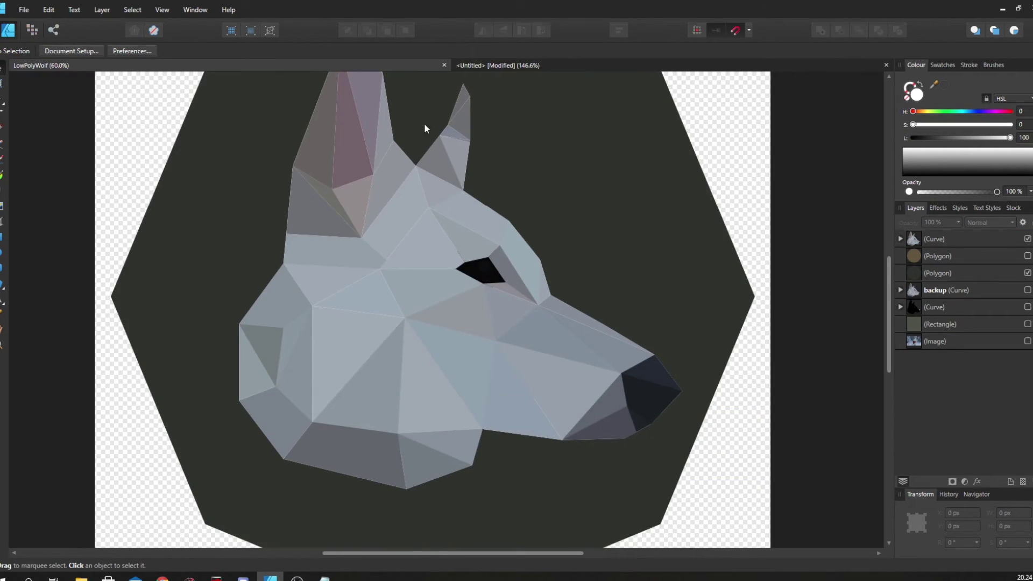
# Expand the head group in the Layers panel and select the whole wolf-head group
pyautogui.scroll(-3, 424, 123)
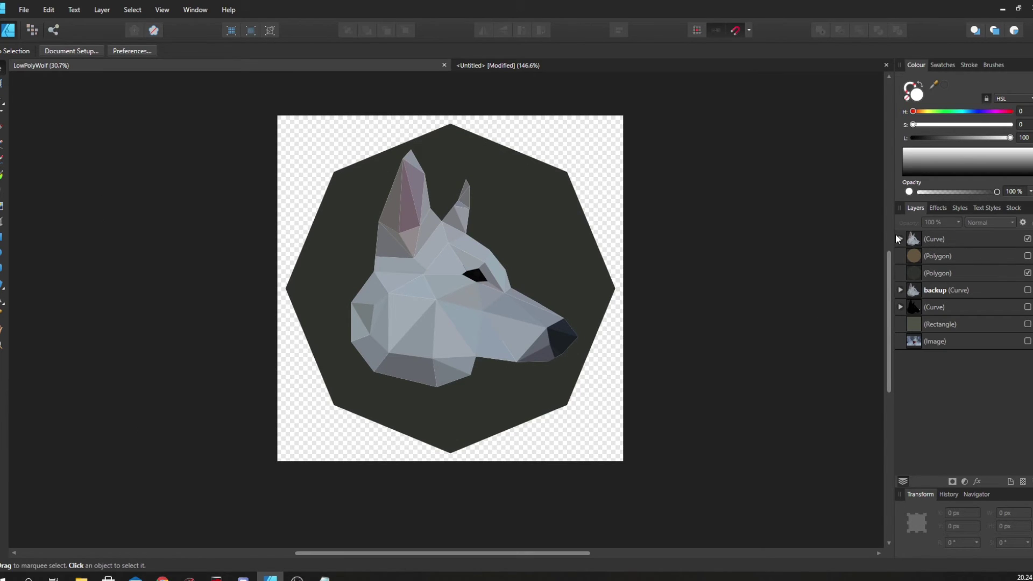
pyautogui.click(900, 239)
pyautogui.click(927, 242)
pyautogui.scroll(1, 525, 211)
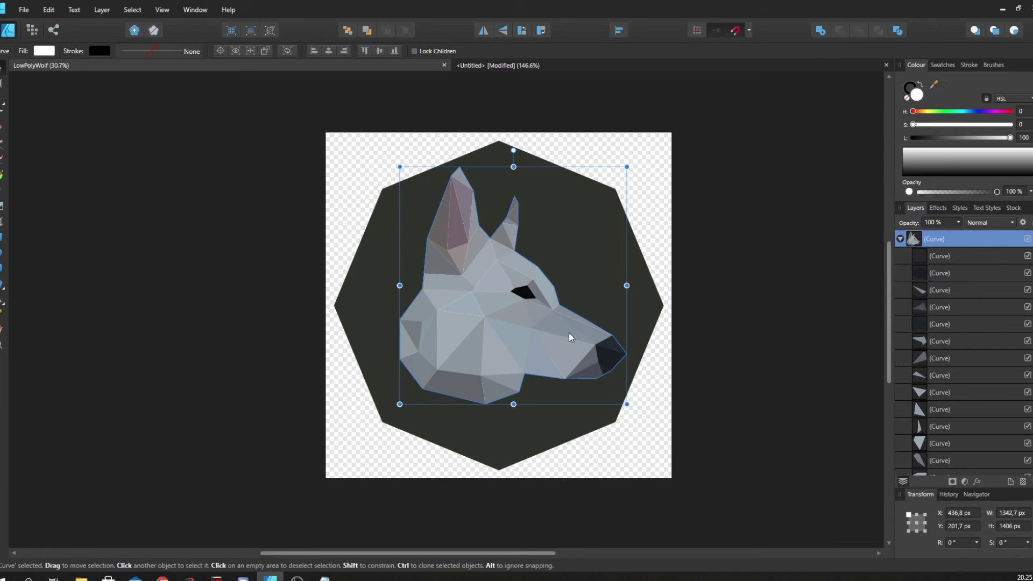
pyautogui.scroll(3, 565, 334)
pyautogui.scroll(2, 437, 316)
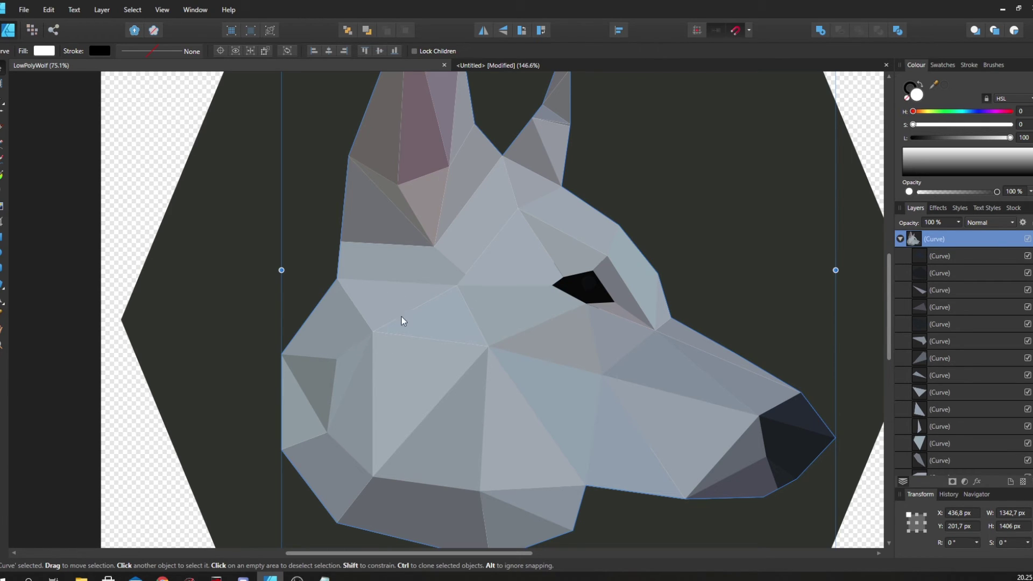
pyautogui.scroll(6, 401, 316)
pyautogui.scroll(-6, 425, 185)
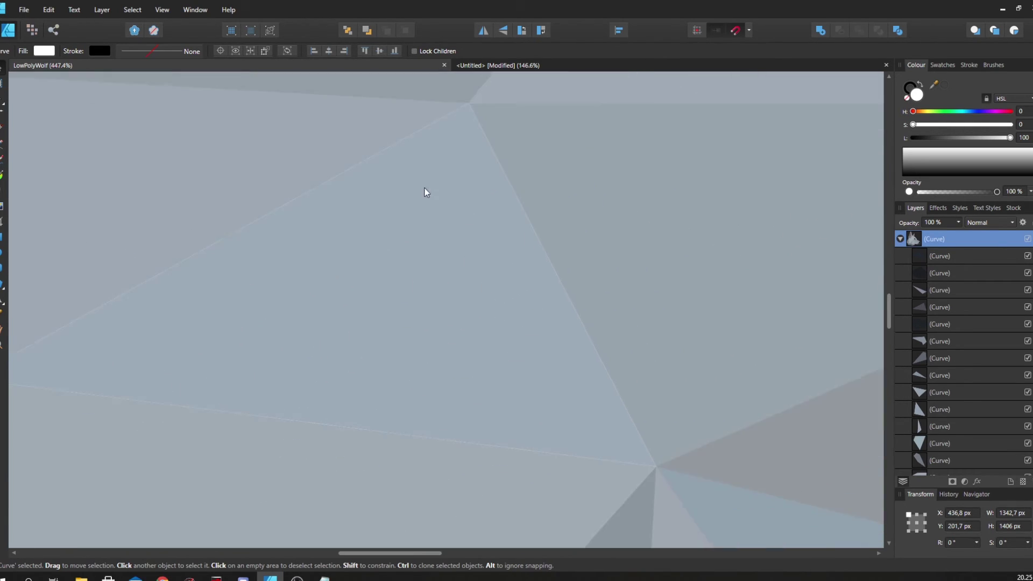
pyautogui.scroll(-2, 433, 240)
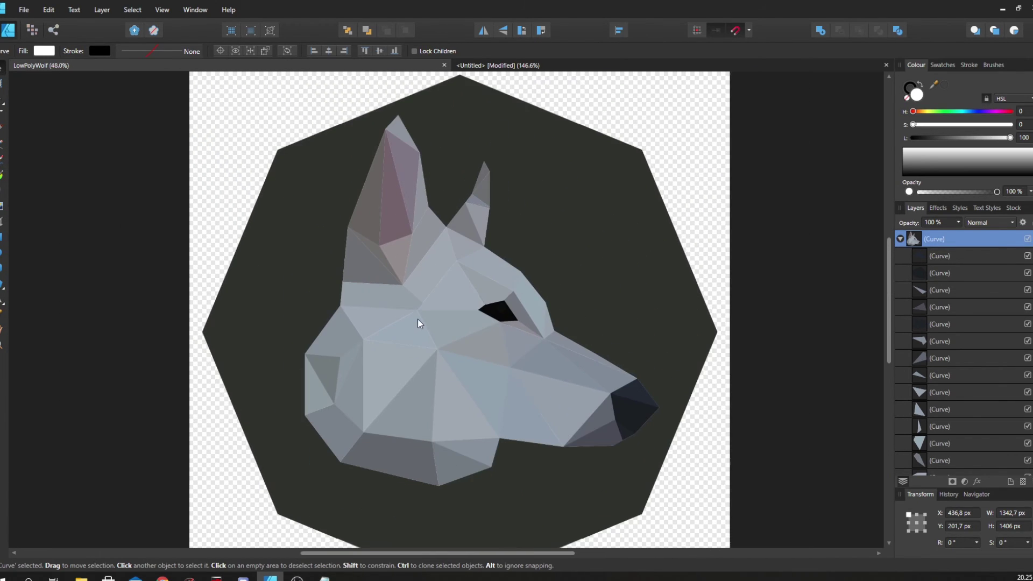
# Change the group's fill from dark red to black by dragging lightness to 0
pyautogui.click(45, 53)
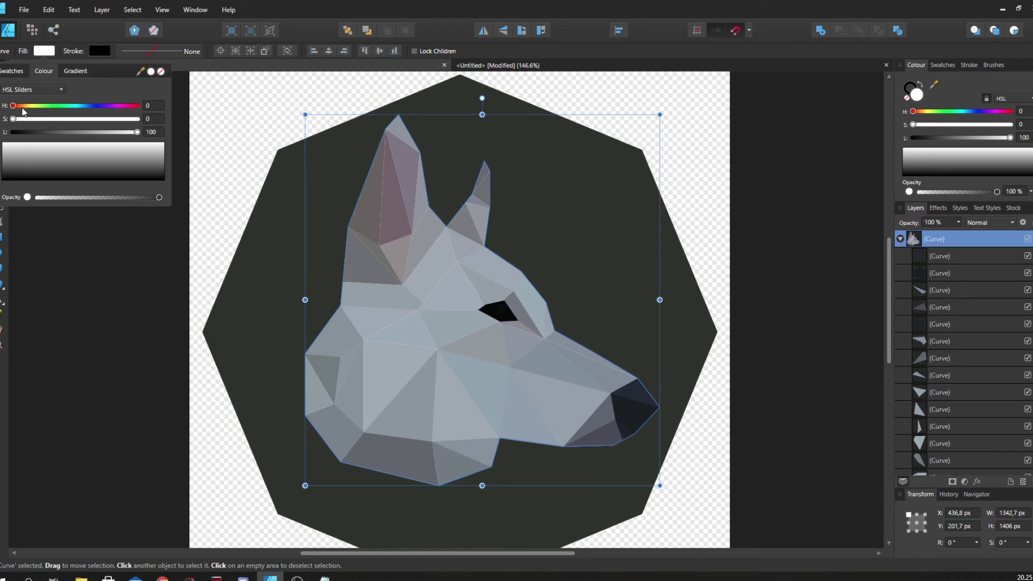
pyautogui.moveTo(138, 132)
pyautogui.mouseDown()
pyautogui.moveTo(11, 131)
pyautogui.moveTo(56, 108)
pyautogui.moveTo(135, 107)
pyautogui.moveTo(13, 108)
pyautogui.moveTo(64, 106)
pyautogui.moveTo(49, 132)
pyautogui.moveTo(137, 119)
pyautogui.mouseUp()
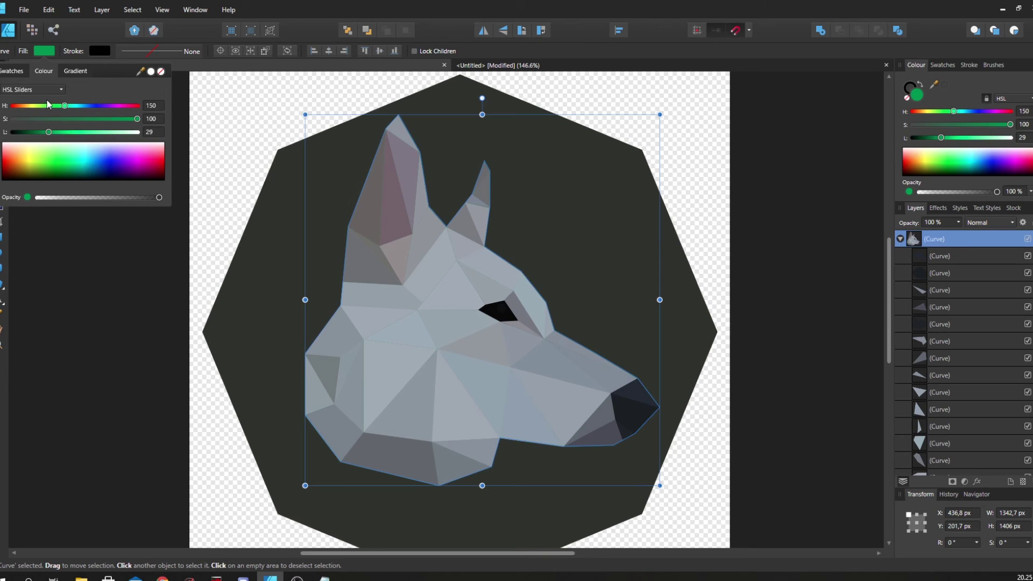
pyautogui.moveTo(65, 106); pyautogui.dragTo(137, 105)
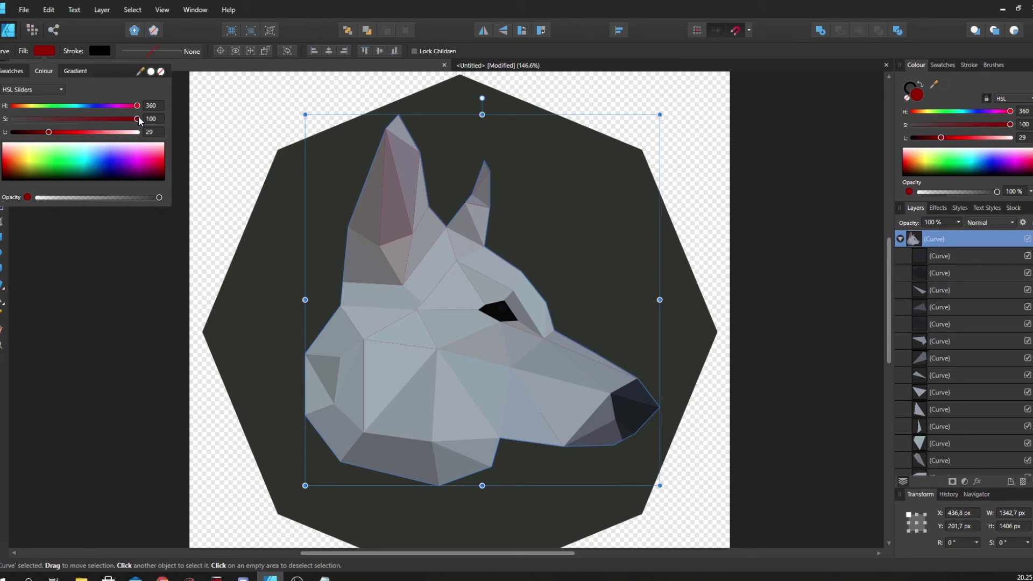
pyautogui.moveTo(49, 132); pyautogui.dragTo(13, 132)
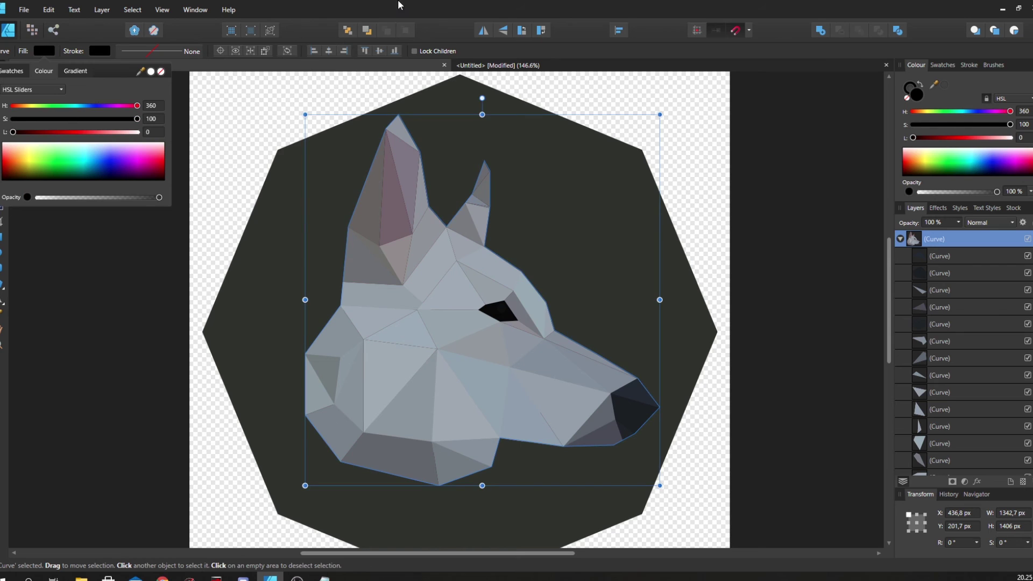
pyautogui.click(735, 183)
pyautogui.moveTo(735, 188); pyautogui.dragTo(641, 183)
pyautogui.scroll(-3, 745, 182)
pyautogui.scroll(1, 660, 211)
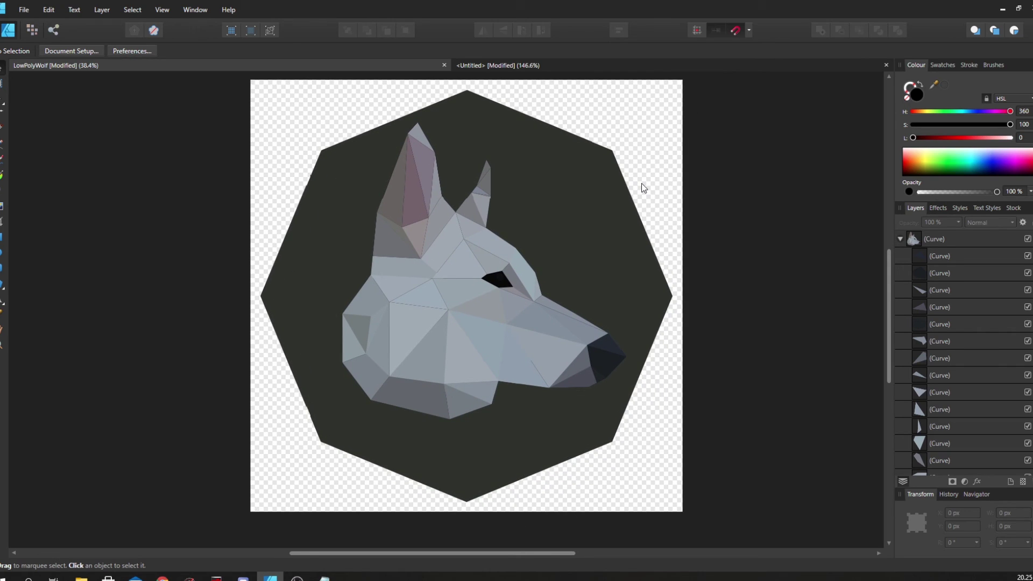